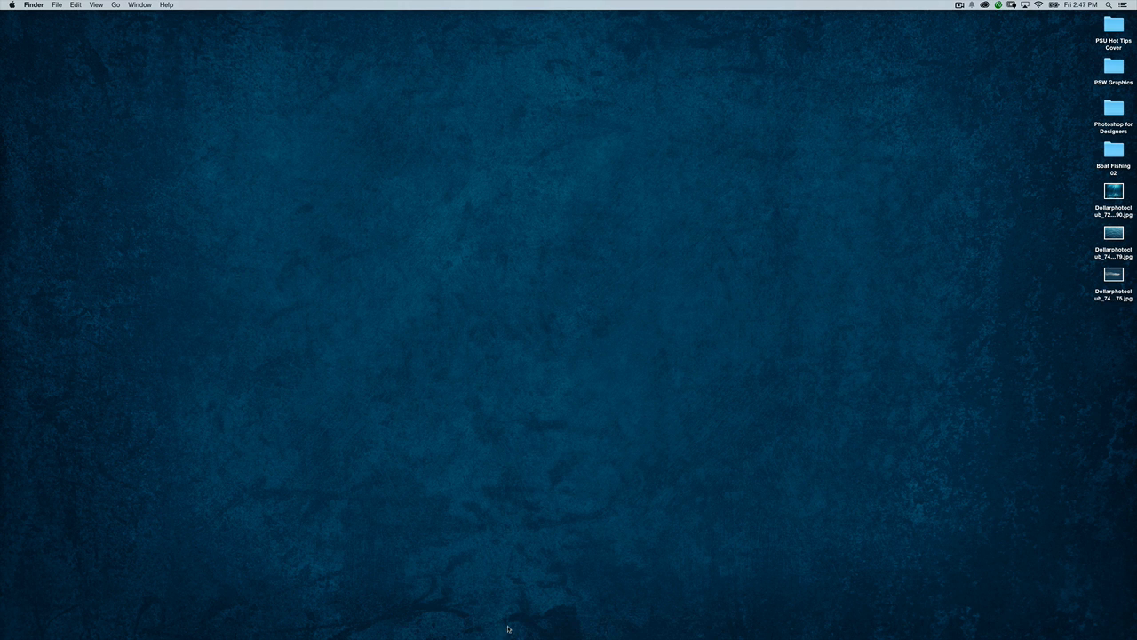
- Switch to Adobe Photoshop CC 2015
{"action": "left_click", "coordinate": [437, 629]}
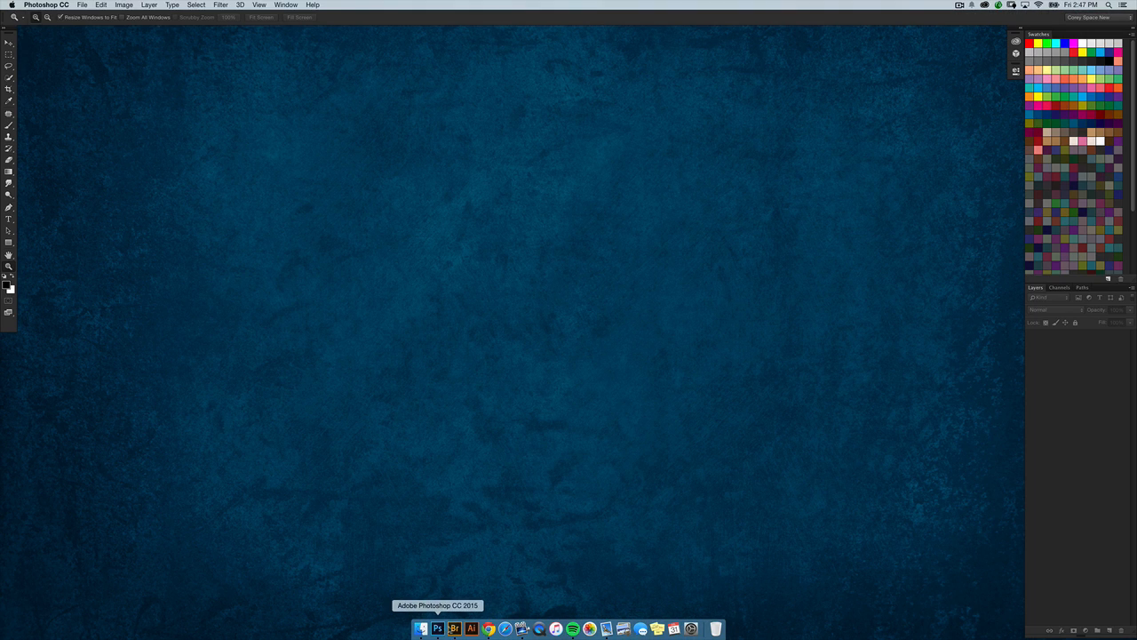
{"action": "left_click", "coordinate": [46, 4]}
{"action": "mouse_move", "coordinate": [81, 7]}
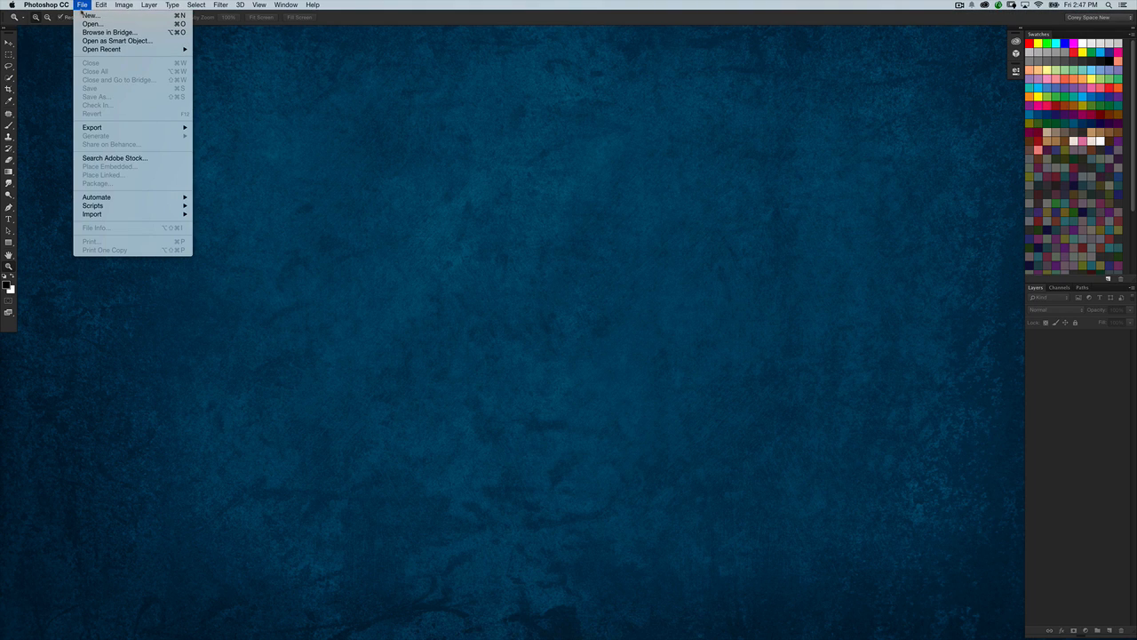
{"action": "key", "text": "super+n"}
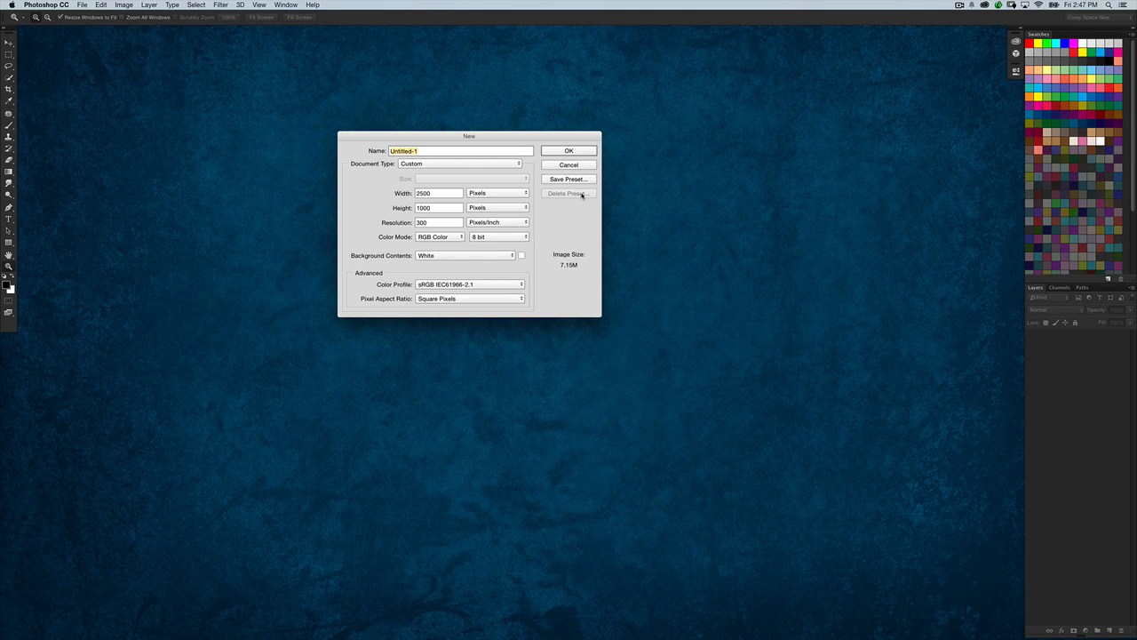
{"action": "left_click", "coordinate": [577, 151]}
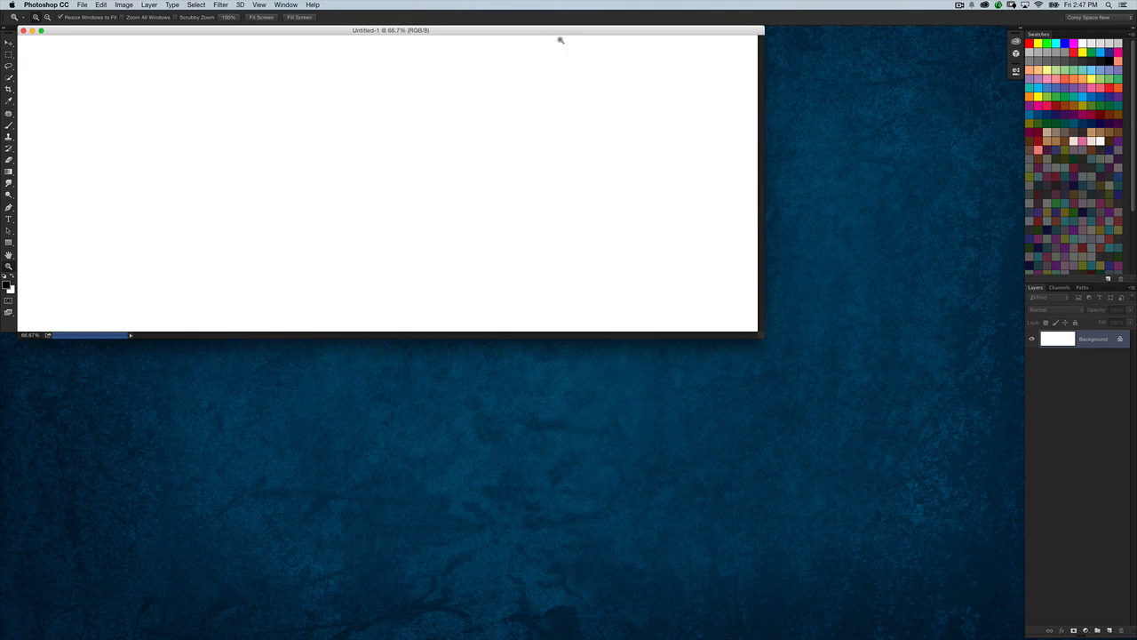
{"action": "key", "text": "super+w"}
- Create a white RGB document 2500 pixels wide at 300 pixels/inch and move its window away from the tools
{"action": "key", "text": "super+n"}
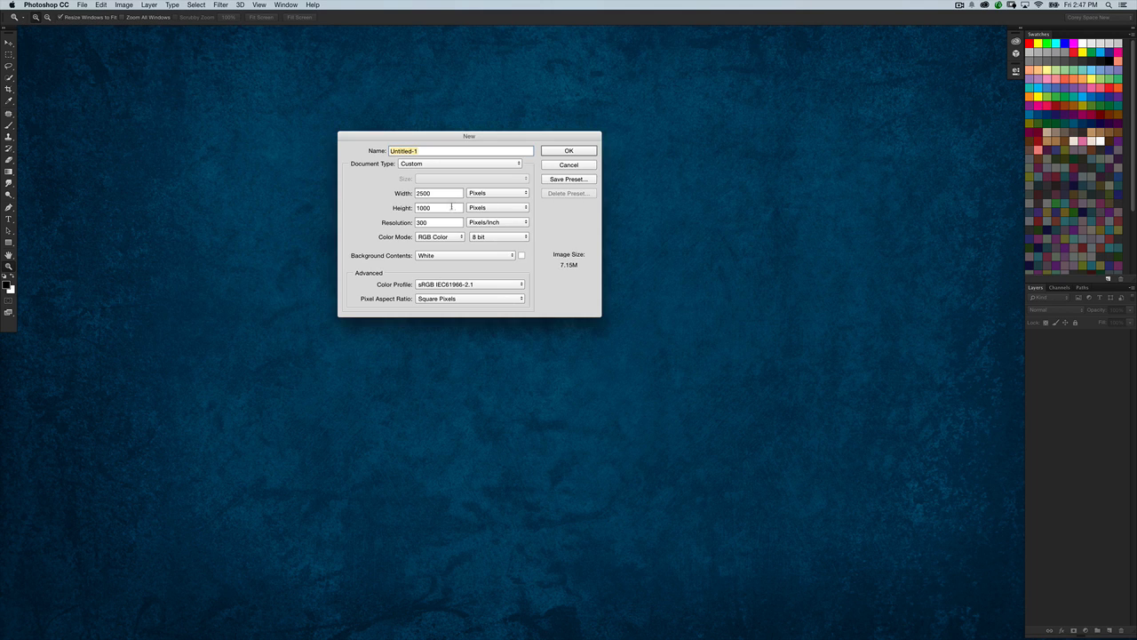
{"action": "key", "text": "Return"}
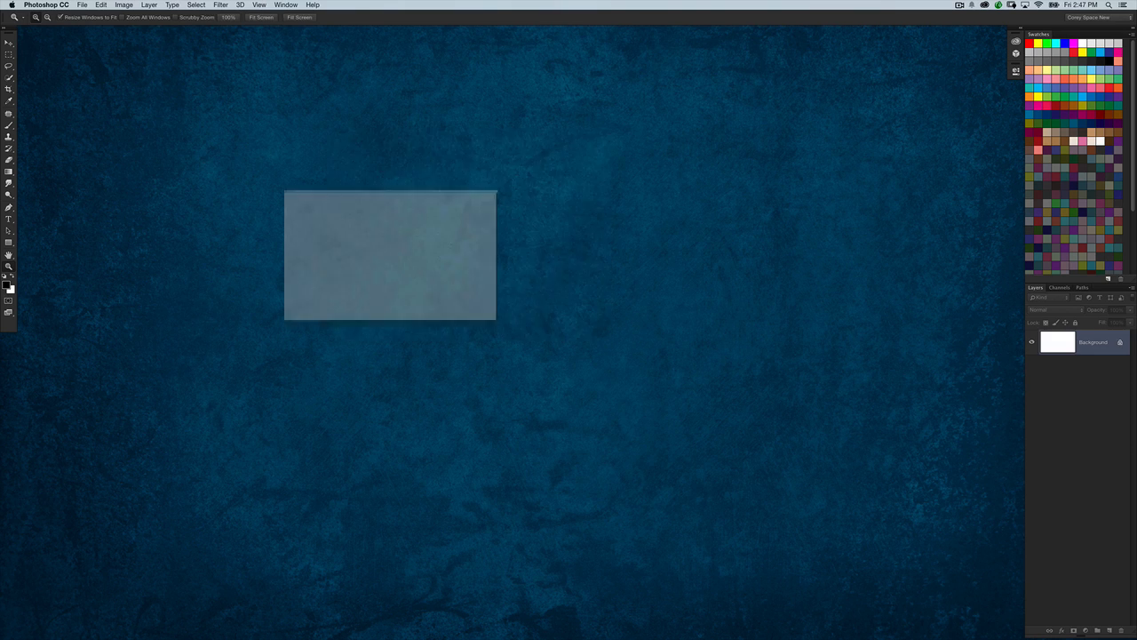
{"action": "left_click_drag", "start_coordinate": [507, 33], "coordinate": [537, 63]}
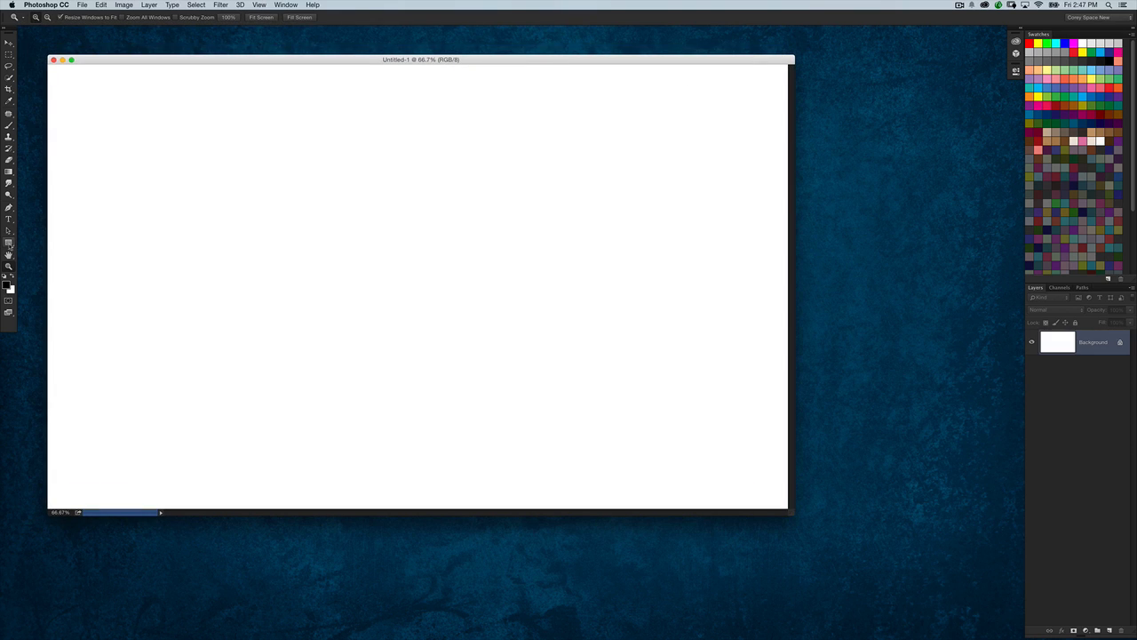
- Draw a wide rectangle of about 2019 by 633 px as a path across the middle of the canvas
{"action": "left_click", "coordinate": [9, 244]}
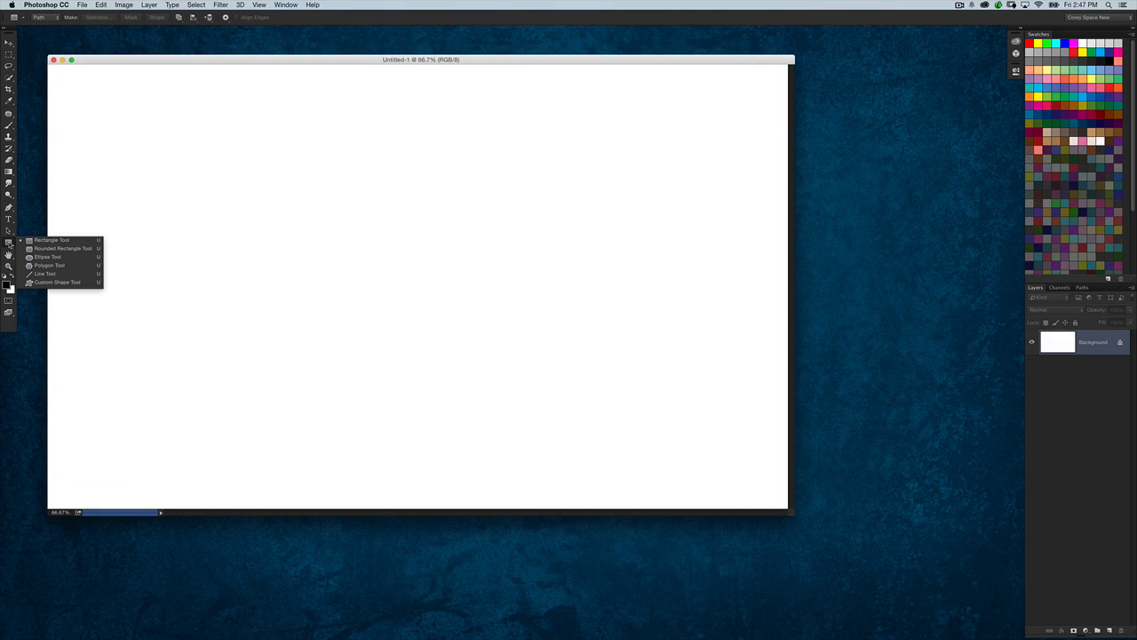
{"action": "left_click", "coordinate": [74, 243]}
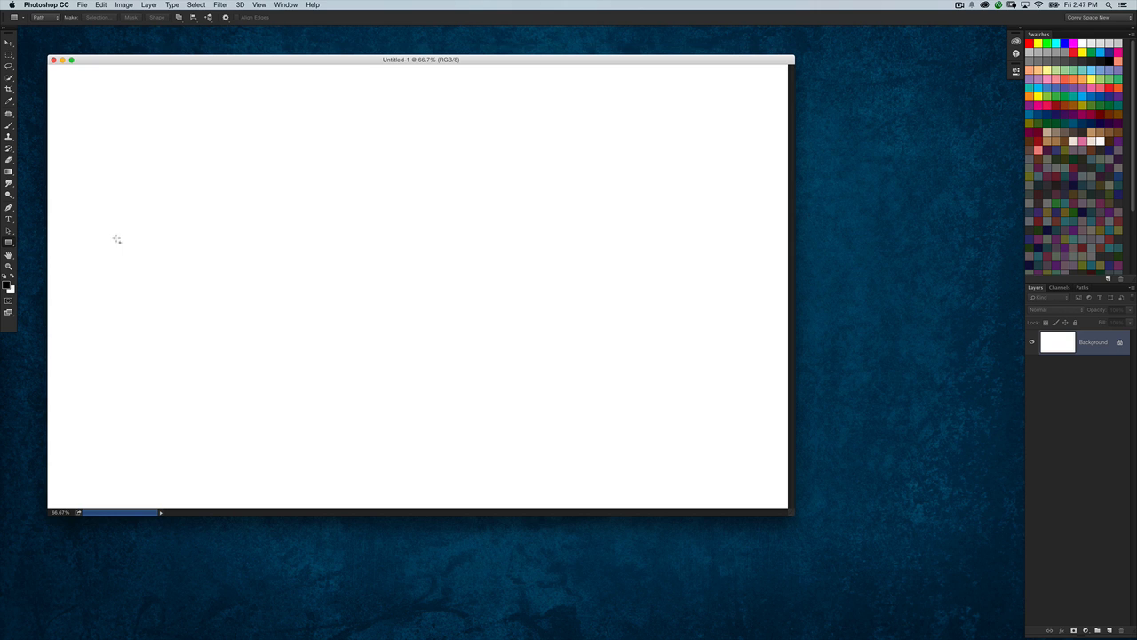
{"action": "left_click", "coordinate": [46, 18]}
{"action": "left_click", "coordinate": [46, 16]}
{"action": "left_click_drag", "start_coordinate": [118, 201], "coordinate": [716, 388]}
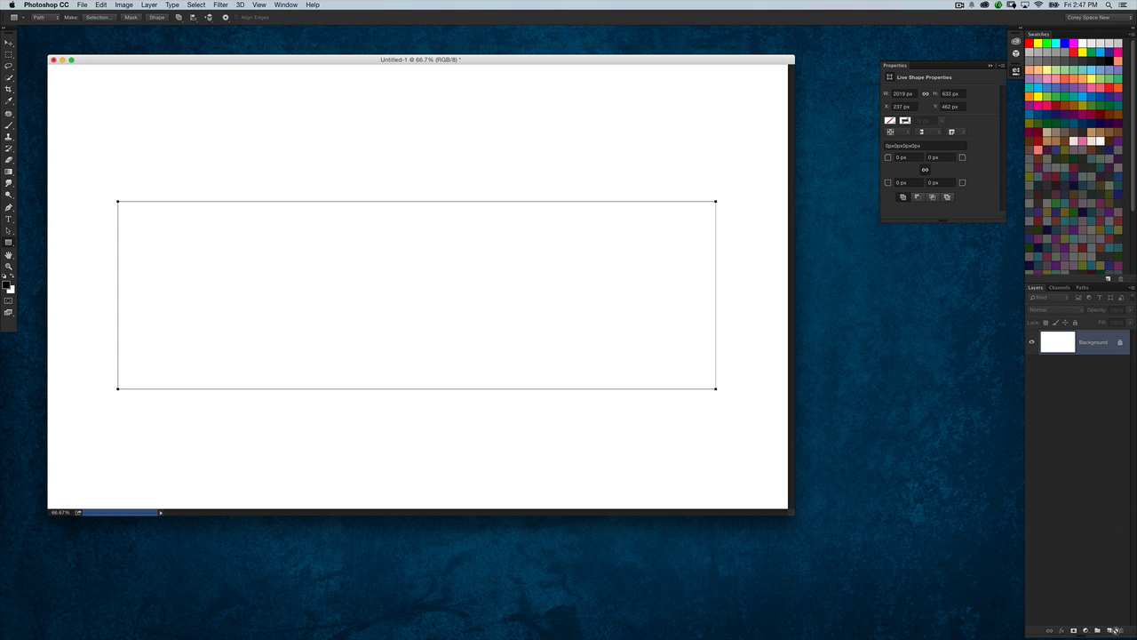
- Add a new layer above the background and fill it with 50% Gray
{"action": "left_click", "coordinate": [1109, 630]}
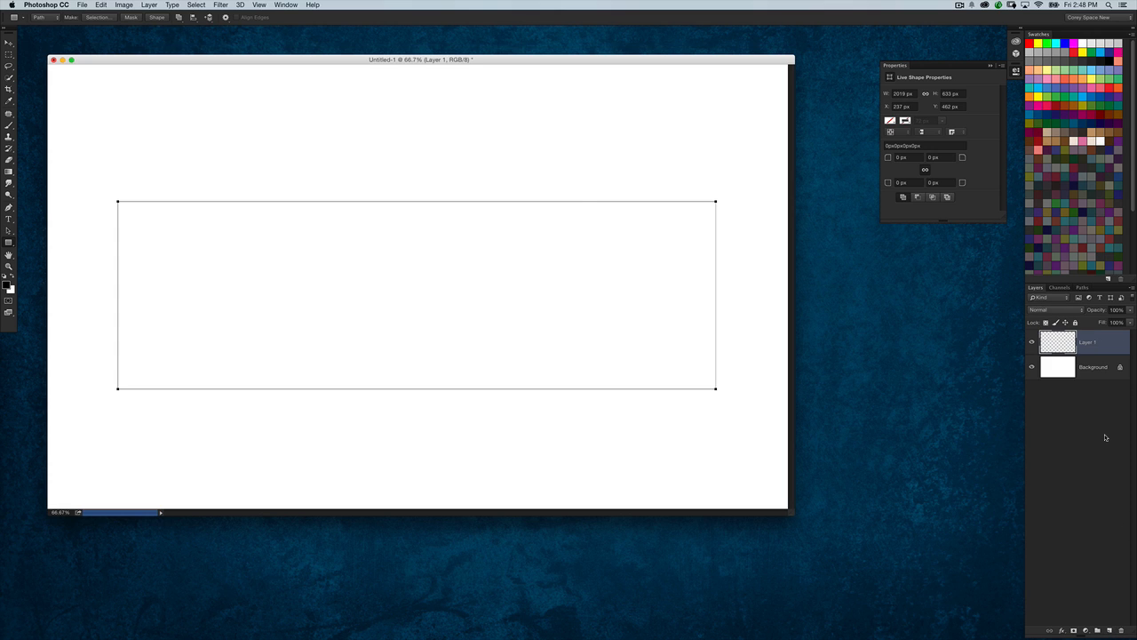
{"action": "key", "text": "shift+BackSpace"}
{"action": "left_click", "coordinate": [524, 196]}
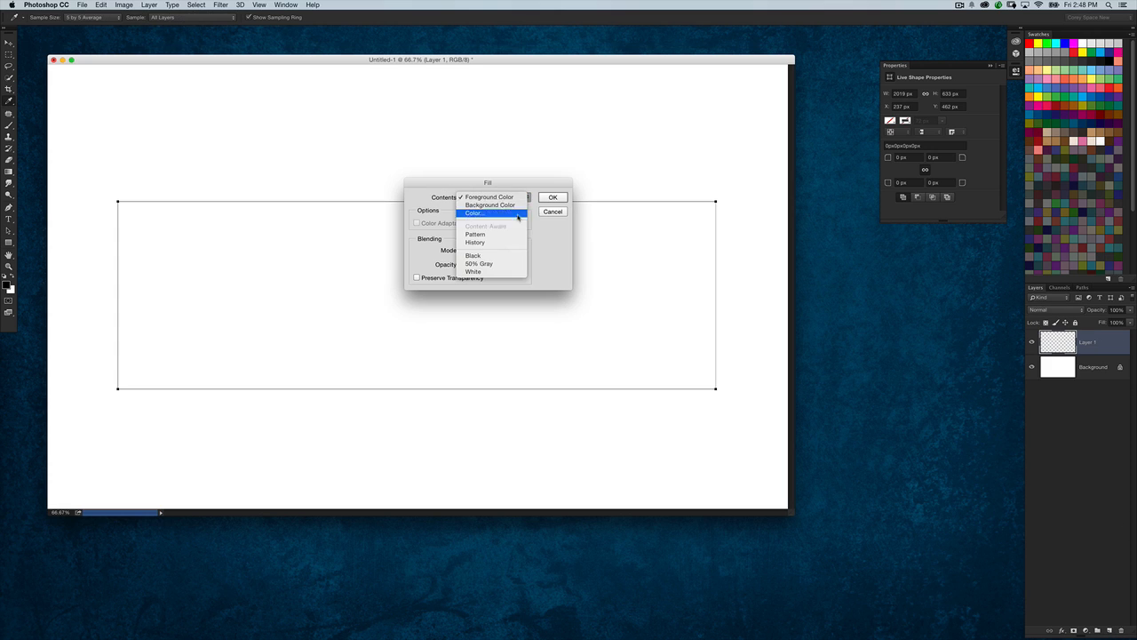
{"action": "left_click", "coordinate": [488, 263]}
{"action": "left_click", "coordinate": [551, 197]}
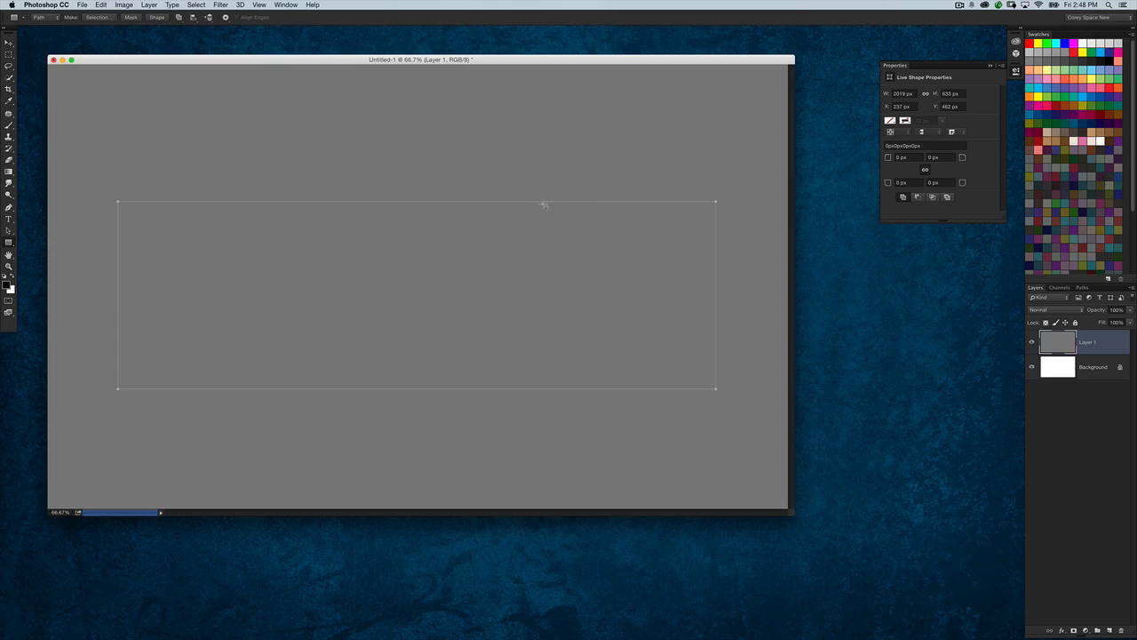
- Shift the rectangle path slightly up and left, and create a new 3D extrusion from the selected path
{"action": "left_click", "coordinate": [9, 230]}
{"action": "left_click_drag", "start_coordinate": [257, 252], "coordinate": [251, 246]}
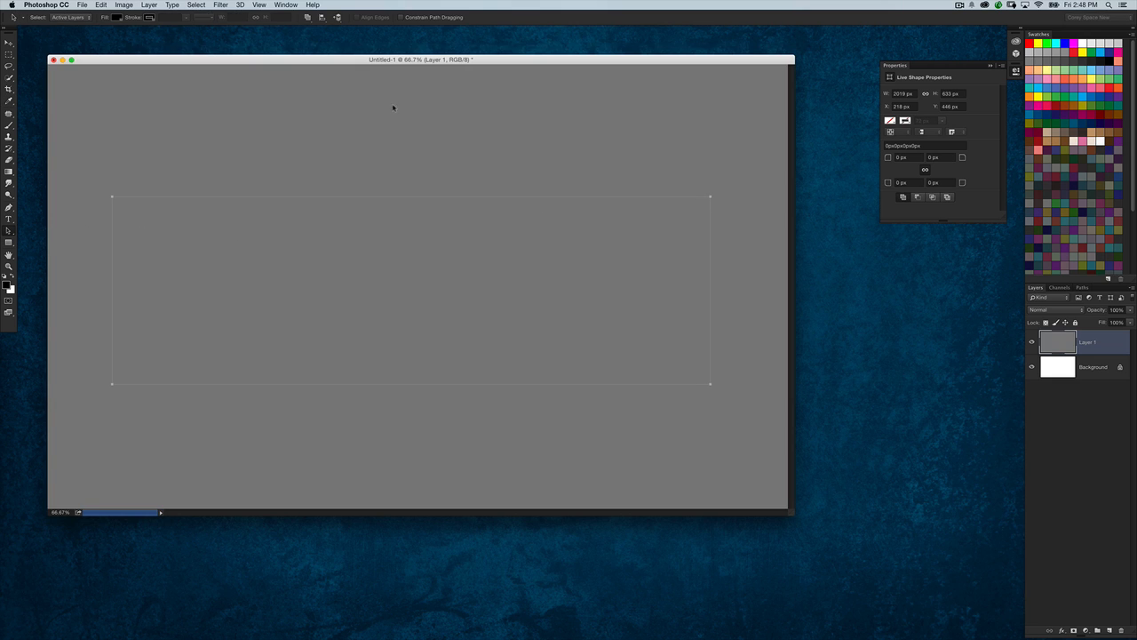
{"action": "left_click", "coordinate": [240, 5]}
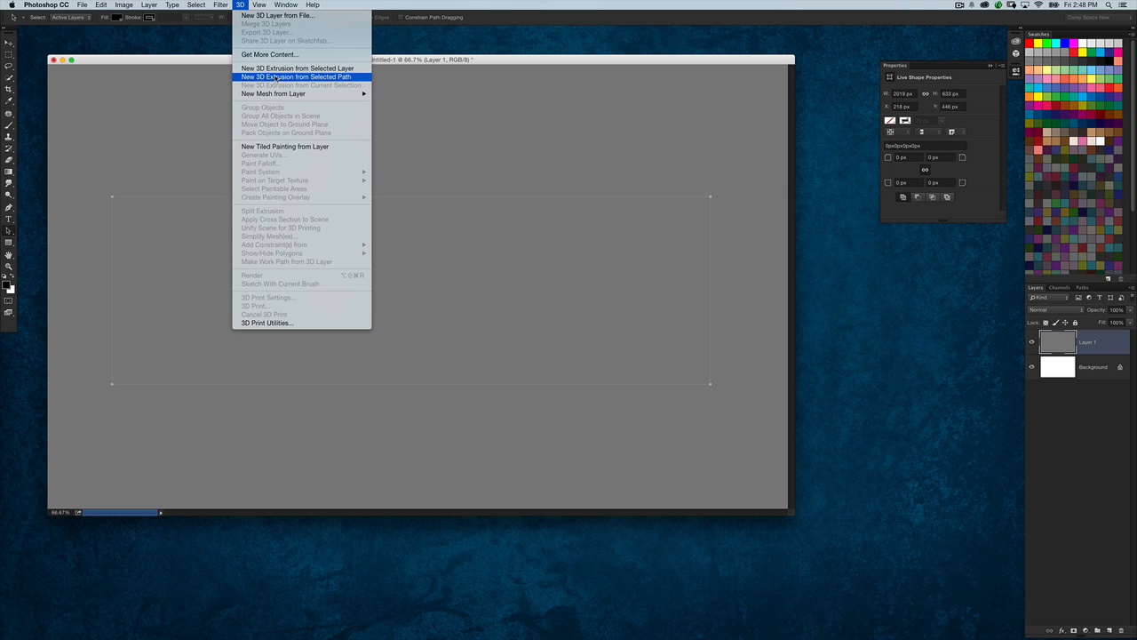
{"action": "left_click", "coordinate": [354, 78]}
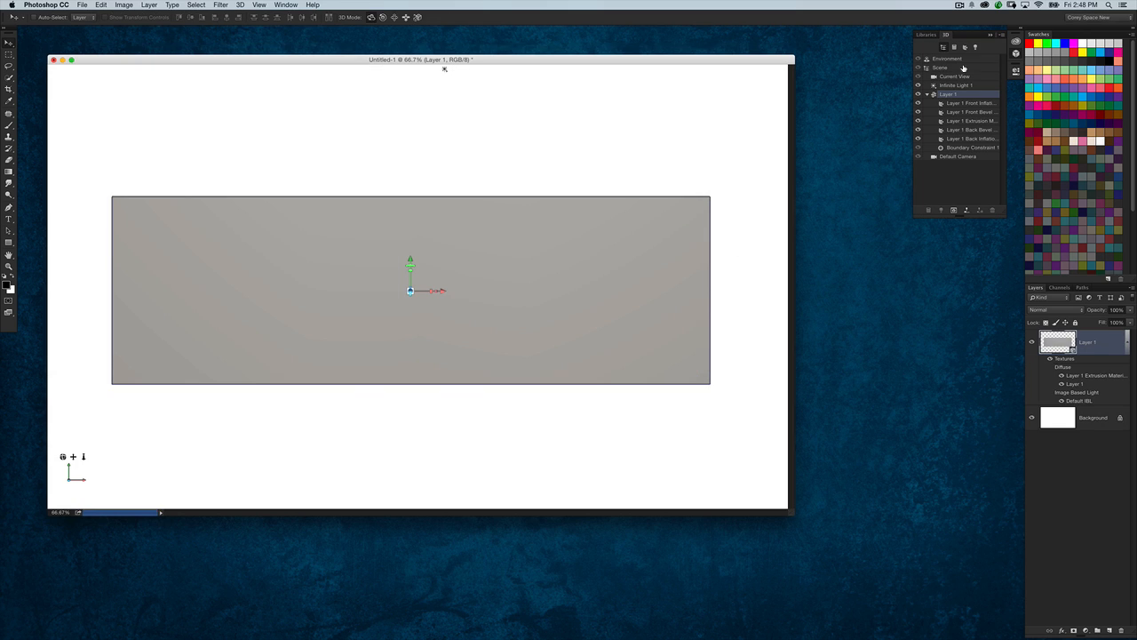
- Float the 3D and Properties panels side by side next to the canvas and collapse the Libraries panel
{"action": "left_click_drag", "start_coordinate": [944, 36], "coordinate": [785, 213]}
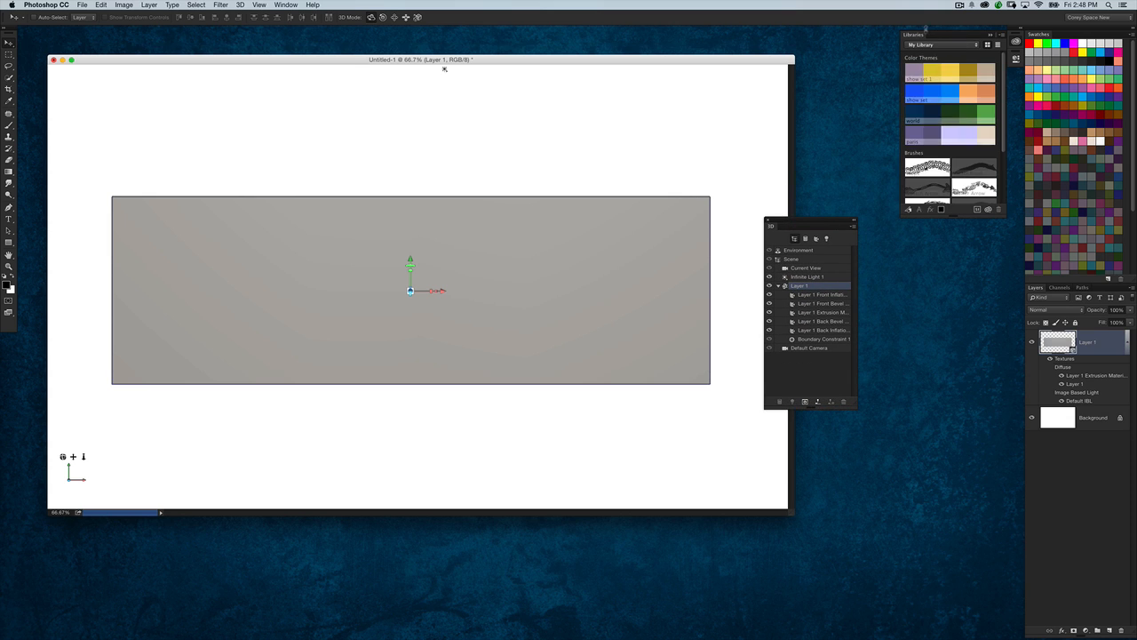
{"action": "left_click", "coordinate": [935, 36]}
{"action": "left_click", "coordinate": [278, 5]}
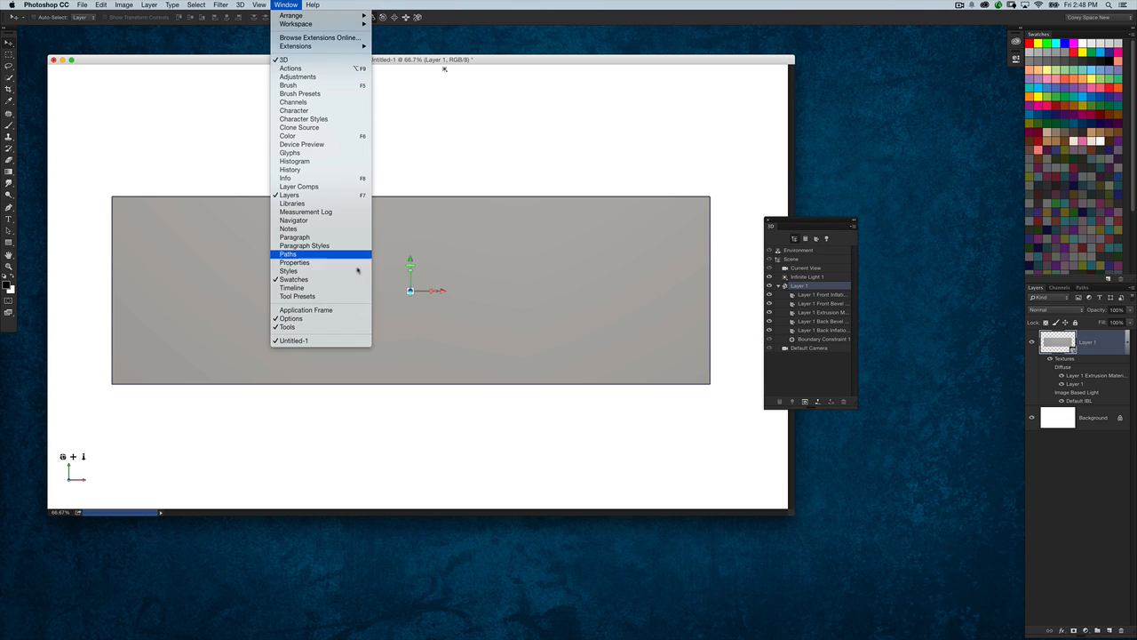
{"action": "left_click", "coordinate": [356, 264]}
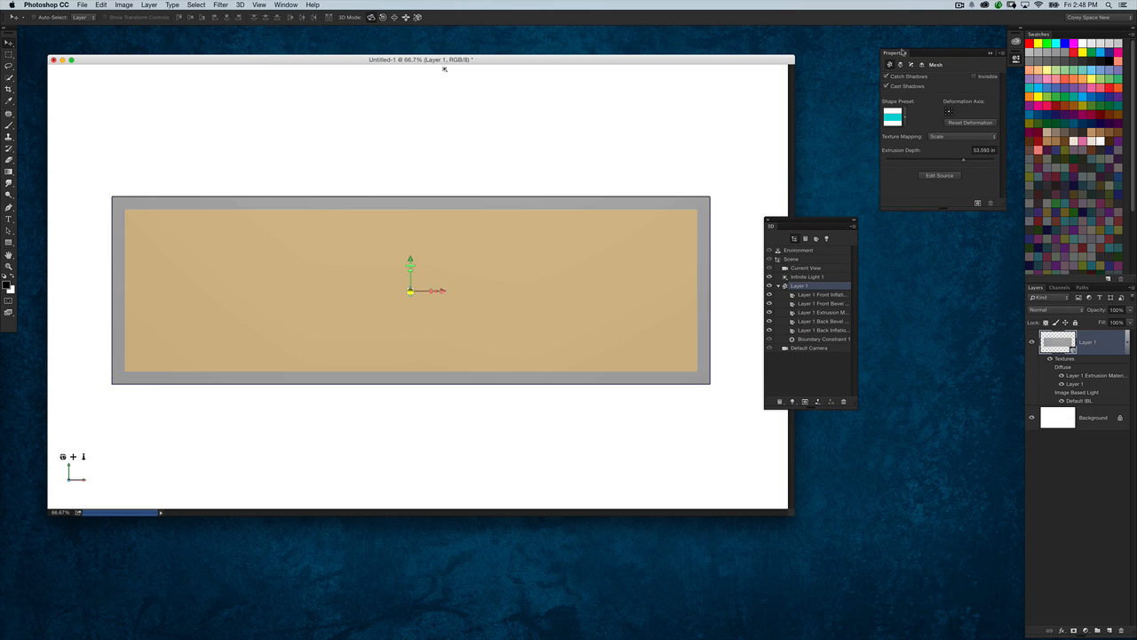
{"action": "left_click_drag", "start_coordinate": [928, 59], "coordinate": [920, 266]}
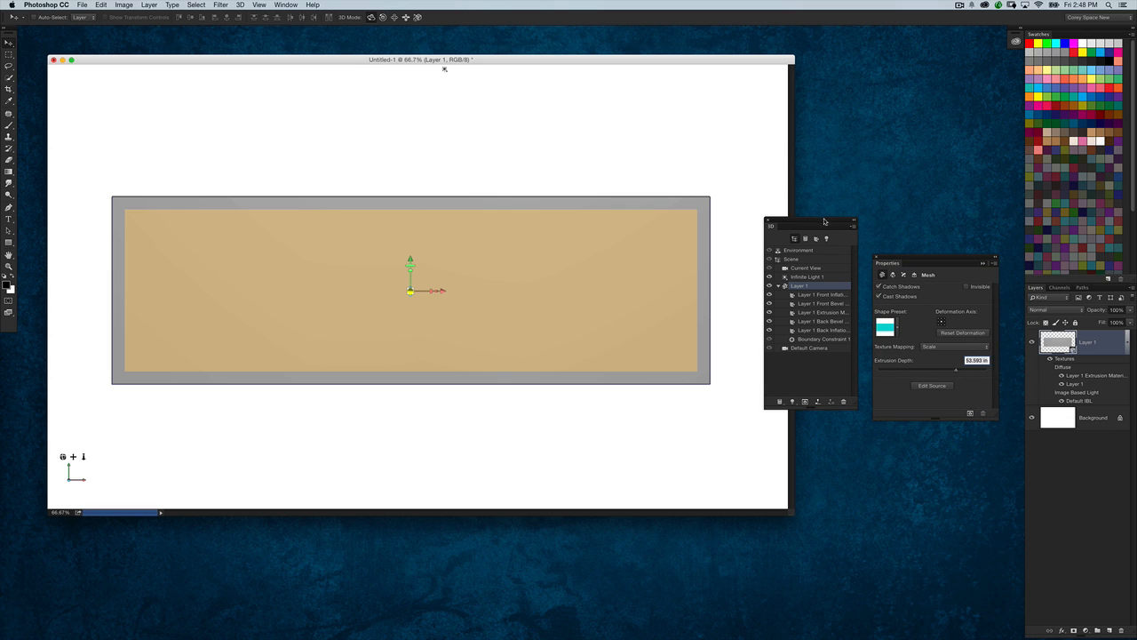
{"action": "left_click_drag", "start_coordinate": [824, 221], "coordinate": [804, 234]}
{"action": "left_click_drag", "start_coordinate": [906, 257], "coordinate": [893, 241]}
- Try orbiting the current 3D view and widen the 3D panel until the full material names fit
{"action": "left_click", "coordinate": [723, 185]}
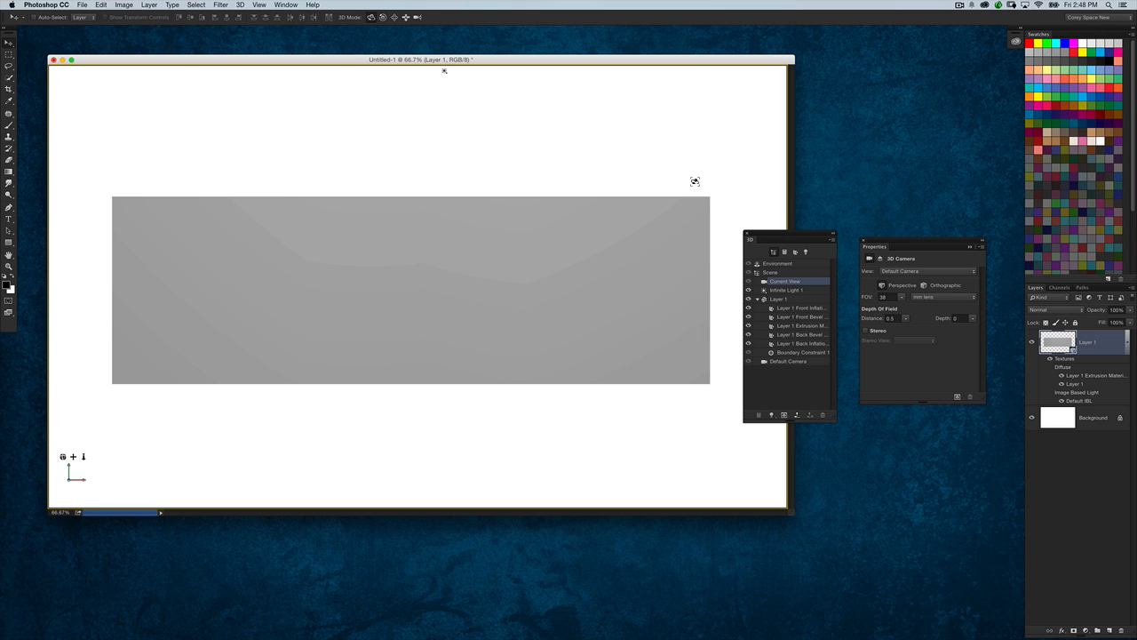
{"action": "left_click_drag", "start_coordinate": [694, 170], "coordinate": [675, 200]}
{"action": "left_click_drag", "start_coordinate": [410, 70], "coordinate": [693, 185]}
{"action": "left_click", "coordinate": [797, 362]}
{"action": "left_click_drag", "start_coordinate": [835, 420], "coordinate": [926, 424]}
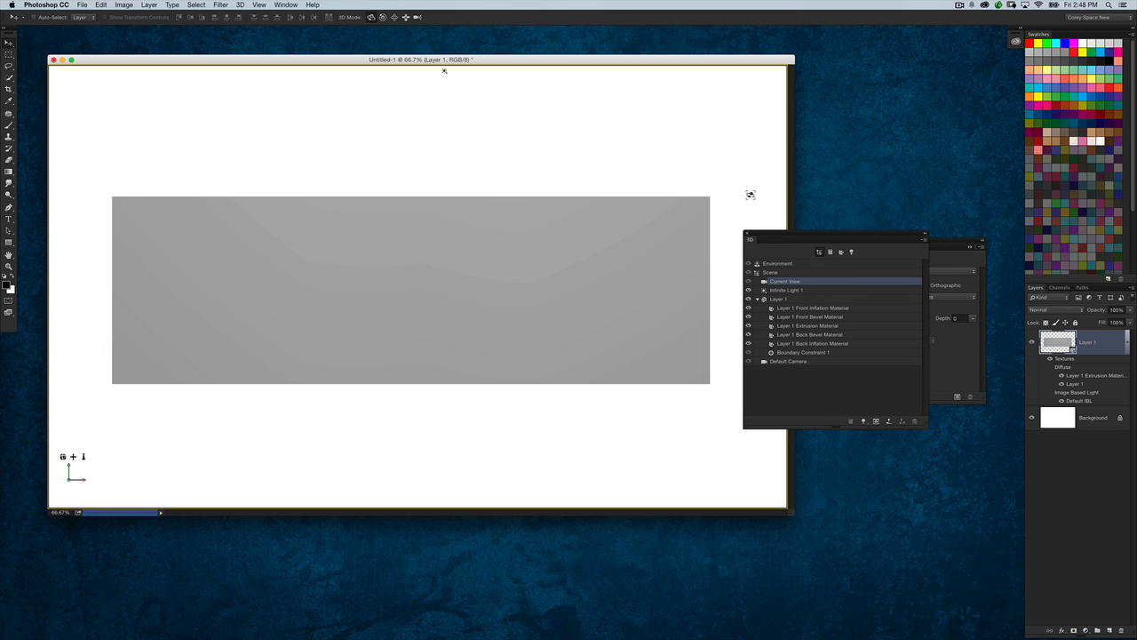
{"action": "left_click_drag", "start_coordinate": [739, 195], "coordinate": [699, 203]}
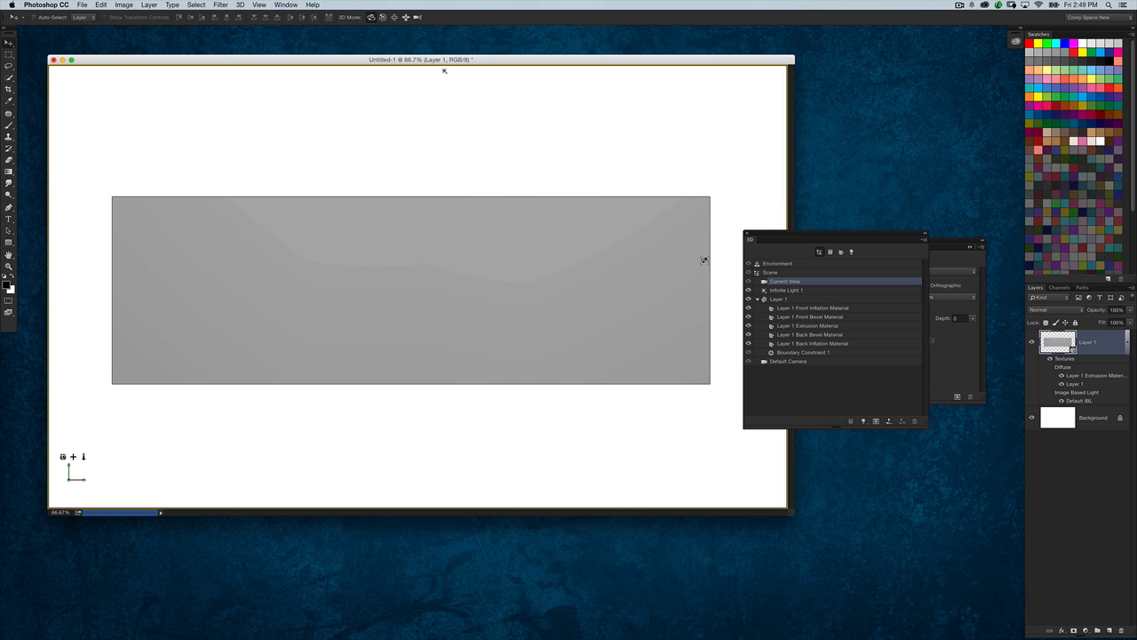
- Select the Layer 1 mesh and set its X rotation angle to 90° in its coordinates
{"action": "left_click", "coordinate": [780, 300]}
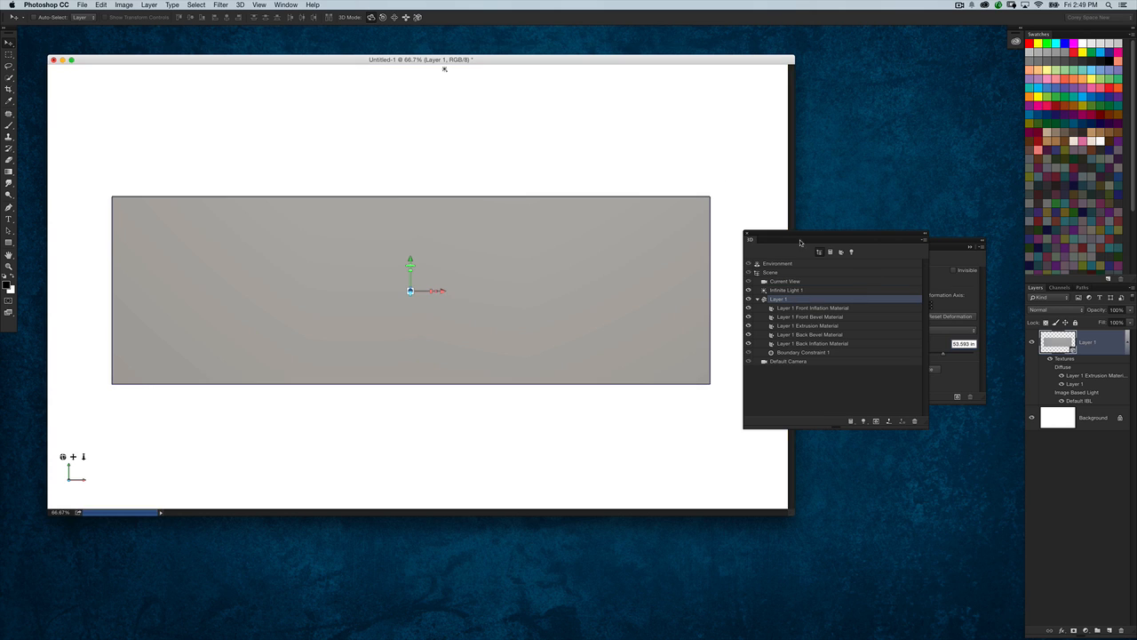
{"action": "left_click_drag", "start_coordinate": [802, 236], "coordinate": [706, 254]}
{"action": "left_click_drag", "start_coordinate": [885, 241], "coordinate": [880, 271]}
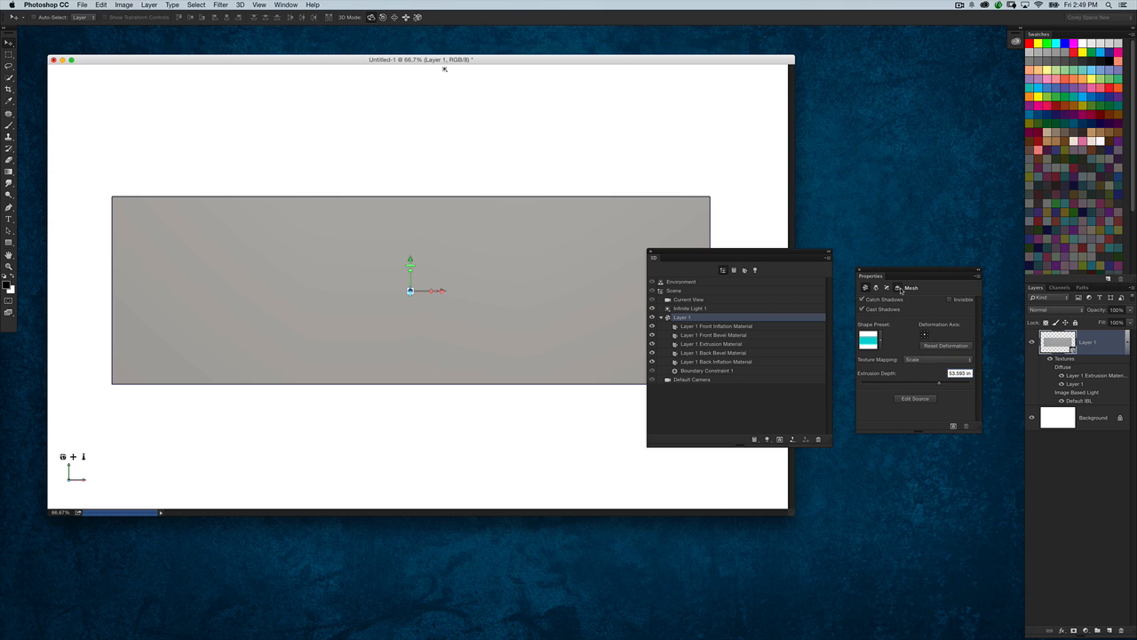
{"action": "left_click", "coordinate": [899, 288]}
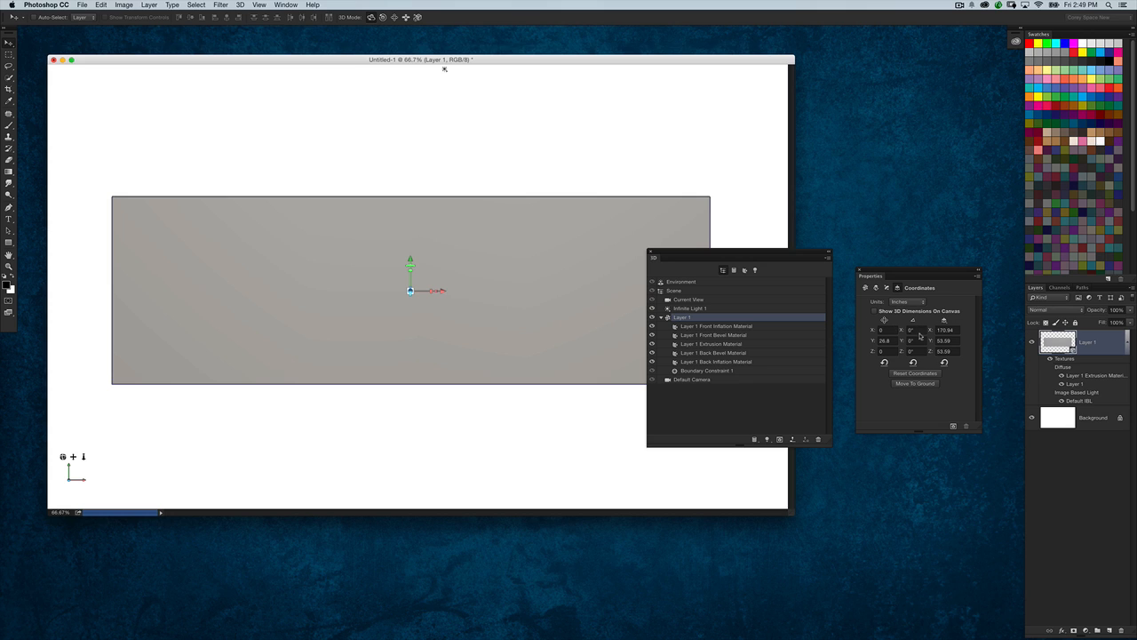
{"action": "left_click", "coordinate": [915, 329]}
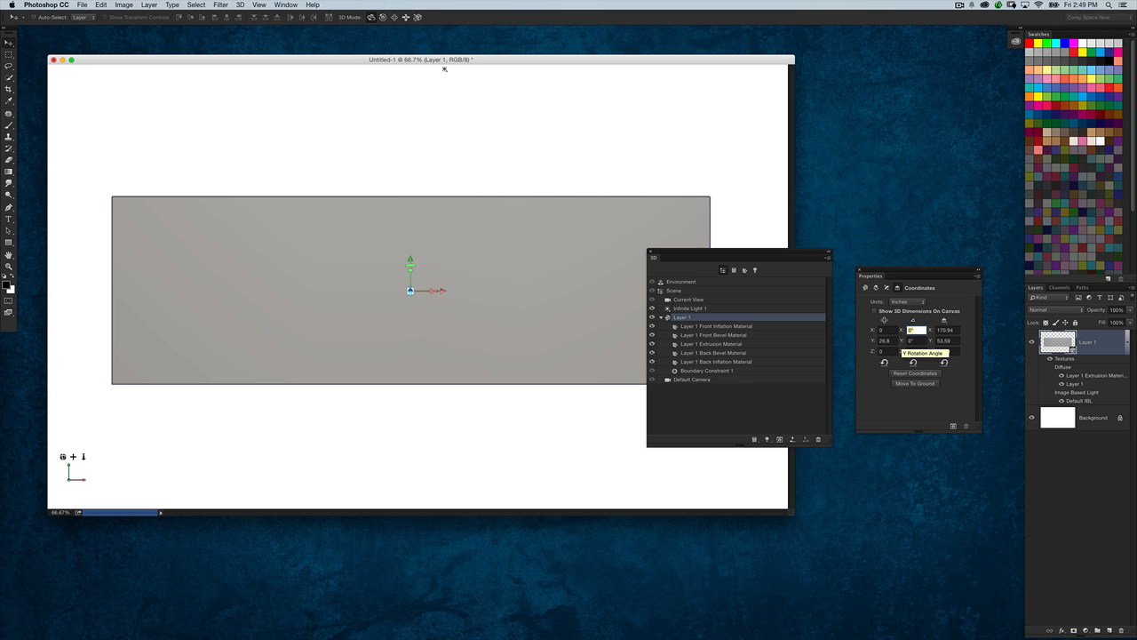
{"action": "type", "text": "90"}
{"action": "key", "text": "Return"}
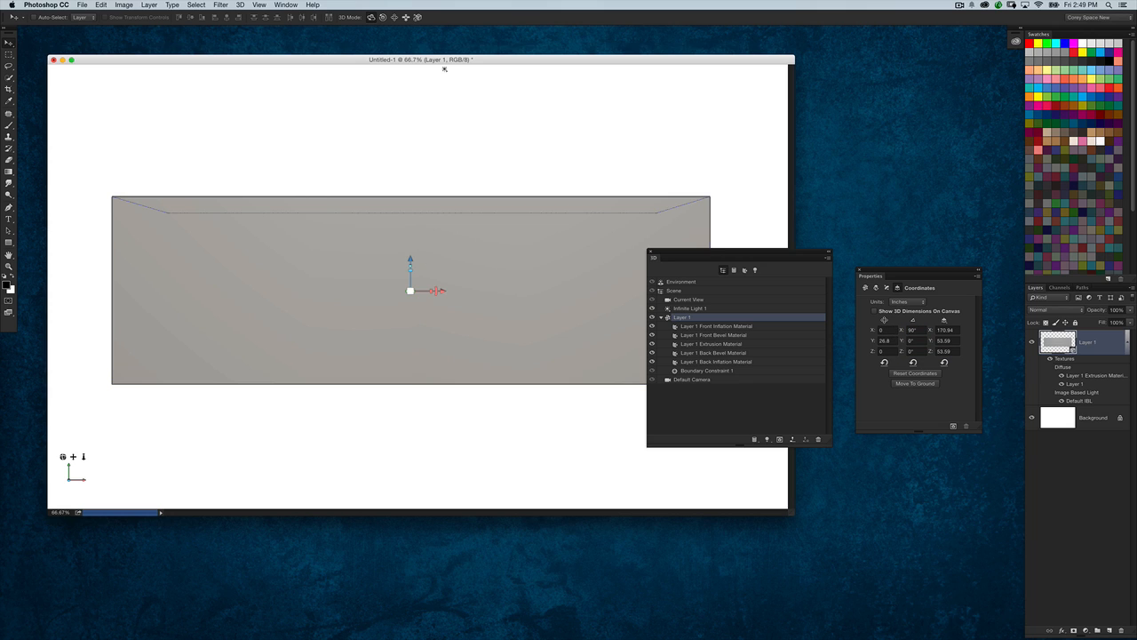
- Orbit the current view to look at the box from above at an angle, moving the 3D panel aside
{"action": "left_click", "coordinate": [554, 150]}
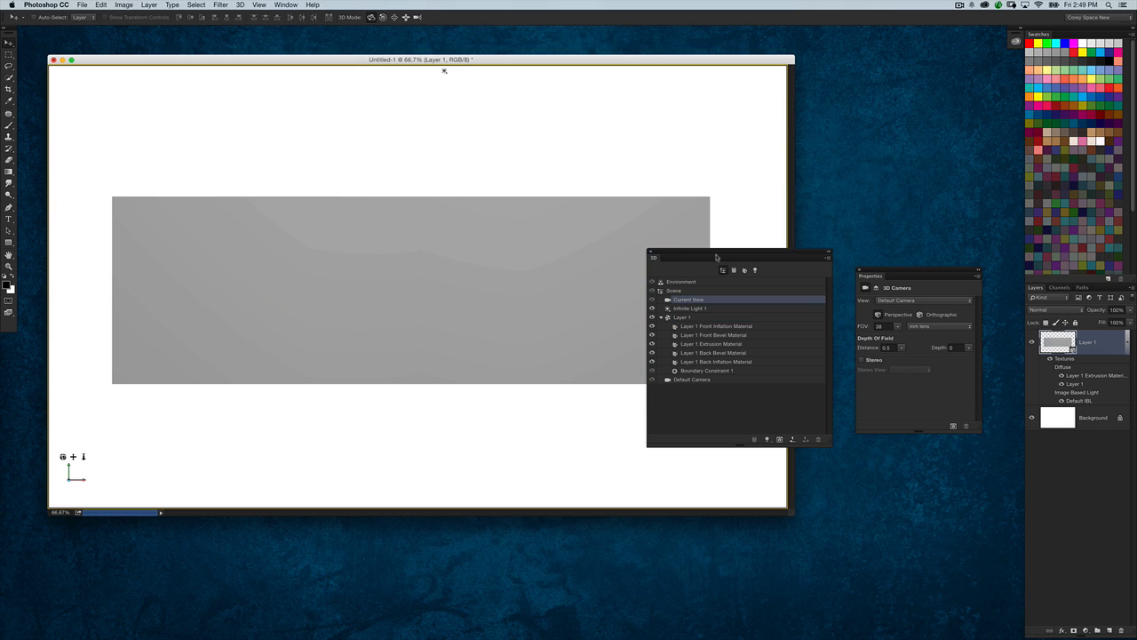
{"action": "left_click_drag", "start_coordinate": [717, 257], "coordinate": [856, 291]}
{"action": "left_click_drag", "start_coordinate": [752, 255], "coordinate": [608, 307]}
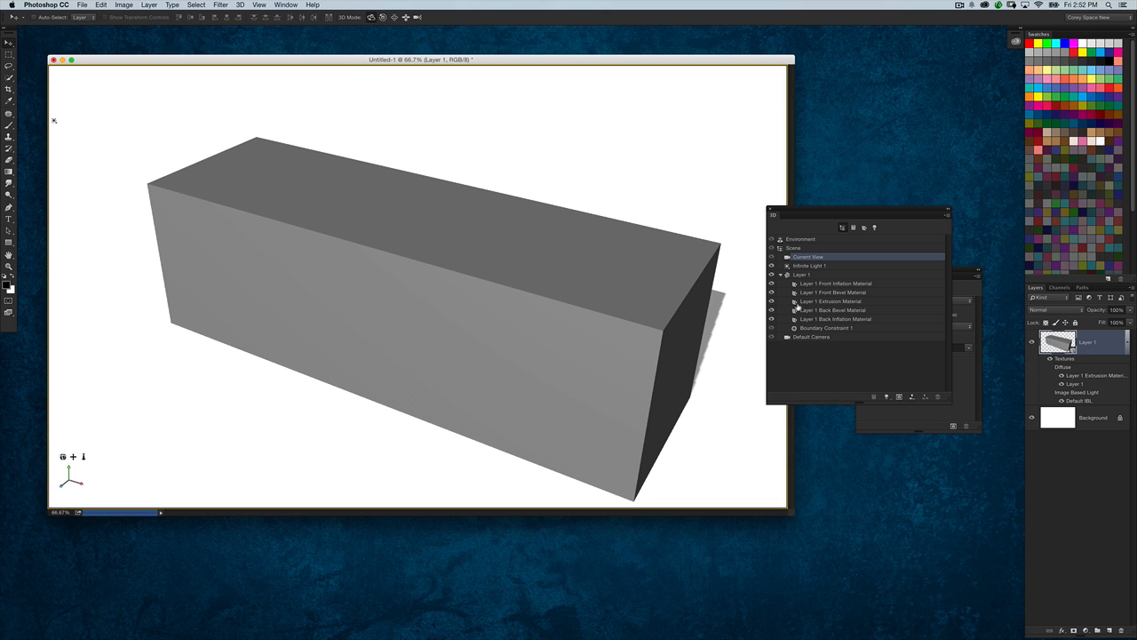
- Set the bevel width of the Layer 1 mesh's front cap to 1%, keeping both 3D panels clear of each other
{"action": "left_click", "coordinate": [819, 274]}
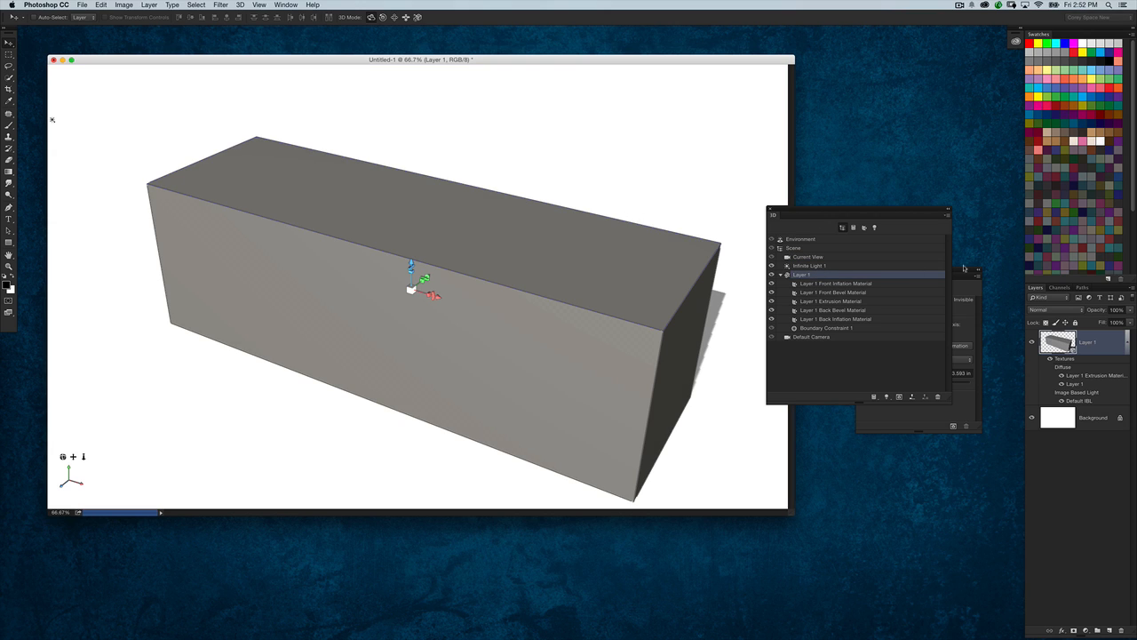
{"action": "left_click_drag", "start_coordinate": [851, 209], "coordinate": [748, 98]}
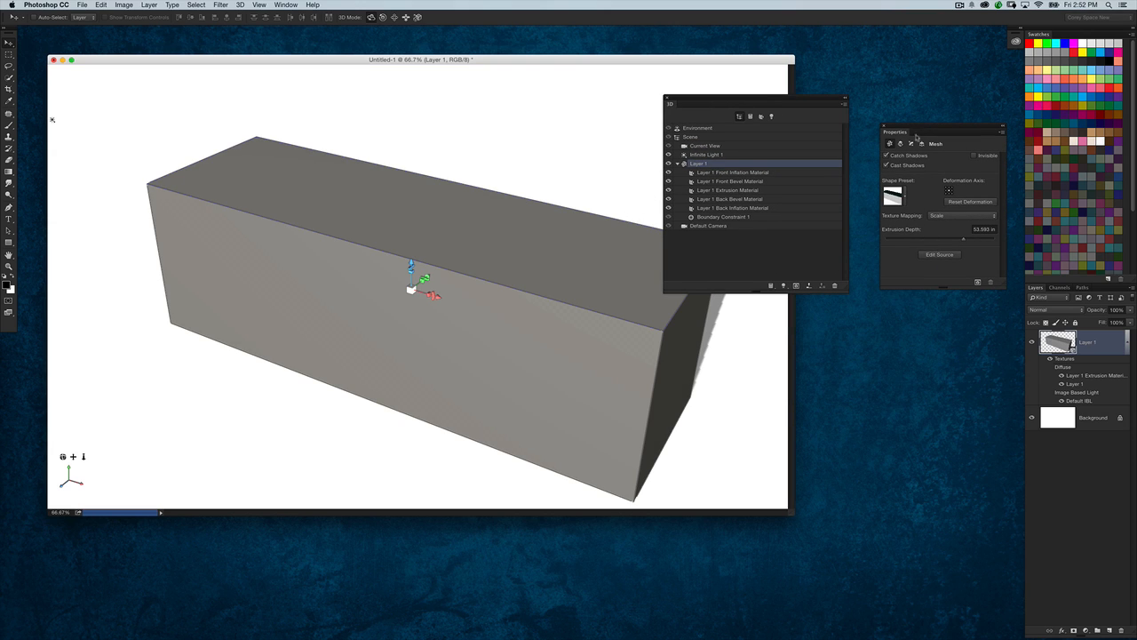
{"action": "left_click", "coordinate": [912, 144]}
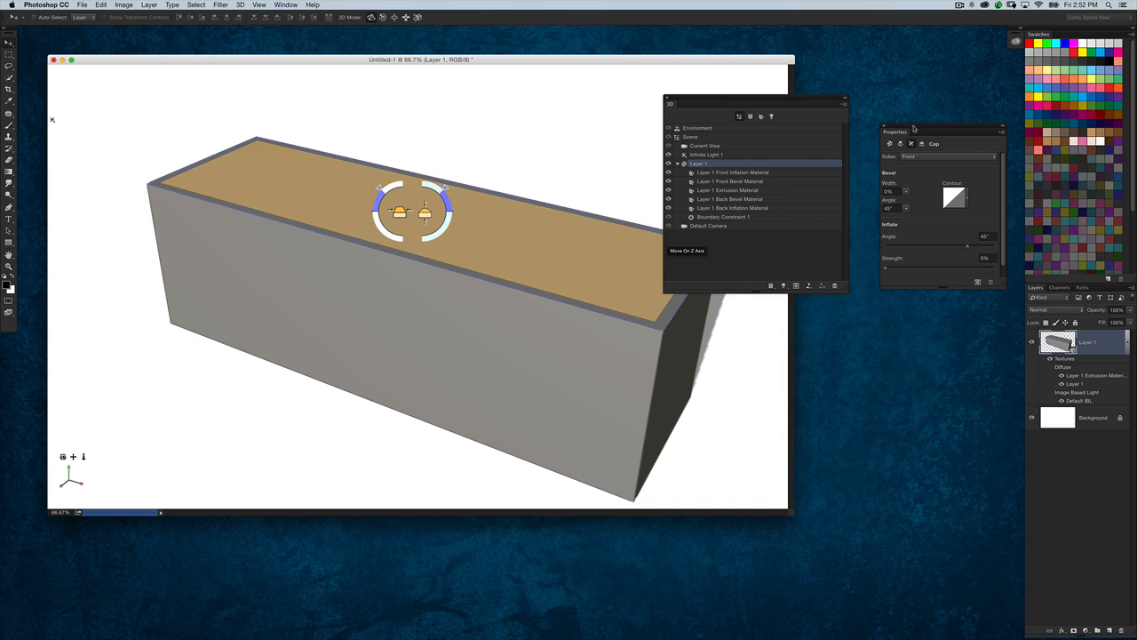
{"action": "left_click_drag", "start_coordinate": [913, 129], "coordinate": [906, 108]}
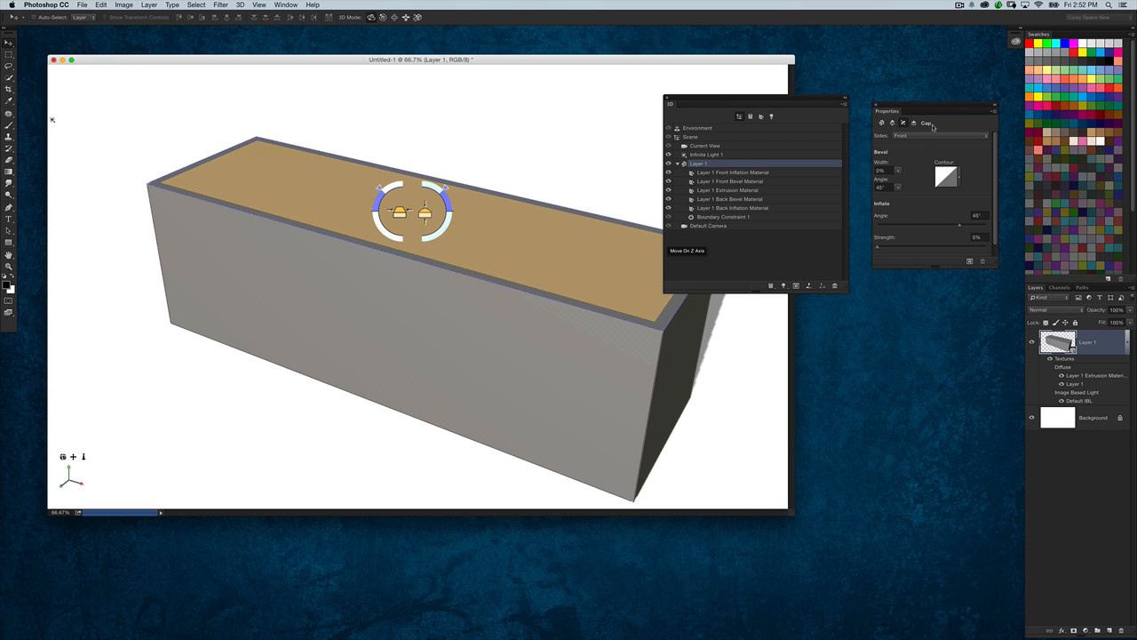
{"action": "left_click", "coordinate": [886, 170]}
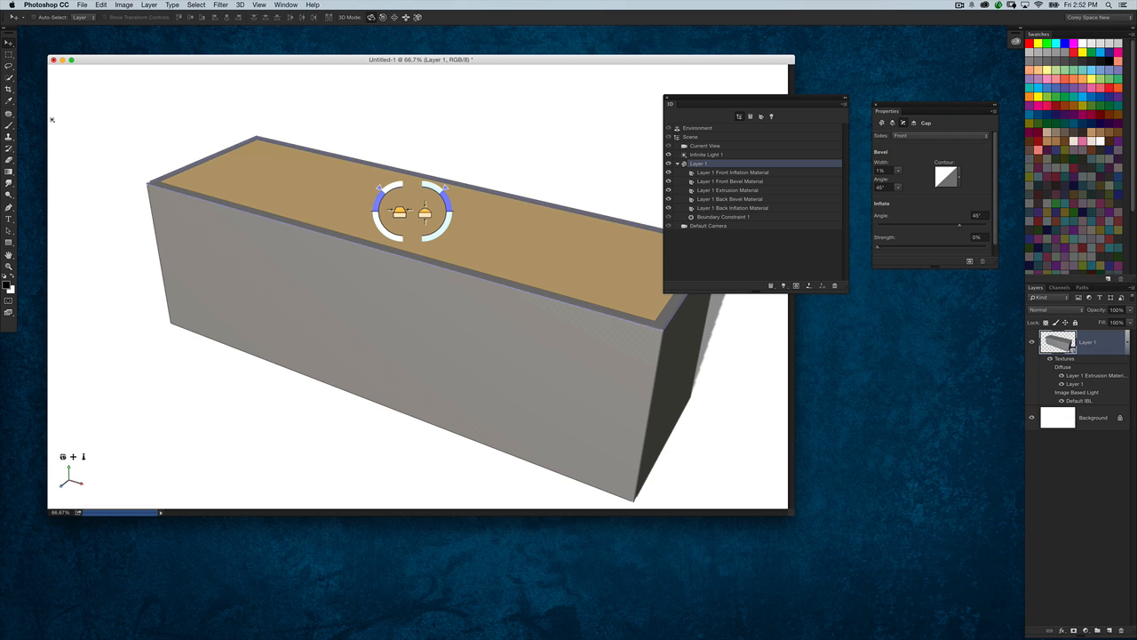
- Orbit the current view to inspect the far end of the beveled box, returning it to the default camera
{"action": "left_click", "coordinate": [592, 175]}
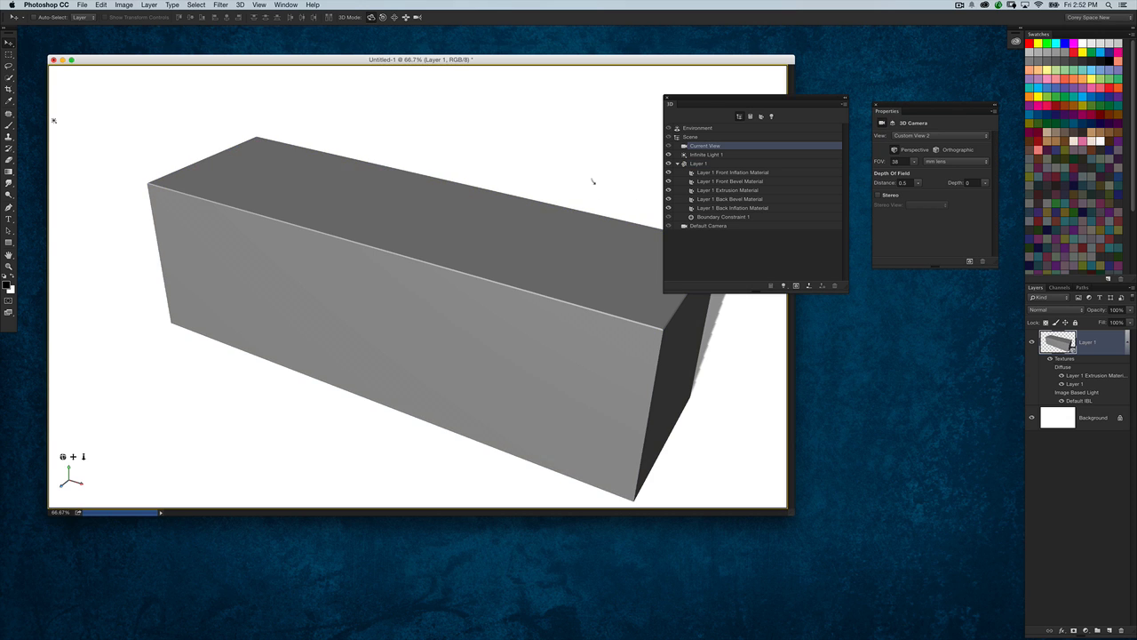
{"action": "left_click_drag", "start_coordinate": [594, 178], "coordinate": [515, 177]}
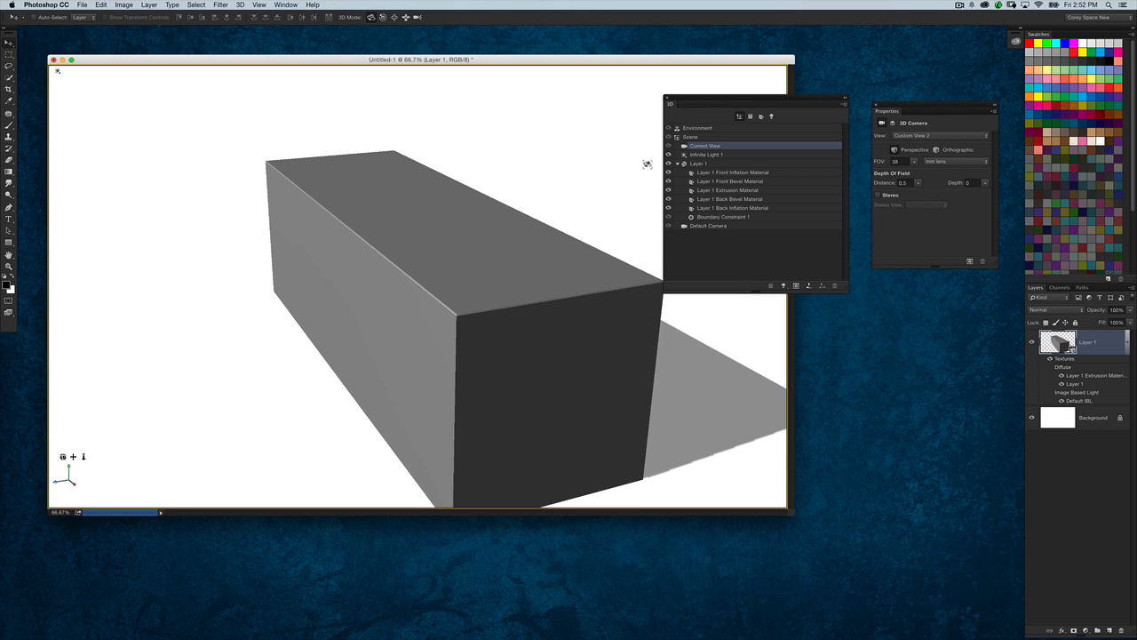
{"action": "left_click", "coordinate": [793, 226]}
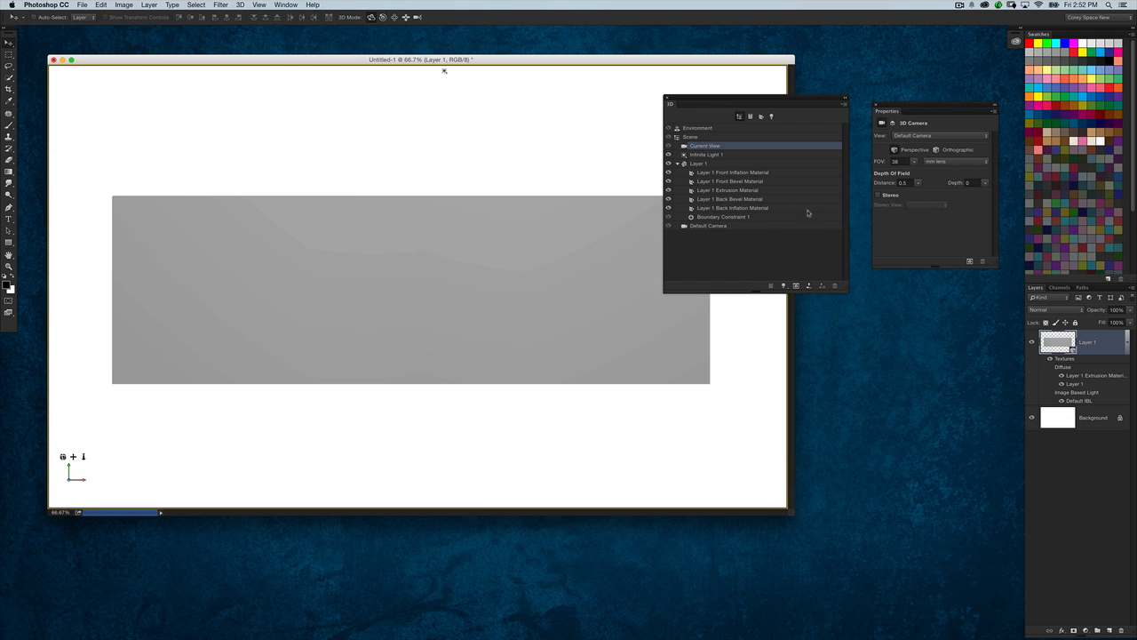
- Minimize the box document and open Dollarphotoclub_72237890.jpg from the desktop in Photoshop at 25% zoom, shifting the 3D panel aside
{"action": "left_click", "coordinate": [62, 61]}
{"action": "left_click", "coordinate": [1014, 294]}
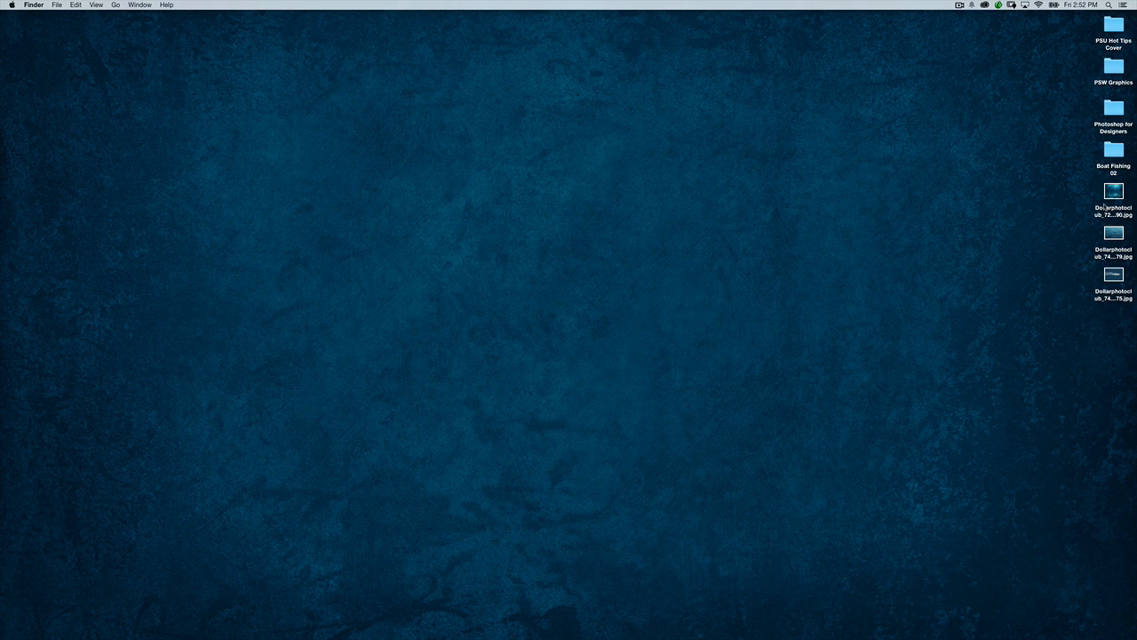
{"action": "left_click_drag", "start_coordinate": [1114, 191], "coordinate": [420, 629]}
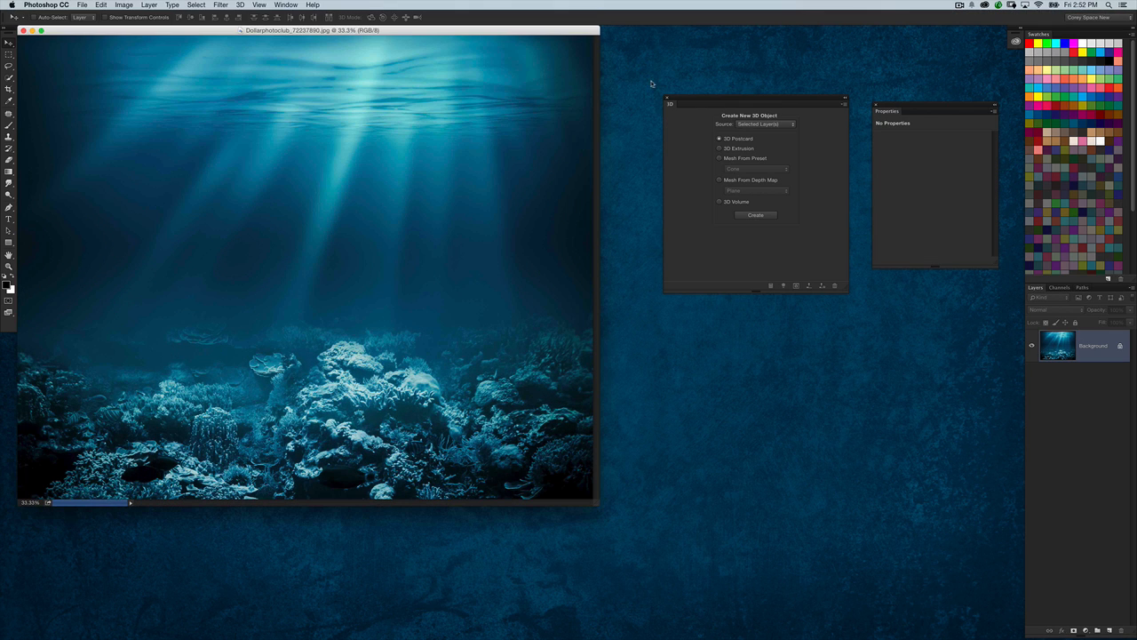
{"action": "left_click_drag", "start_coordinate": [714, 94], "coordinate": [795, 119]}
{"action": "key", "text": "super+minus"}
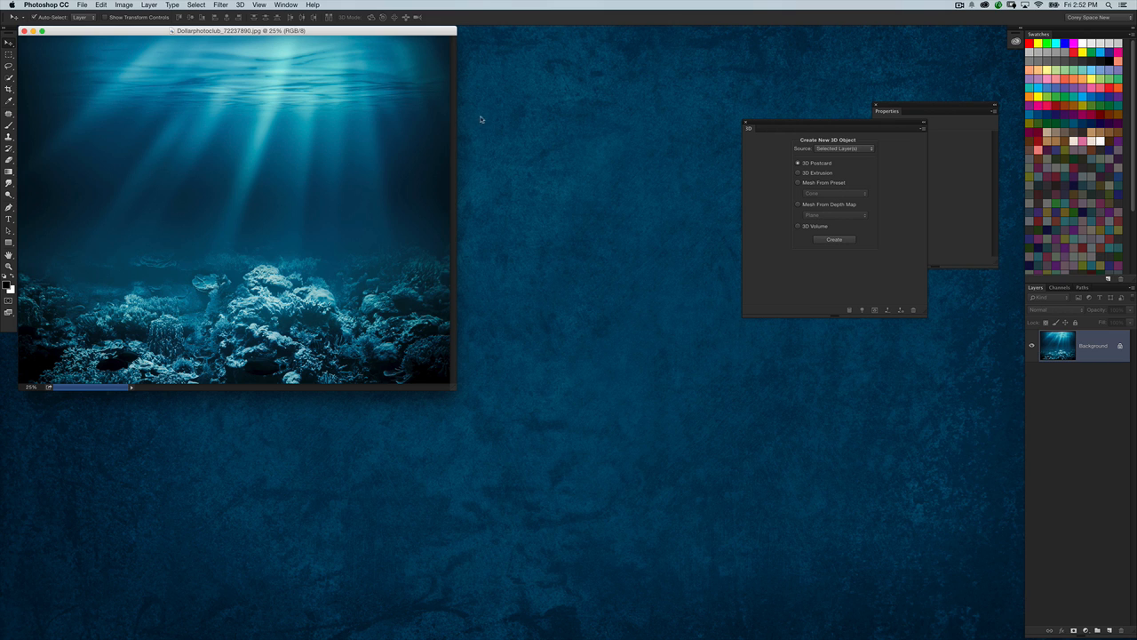
- Create a new white RGB document 2500 pixels wide, 1000 pixels high and 300 pixels/inch
{"action": "key", "text": "super+n"}
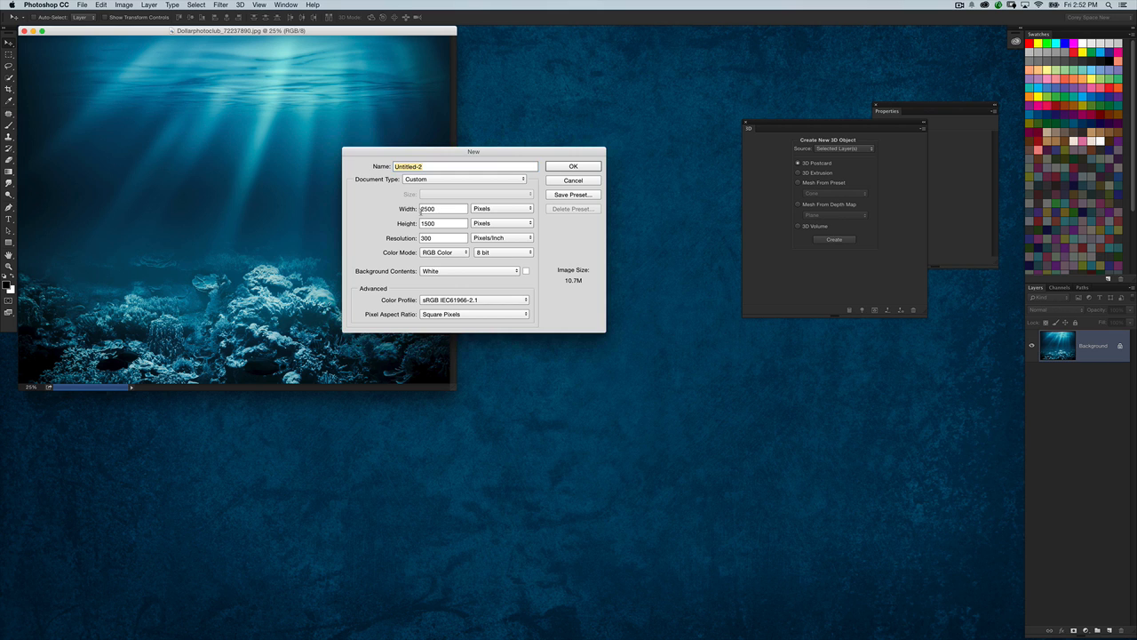
{"action": "double_click", "coordinate": [432, 223]}
{"action": "type", "text": "1000"}
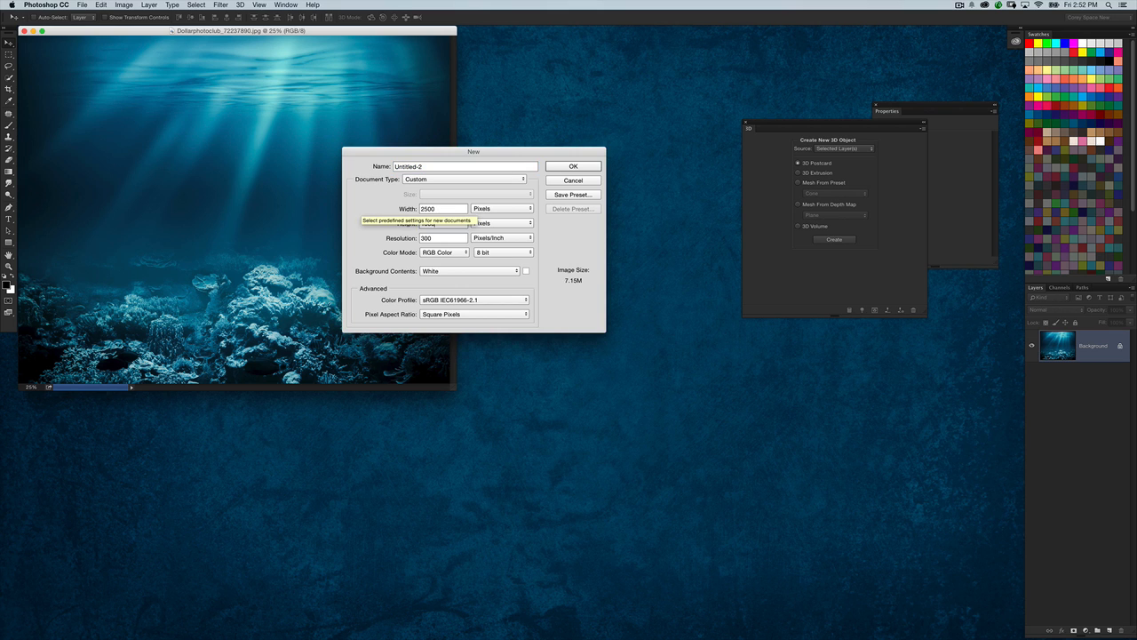
{"action": "key", "text": "Return"}
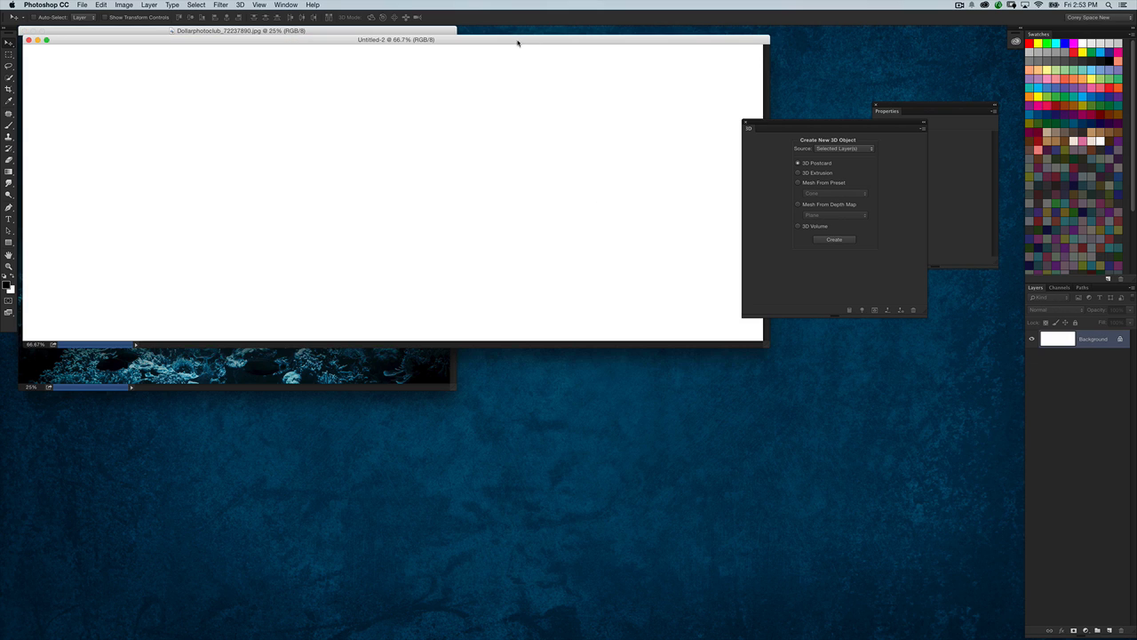
- Copy the underwater image into the blank Untitled-2 document as a centered layer, with both document windows reachable
{"action": "left_click_drag", "start_coordinate": [521, 41], "coordinate": [549, 182]}
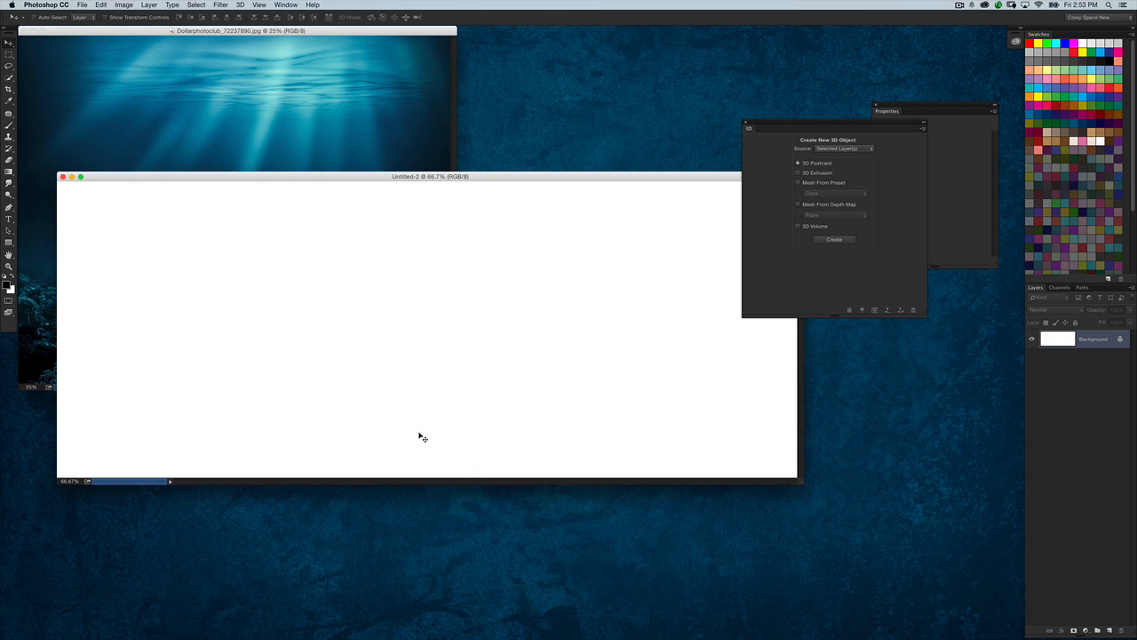
{"action": "left_click", "coordinate": [383, 131]}
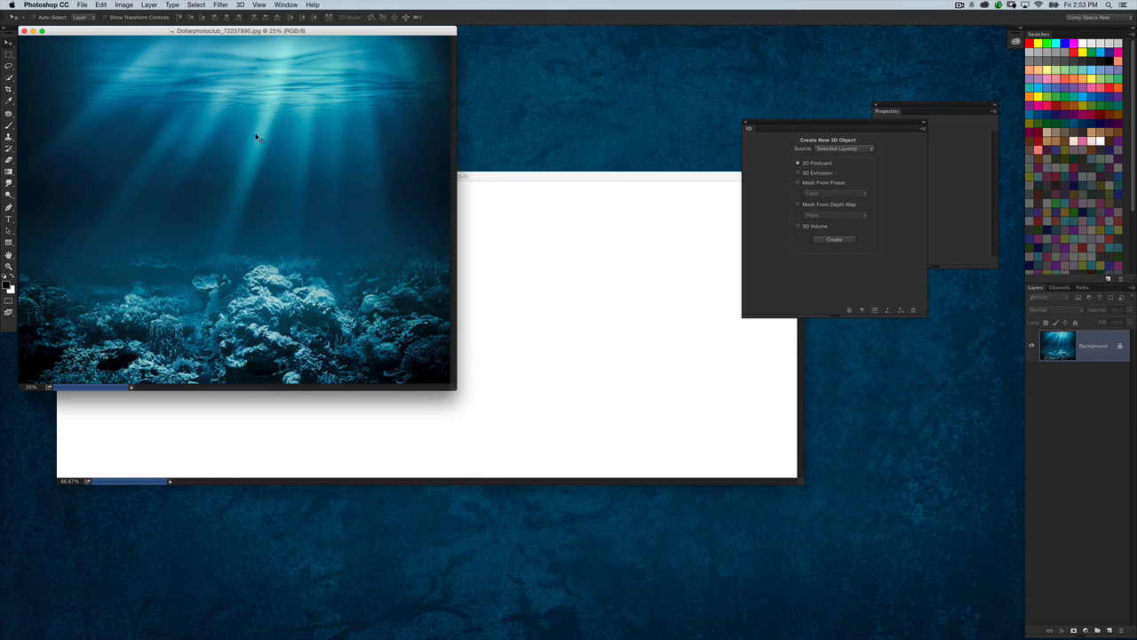
{"action": "left_click_drag", "start_coordinate": [560, 312], "coordinate": [585, 326]}
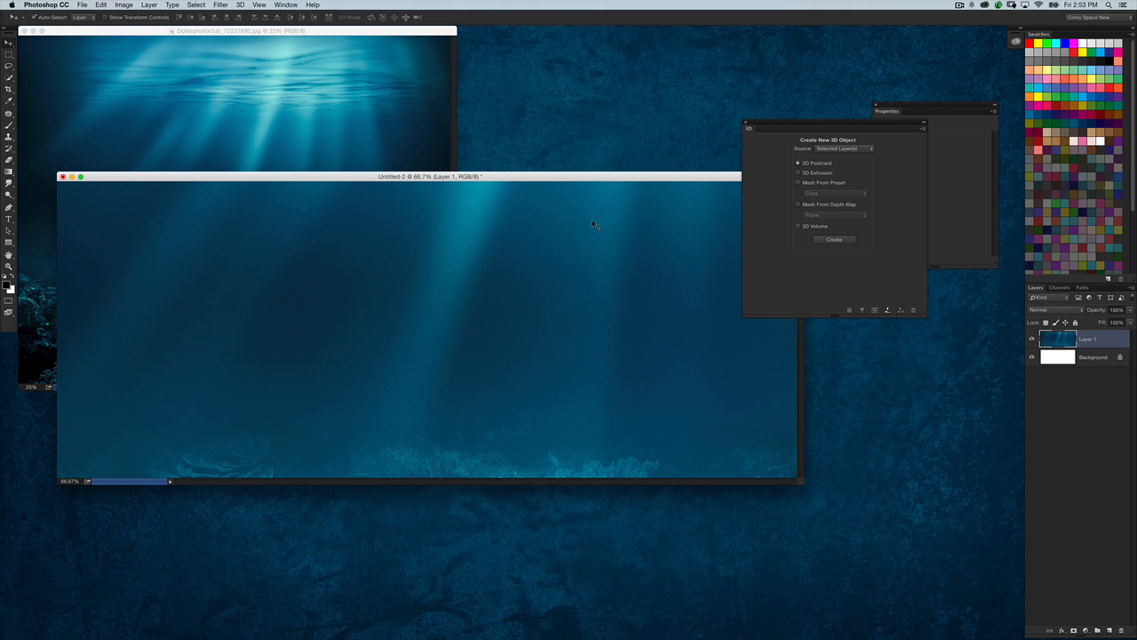
- Scale the underwater layer to about 35% and place it against the canvas's left edge
{"action": "key", "text": "super+t"}
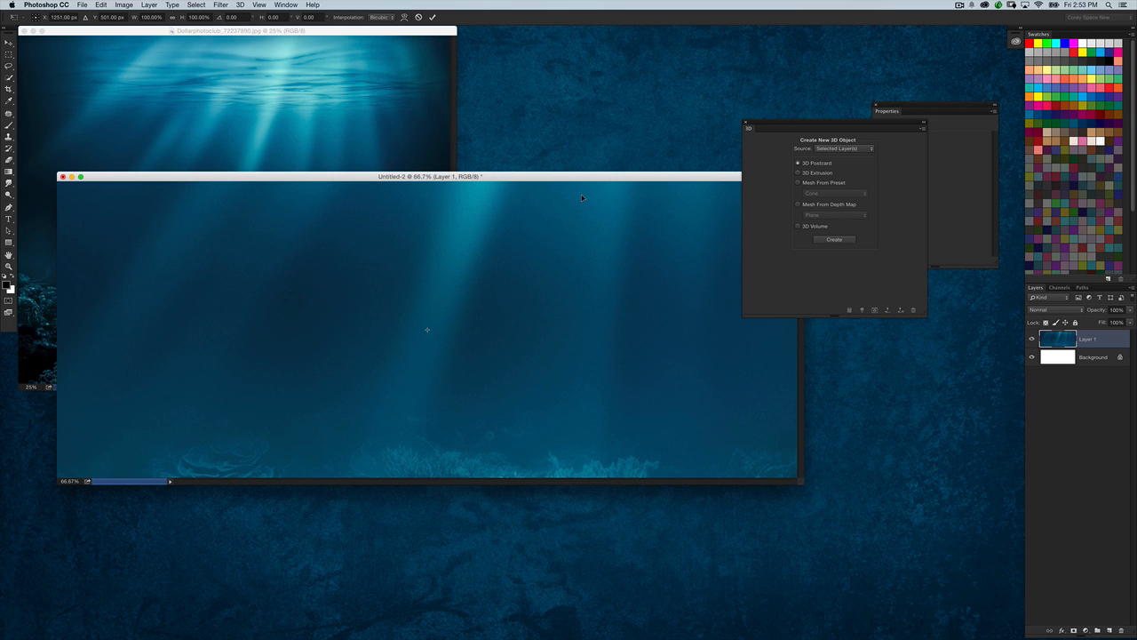
{"action": "key", "text": "super+0"}
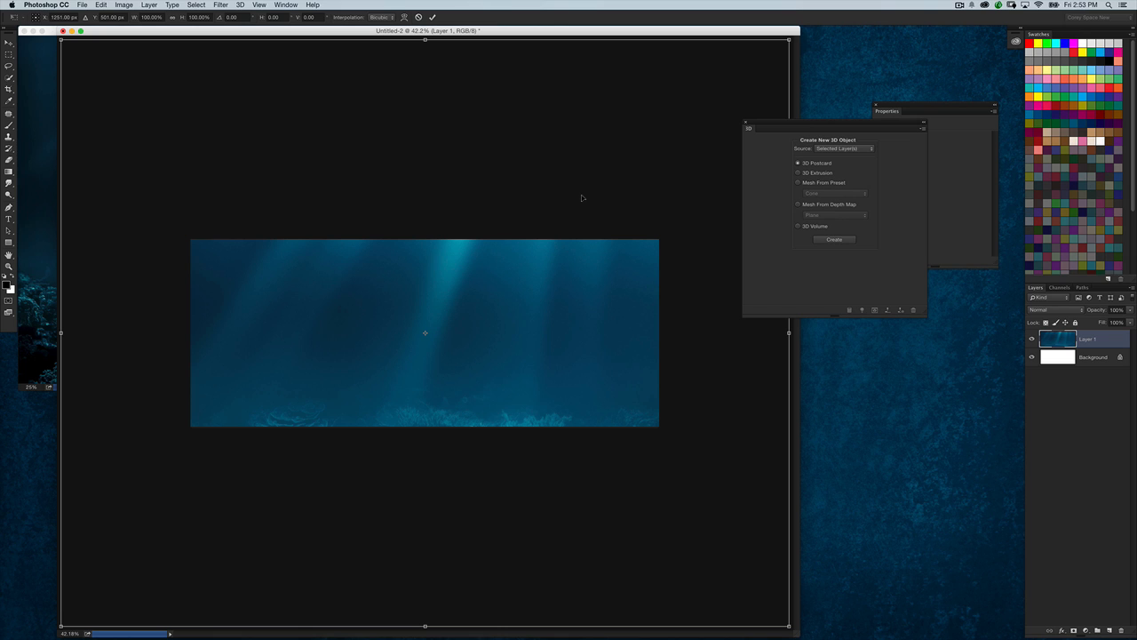
{"action": "left_click_drag", "start_coordinate": [782, 124], "coordinate": [869, 156]}
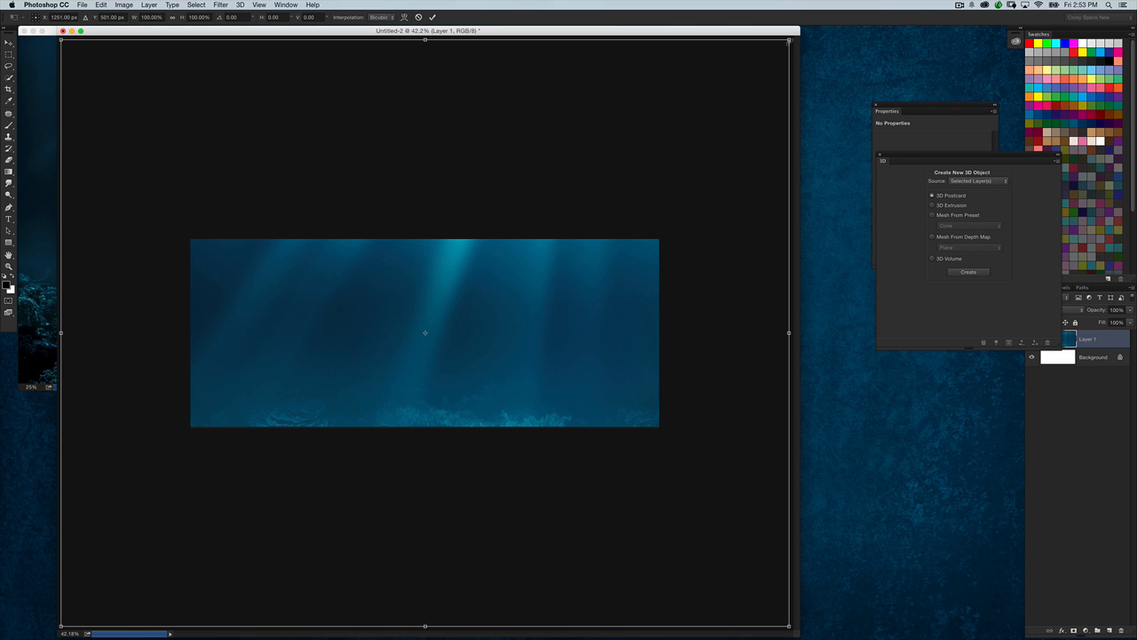
{"action": "left_click_drag", "start_coordinate": [789, 44], "coordinate": [552, 231]}
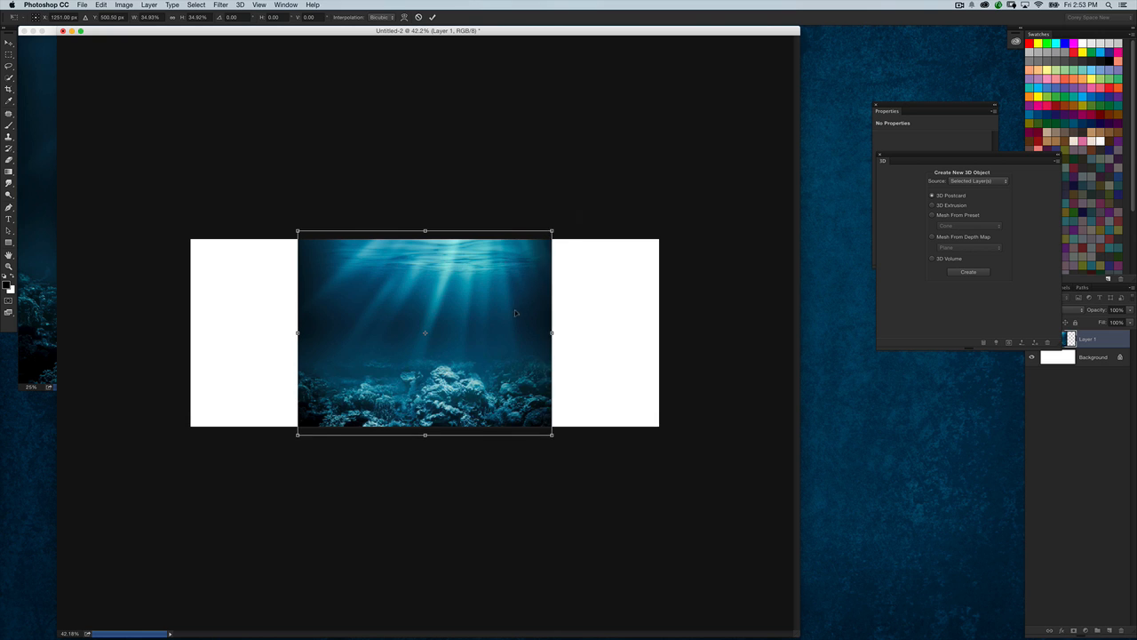
{"action": "left_click_drag", "start_coordinate": [514, 309], "coordinate": [374, 296]}
{"action": "key", "text": "Return"}
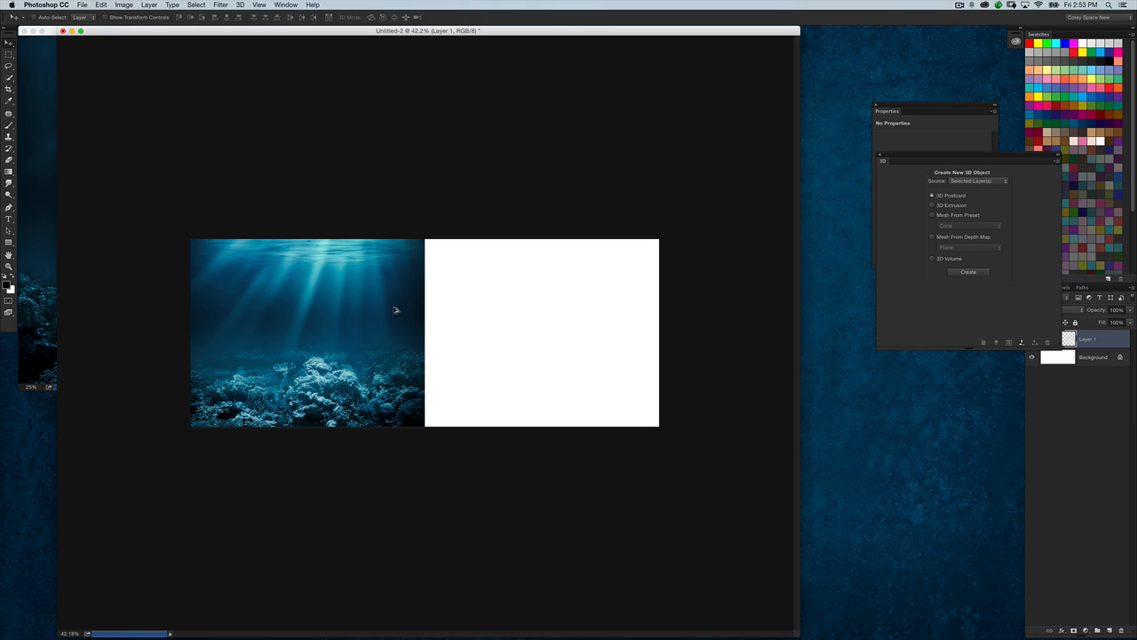
- Duplicate the underwater layer to the right so it overlaps the original, and float the Layers panel clear of the 3D panel
{"action": "left_click_drag", "start_coordinate": [365, 336], "coordinate": [501, 337]}
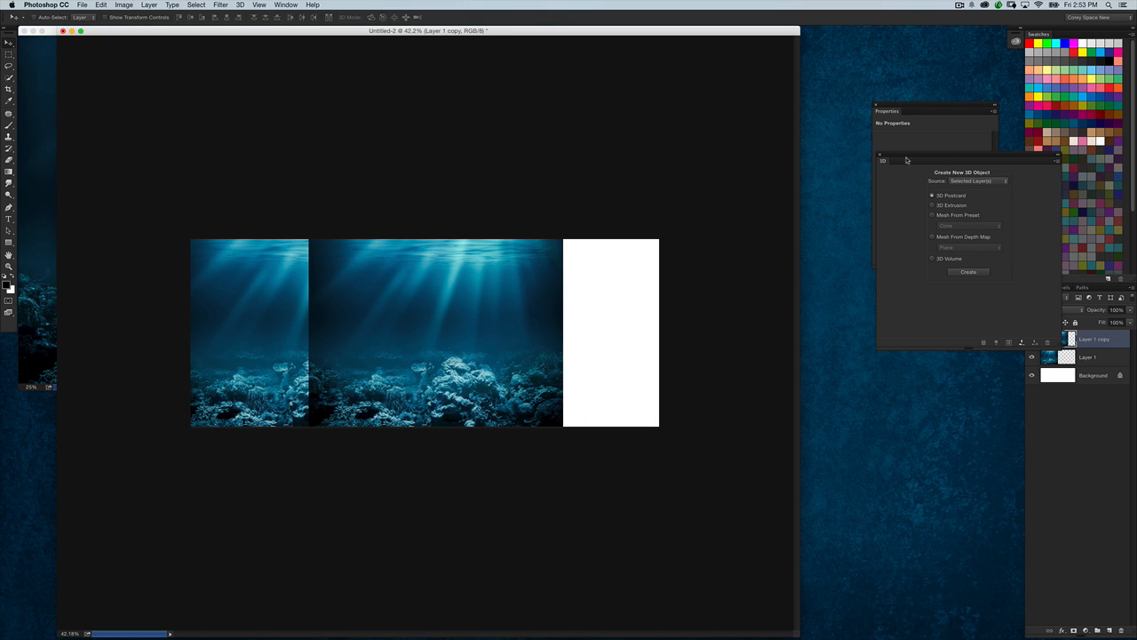
{"action": "left_click_drag", "start_coordinate": [905, 159], "coordinate": [799, 404]}
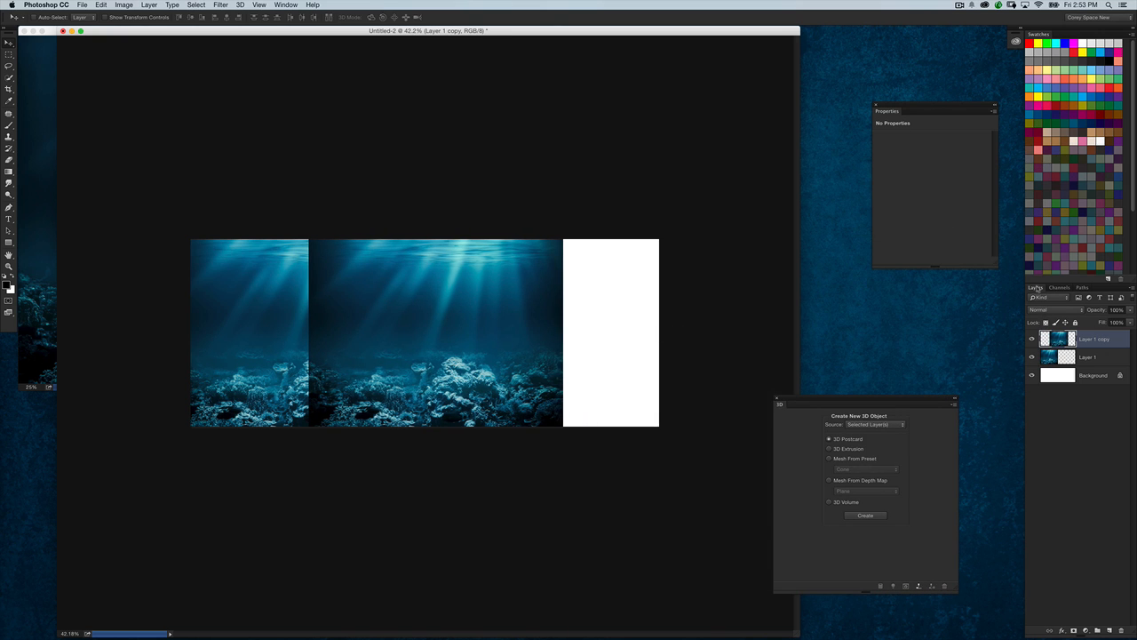
{"action": "left_click_drag", "start_coordinate": [1035, 287], "coordinate": [708, 144]}
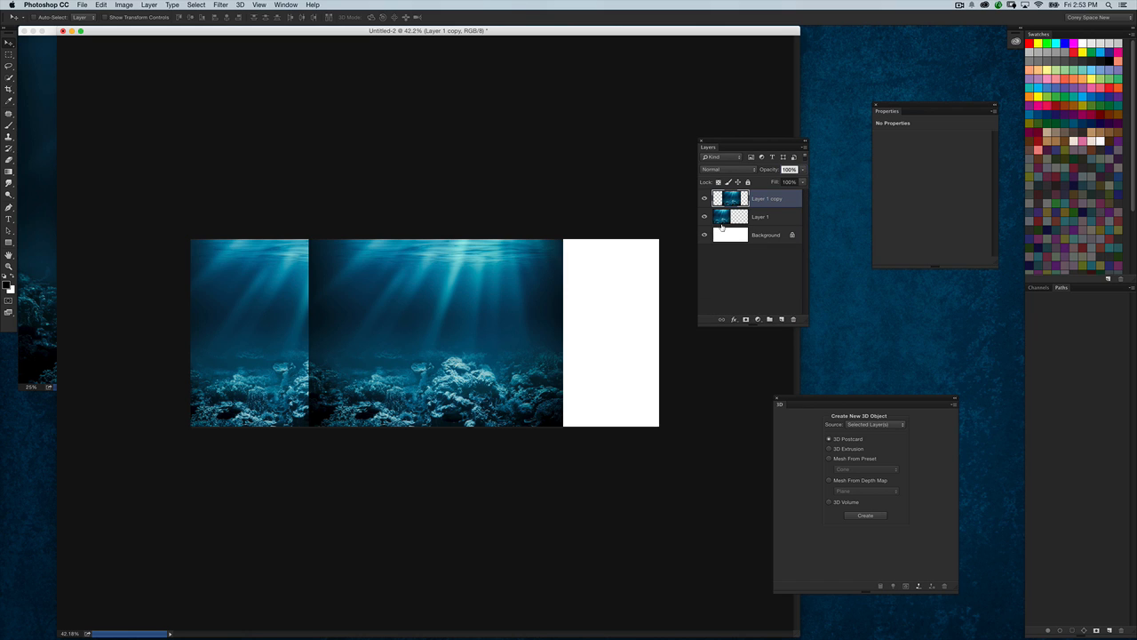
- Add a layer mask to Layer 1 copy and fade its left edge into Layer 1 with a short horizontal gradient
{"action": "left_click", "coordinate": [746, 320]}
{"action": "left_click", "coordinate": [9, 172]}
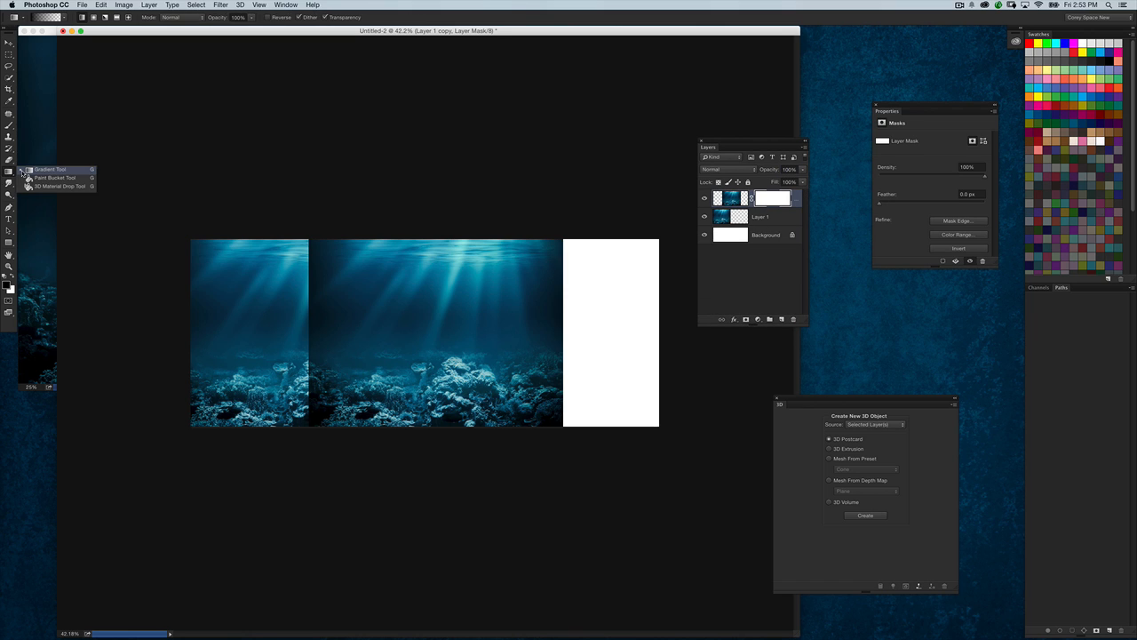
{"action": "left_click", "coordinate": [30, 170]}
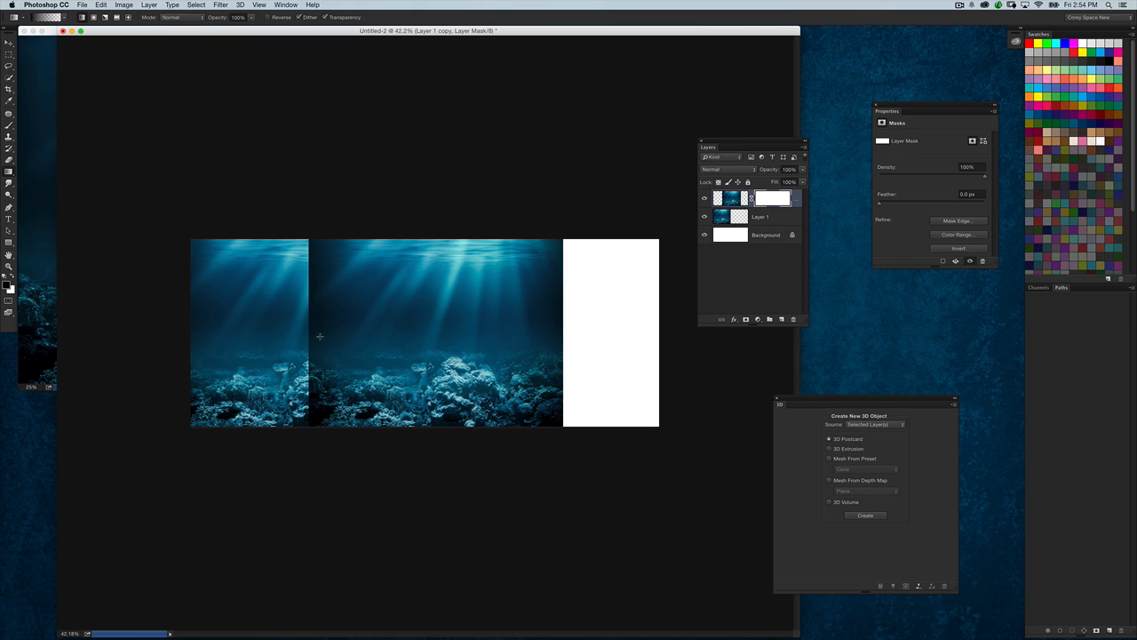
{"action": "left_click_drag", "start_coordinate": [314, 333], "coordinate": [391, 328]}
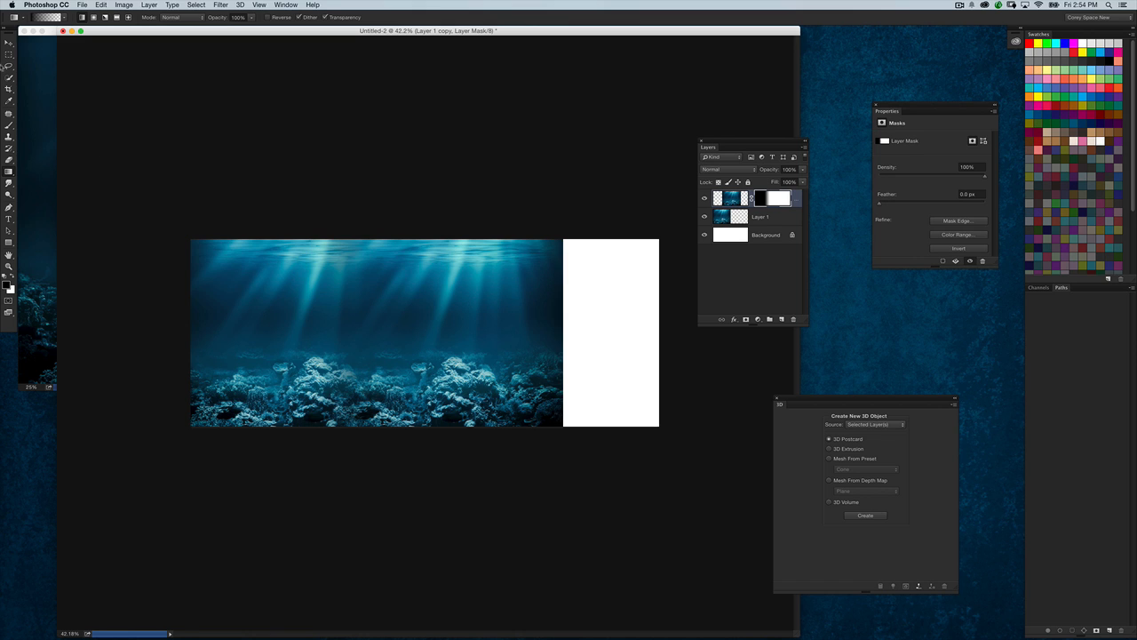
- Nudge the masked Layer 1 copy leftward to increase its overlap with the original underwater layer
{"action": "left_click", "coordinate": [8, 42]}
{"action": "key", "text": "Left"}
{"action": "key", "text": "Left"}
{"action": "key", "text": "Left"}
{"action": "key", "text": "Left"}
{"action": "key", "text": "Left"}
{"action": "key", "text": "Left"}
{"action": "key", "text": "Left"}
{"action": "key", "text": "Left"}
{"action": "key", "text": "Left"}
{"action": "key", "text": "Left"}
{"action": "key", "text": "Left"}
{"action": "key", "text": "Left"}
{"action": "key", "text": "Left"}
{"action": "key", "text": "Left"}
{"action": "key", "text": "Left"}
{"action": "key", "text": "Left"}
{"action": "key", "text": "Left"}
{"action": "key", "text": "Left"}
{"action": "key", "text": "Left"}
{"action": "key", "text": "Left"}
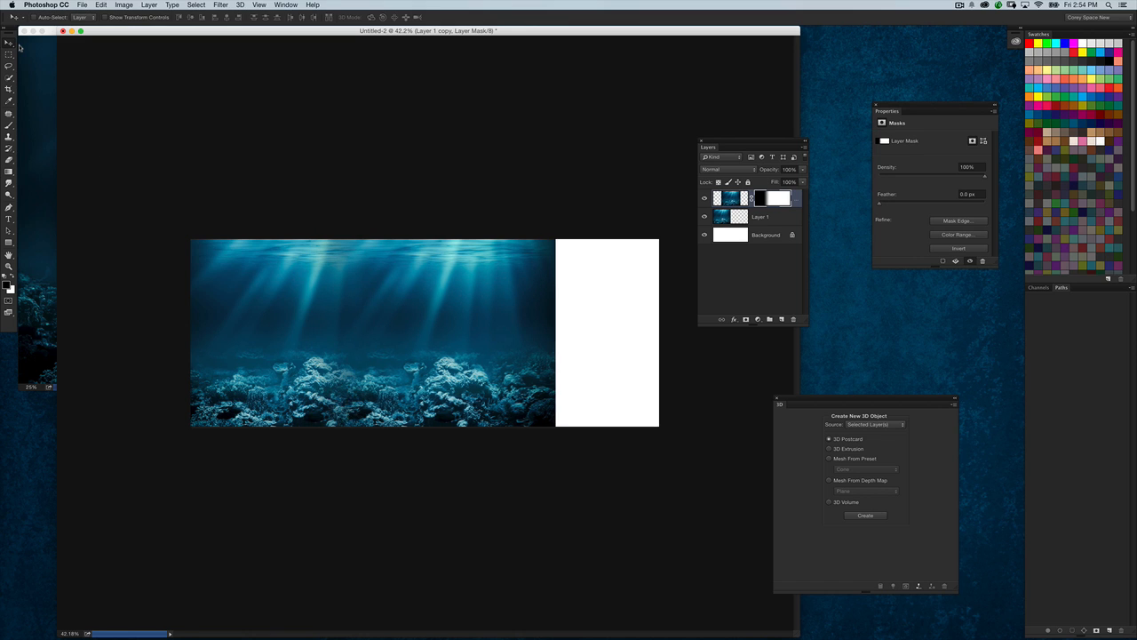
{"action": "key", "text": "Left"}
{"action": "key", "text": "Left"}
{"action": "key", "text": "Left"}
{"action": "key", "text": "Left"}
{"action": "key", "text": "Left"}
{"action": "key", "text": "Left"}
{"action": "key", "text": "Left"}
{"action": "key", "text": "Left"}
{"action": "key", "text": "Left"}
{"action": "key", "text": "Left"}
{"action": "key", "text": "Left"}
{"action": "key", "text": "Left"}
{"action": "key", "text": "Left"}
{"action": "key", "text": "Left"}
{"action": "key", "text": "Left"}
{"action": "key", "text": "Left"}
{"action": "key", "text": "Left"}
{"action": "key", "text": "Left"}
{"action": "key", "text": "Left"}
{"action": "key", "text": "Left"}
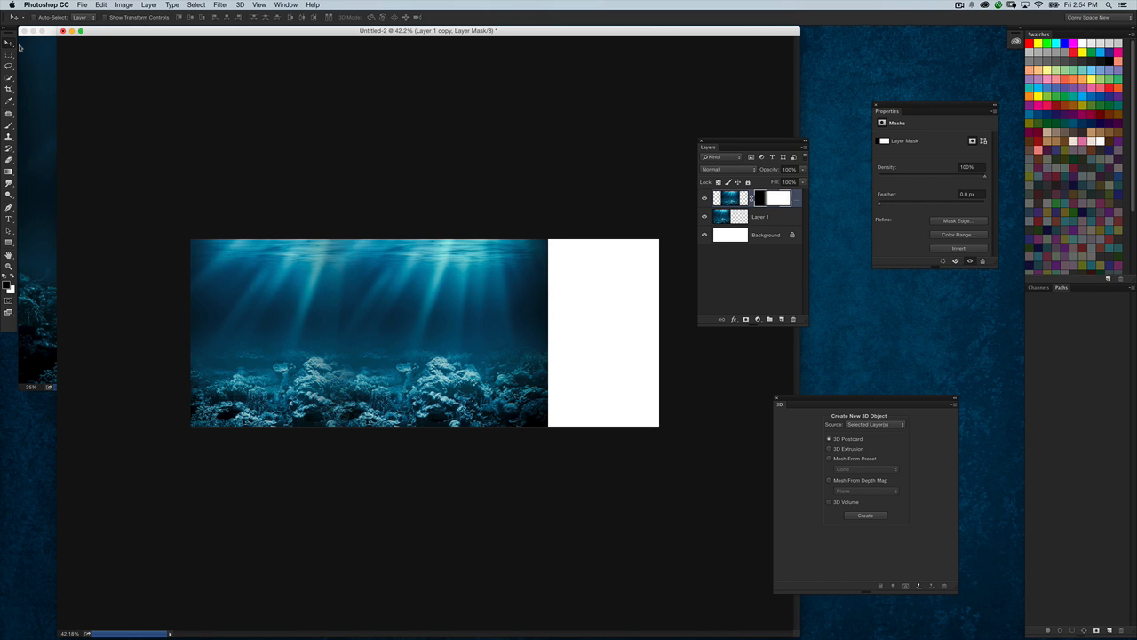
- Duplicate the masked copy to the right to cover the remaining white canvas, and merge all layers with the Background
{"action": "left_click_drag", "start_coordinate": [461, 338], "coordinate": [610, 361]}
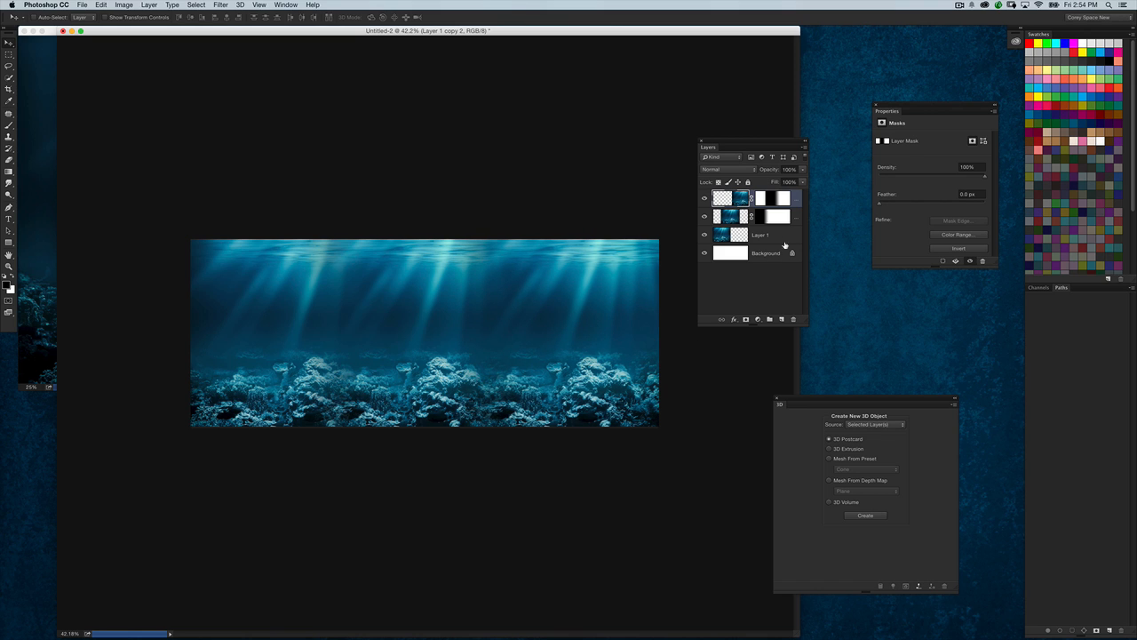
{"action": "left_click", "coordinate": [738, 251], "text": "shift"}
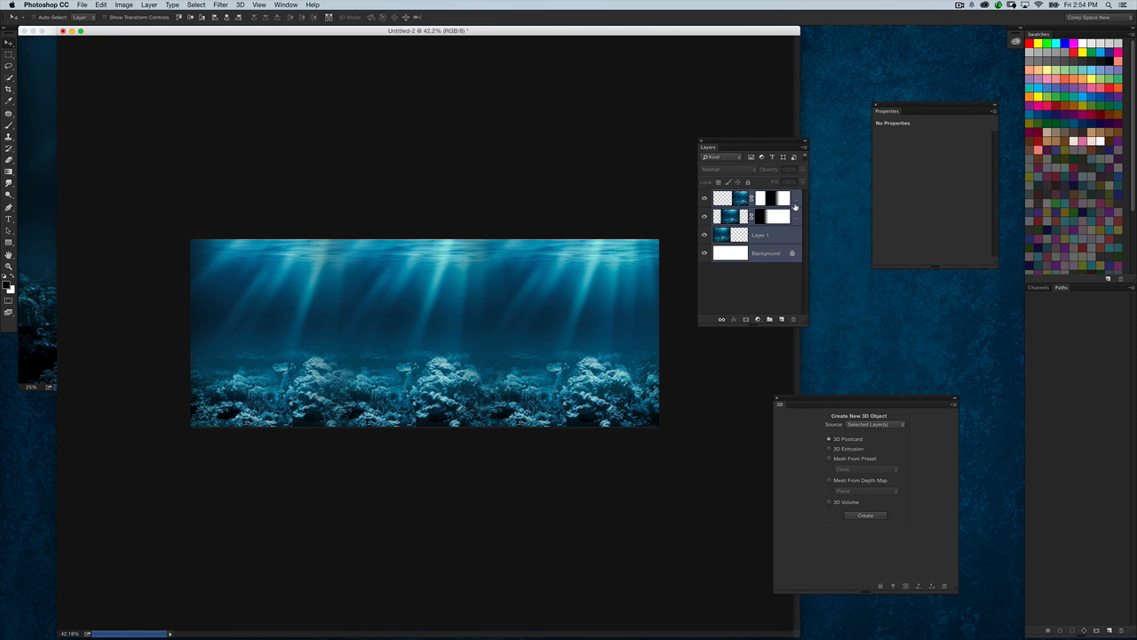
{"action": "key", "text": "super+e"}
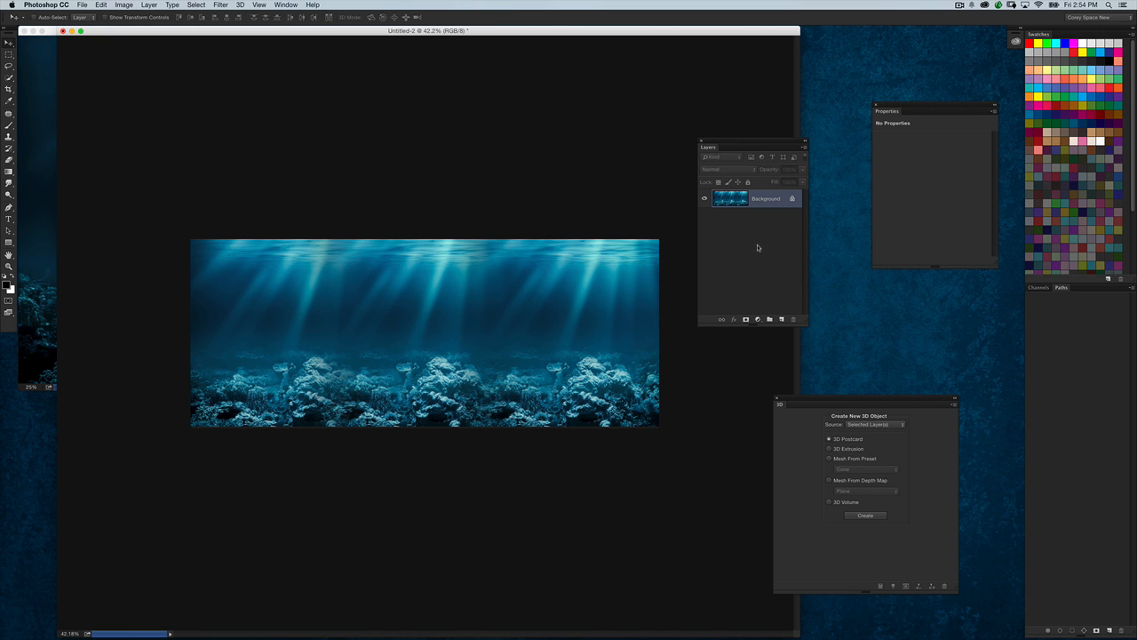
- Remove the tall coral head in the middle of the panorama with a content-aware Patch, viewing the image at 50% in an enlarged window
{"action": "key", "text": "super+equal"}
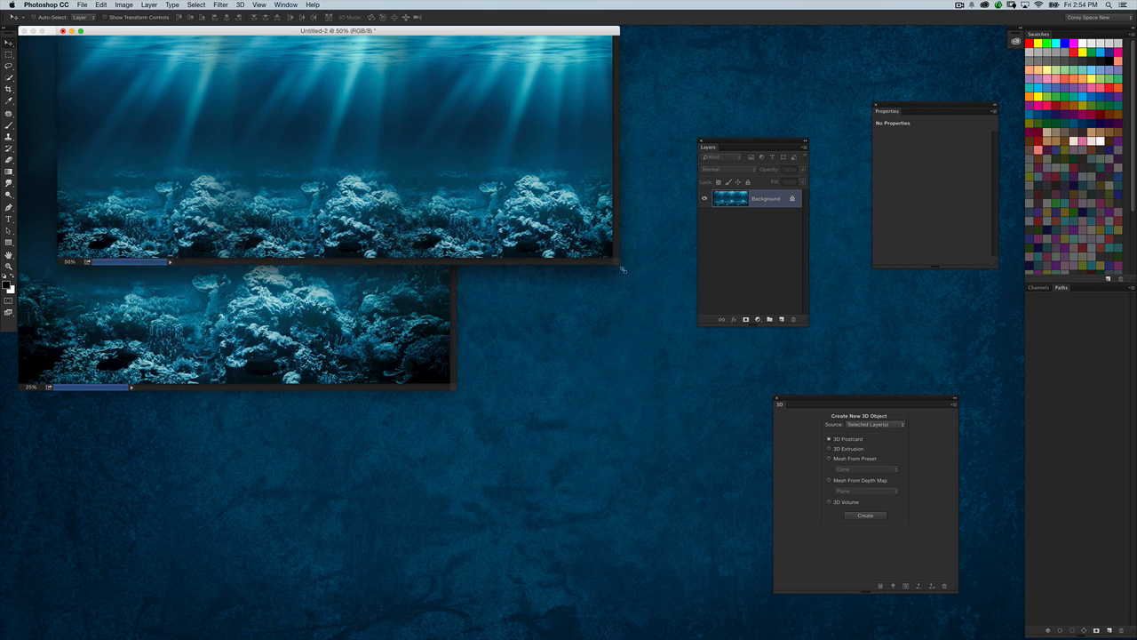
{"action": "left_click_drag", "start_coordinate": [619, 265], "coordinate": [699, 365]}
{"action": "left_click_drag", "start_coordinate": [741, 140], "coordinate": [826, 146]}
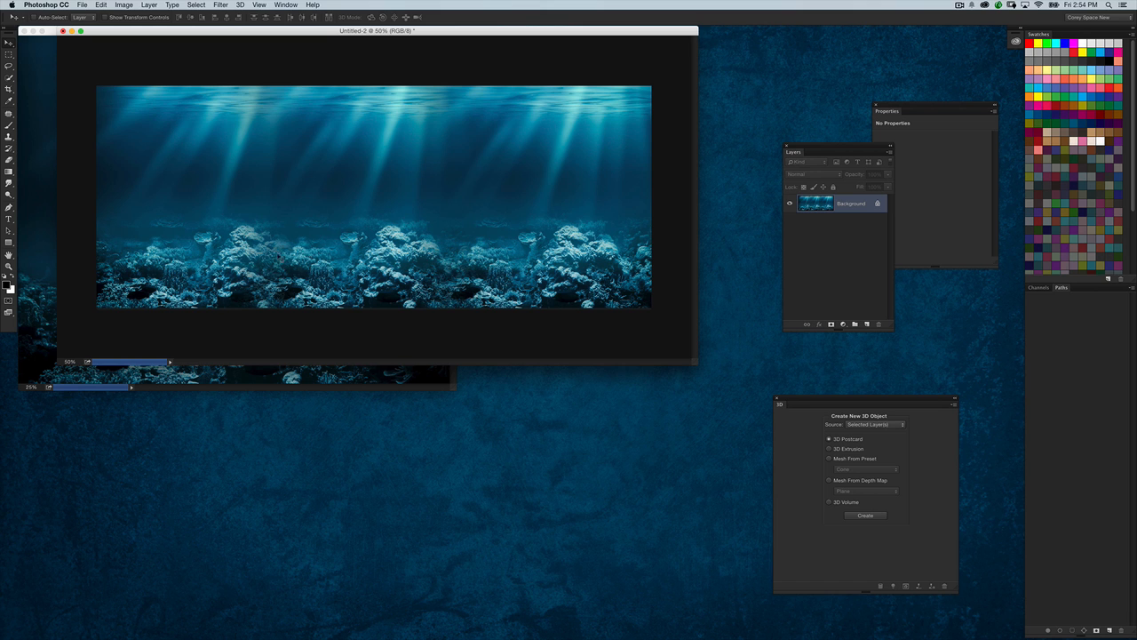
{"action": "left_click_drag", "start_coordinate": [486, 31], "coordinate": [522, 56]}
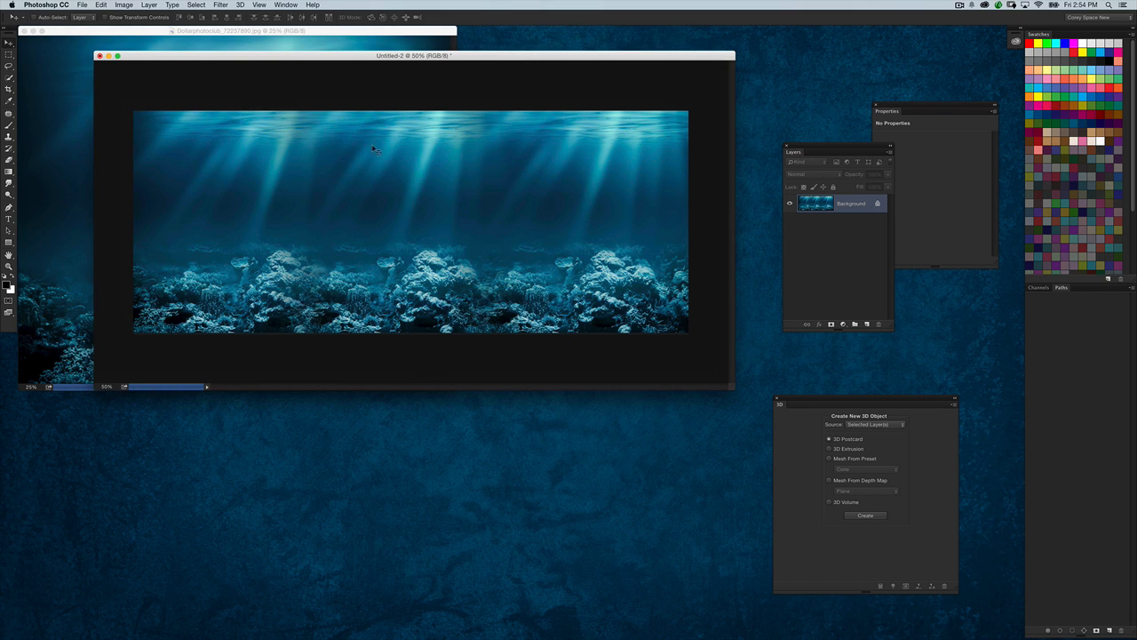
{"action": "left_click_drag", "start_coordinate": [8, 113], "coordinate": [70, 132]}
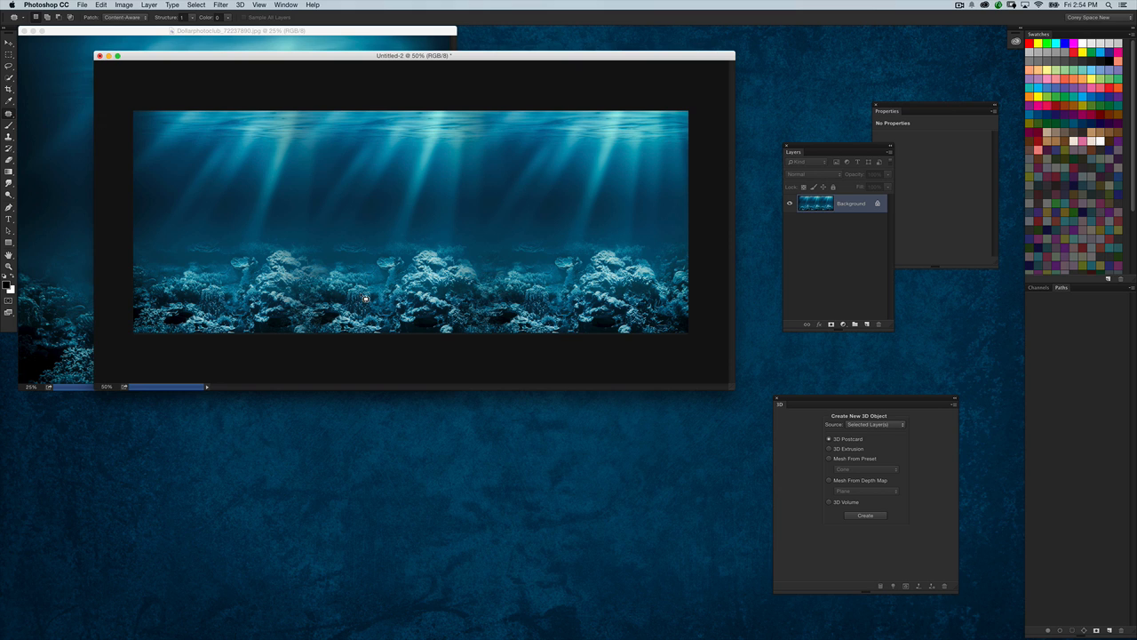
{"action": "mouse_move", "coordinate": [388, 253]}
{"action": "left_mouse_down"}
{"action": "mouse_move", "coordinate": [464, 306]}
{"action": "mouse_move", "coordinate": [449, 241]}
{"action": "mouse_move", "coordinate": [411, 255]}
{"action": "mouse_move", "coordinate": [428, 277]}
{"action": "mouse_move", "coordinate": [474, 272]}
{"action": "mouse_move", "coordinate": [478, 254]}
{"action": "mouse_move", "coordinate": [488, 268]}
{"action": "left_mouse_up"}
{"action": "key", "text": "ctrl+d"}
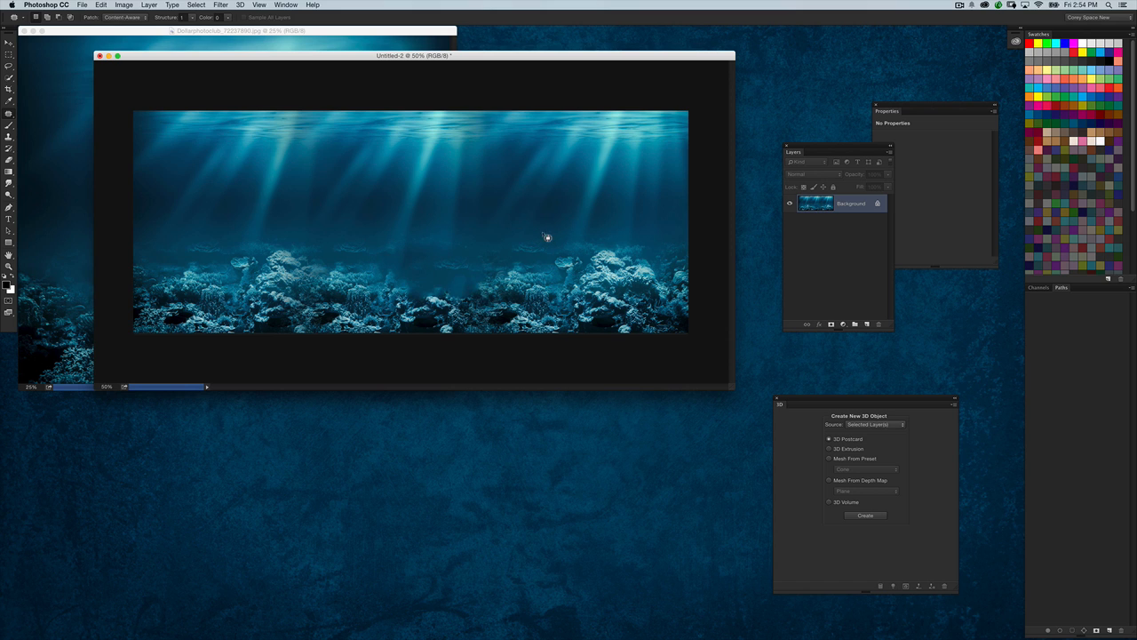
- Patch small repeated coral areas right of centre and near the left edge, and remove the tall coral head in the left third
{"action": "mouse_move", "coordinate": [546, 236]}
{"action": "left_mouse_down"}
{"action": "mouse_move", "coordinate": [519, 286]}
{"action": "mouse_move", "coordinate": [501, 282]}
{"action": "left_mouse_up"}
{"action": "key", "text": "super+d"}
{"action": "mouse_move", "coordinate": [220, 279]}
{"action": "left_mouse_down"}
{"action": "mouse_move", "coordinate": [199, 330]}
{"action": "mouse_move", "coordinate": [210, 275]}
{"action": "mouse_move", "coordinate": [188, 276]}
{"action": "mouse_move", "coordinate": [197, 298]}
{"action": "left_mouse_up"}
{"action": "key", "text": "super+d"}
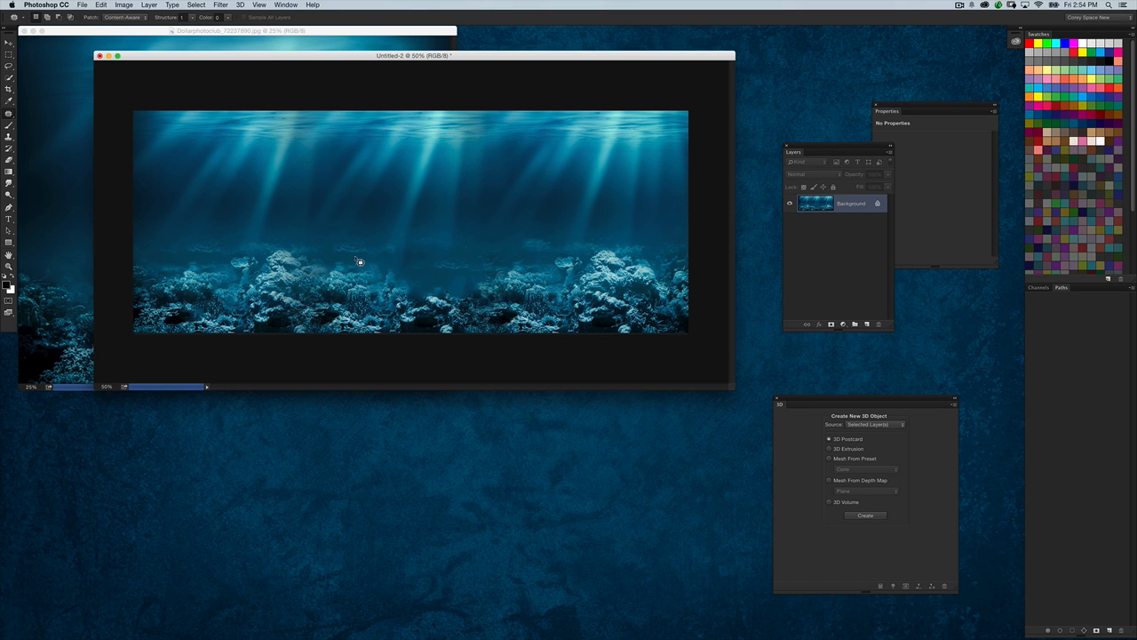
{"action": "mouse_move", "coordinate": [286, 240]}
{"action": "left_mouse_down"}
{"action": "mouse_move", "coordinate": [256, 275]}
{"action": "mouse_move", "coordinate": [320, 278]}
{"action": "mouse_move", "coordinate": [287, 258]}
{"action": "mouse_move", "coordinate": [362, 257]}
{"action": "mouse_move", "coordinate": [368, 290]}
{"action": "left_mouse_up"}
{"action": "key", "text": "super+d"}
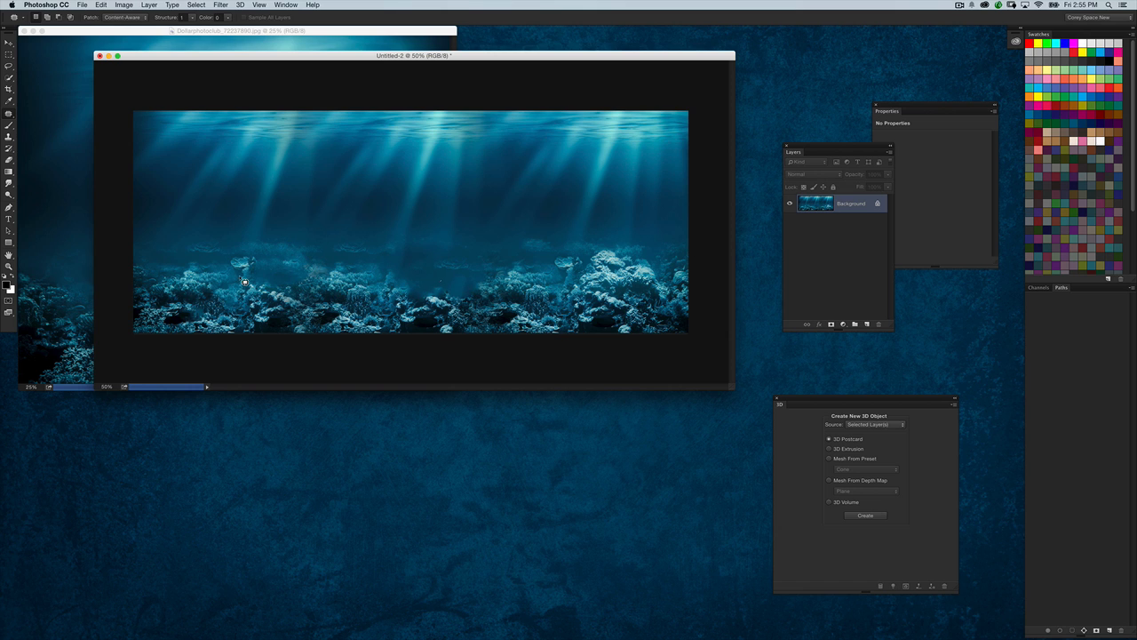
{"action": "mouse_move", "coordinate": [255, 254]}
{"action": "left_mouse_down"}
{"action": "mouse_move", "coordinate": [239, 286]}
{"action": "mouse_move", "coordinate": [253, 255]}
{"action": "left_mouse_up"}
{"action": "key", "text": "alt+super+z"}
{"action": "left_click", "coordinate": [316, 244]}
- Sample a blue from the upper water and fade it over the panorama's top light rays with a downward foreground-to-transparent linear gradient
{"action": "left_click", "coordinate": [10, 101]}
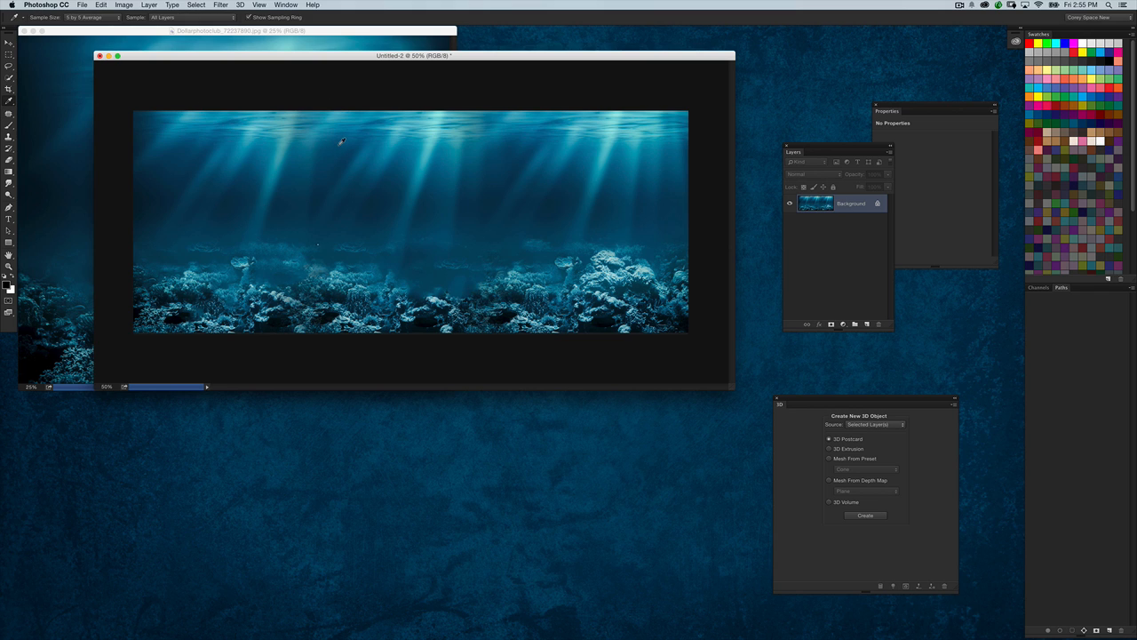
{"action": "left_click_drag", "start_coordinate": [341, 140], "coordinate": [345, 141]}
{"action": "left_click", "coordinate": [9, 170]}
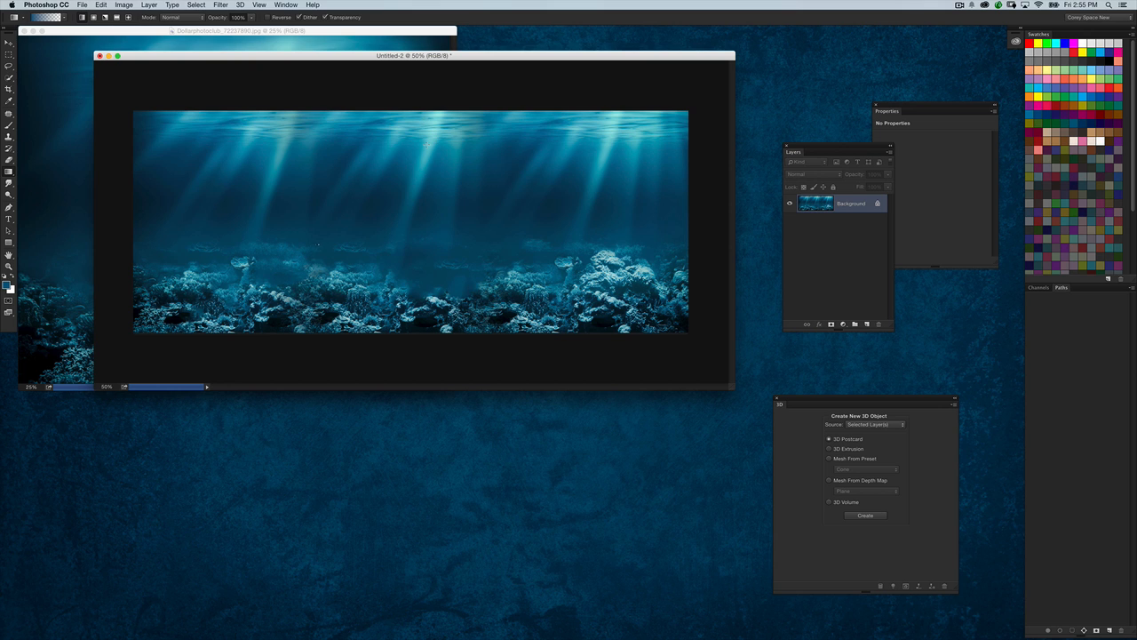
{"action": "left_click_drag", "start_coordinate": [427, 140], "coordinate": [430, 217]}
{"action": "key", "text": "super+d"}
{"action": "left_click_drag", "start_coordinate": [465, 106], "coordinate": [480, 182]}
{"action": "key", "text": "super+z"}
{"action": "left_click_drag", "start_coordinate": [419, 151], "coordinate": [417, 241]}
{"action": "key", "text": "super+z"}
{"action": "left_click_drag", "start_coordinate": [409, 142], "coordinate": [403, 201]}
{"action": "key", "text": "super+z"}
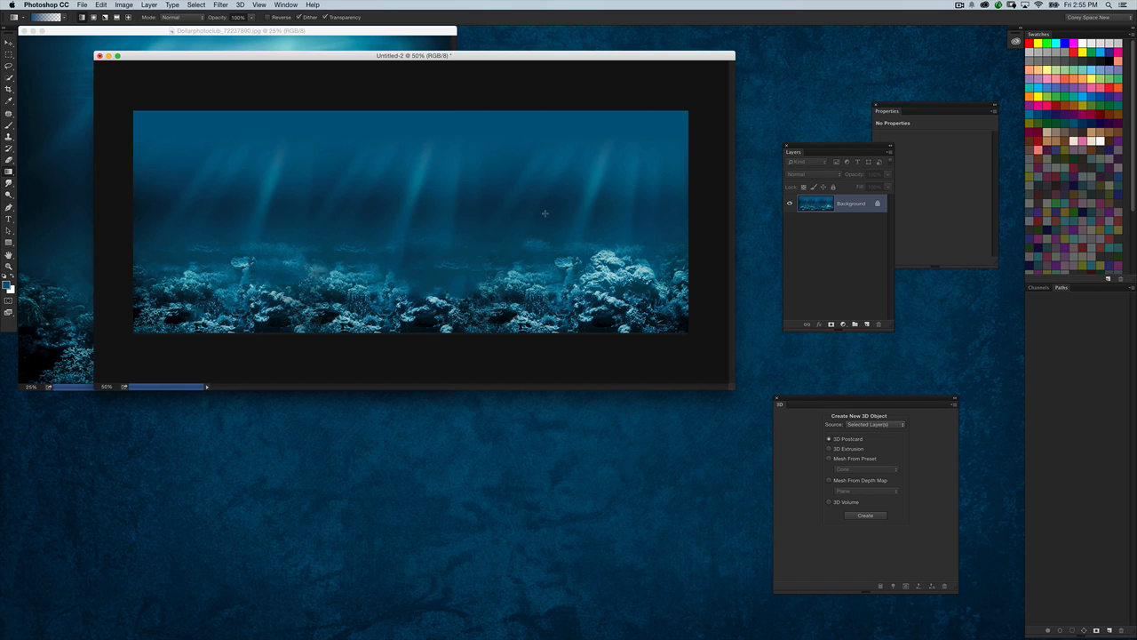
- Minimize the source photo's window and copy the entire panorama, checking its pixel size in the new document settings
{"action": "left_click", "coordinate": [38, 32]}
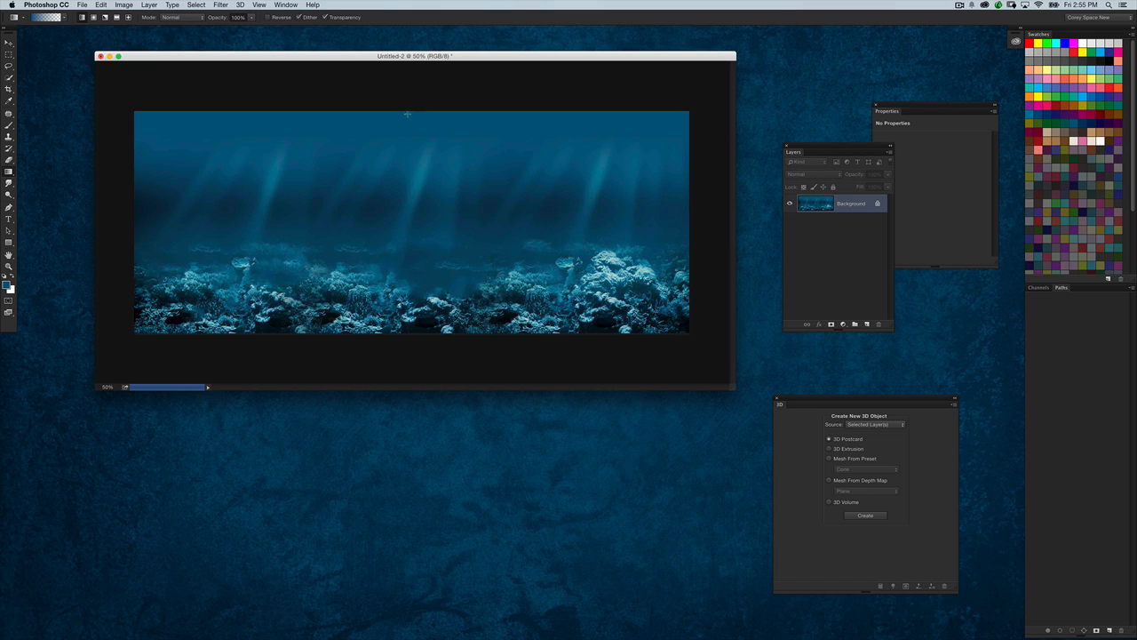
{"action": "key", "text": "super+a"}
{"action": "mouse_move", "coordinate": [690, 630]}
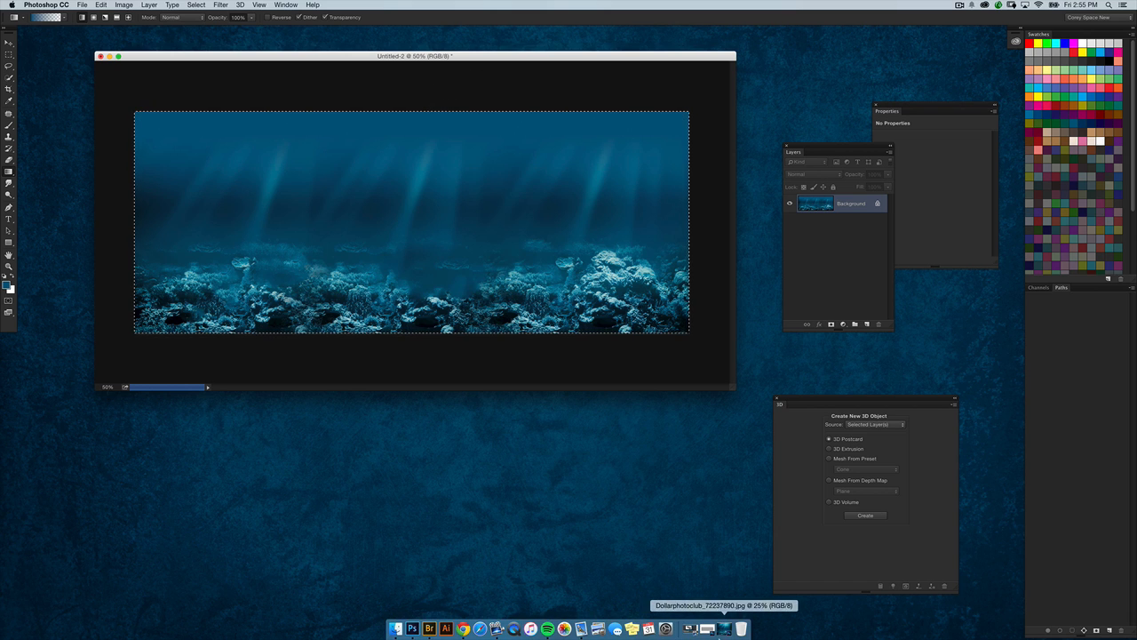
{"action": "key", "text": "super+n"}
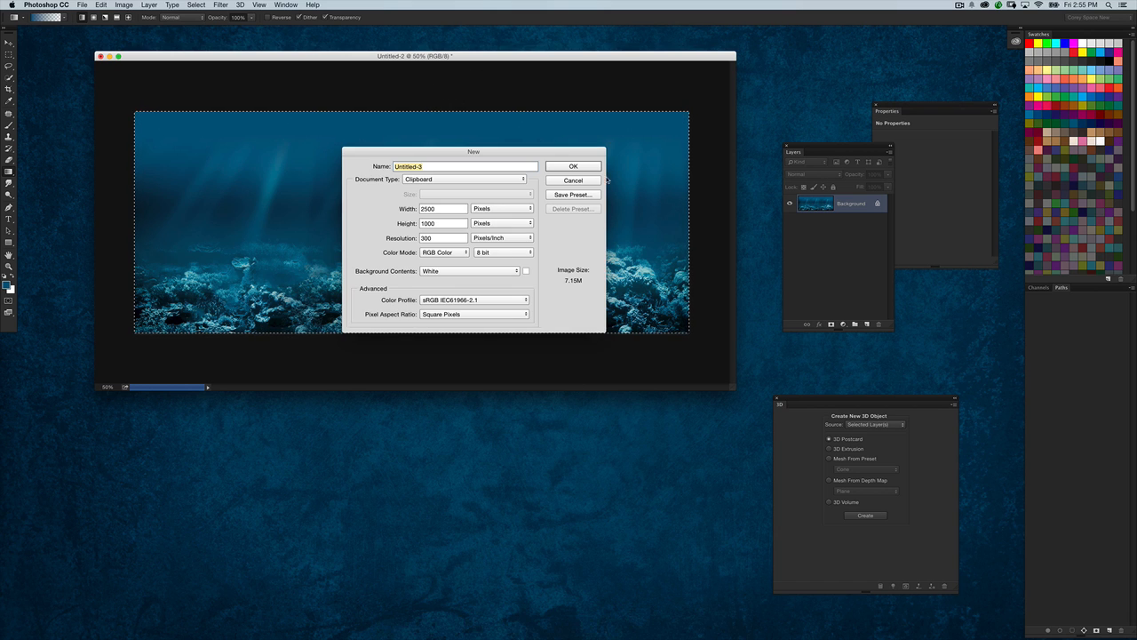
{"action": "left_click", "coordinate": [574, 166]}
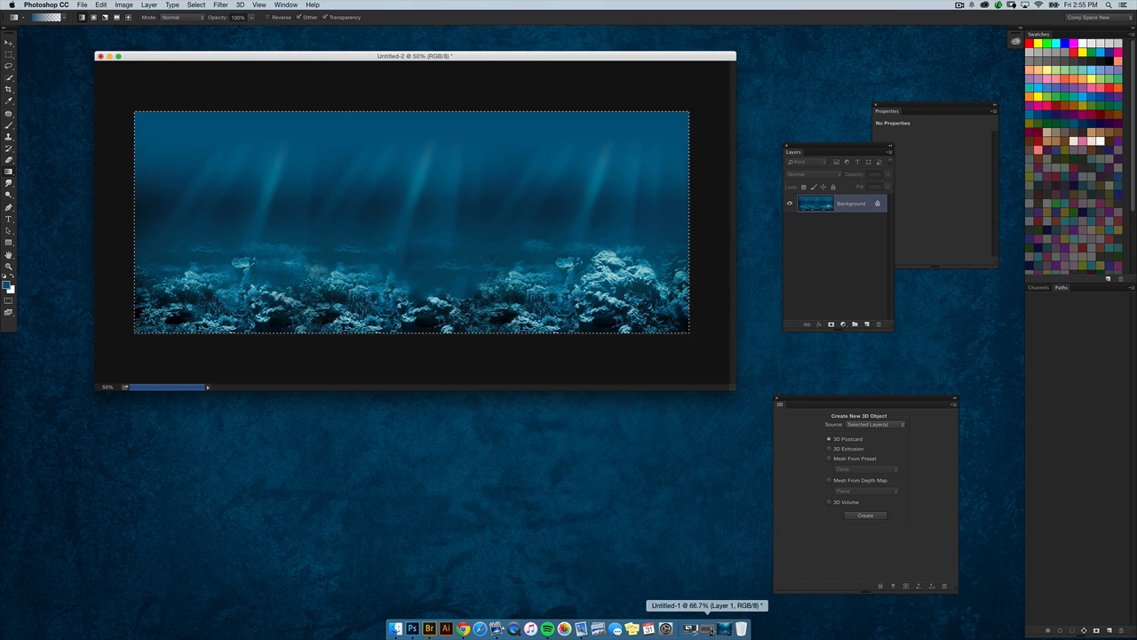
- Bring up the 3D box document and select Layer 1 Extrusion Material, rearranging the panels to expose its properties
{"action": "left_click", "coordinate": [716, 629]}
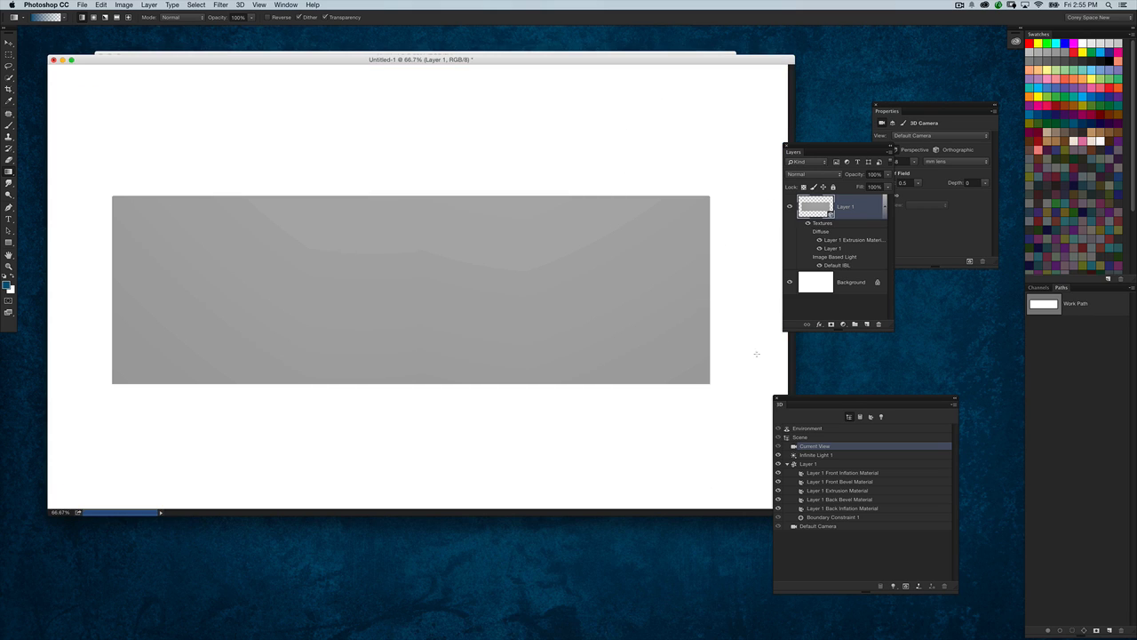
{"action": "left_click_drag", "start_coordinate": [812, 399], "coordinate": [801, 321]}
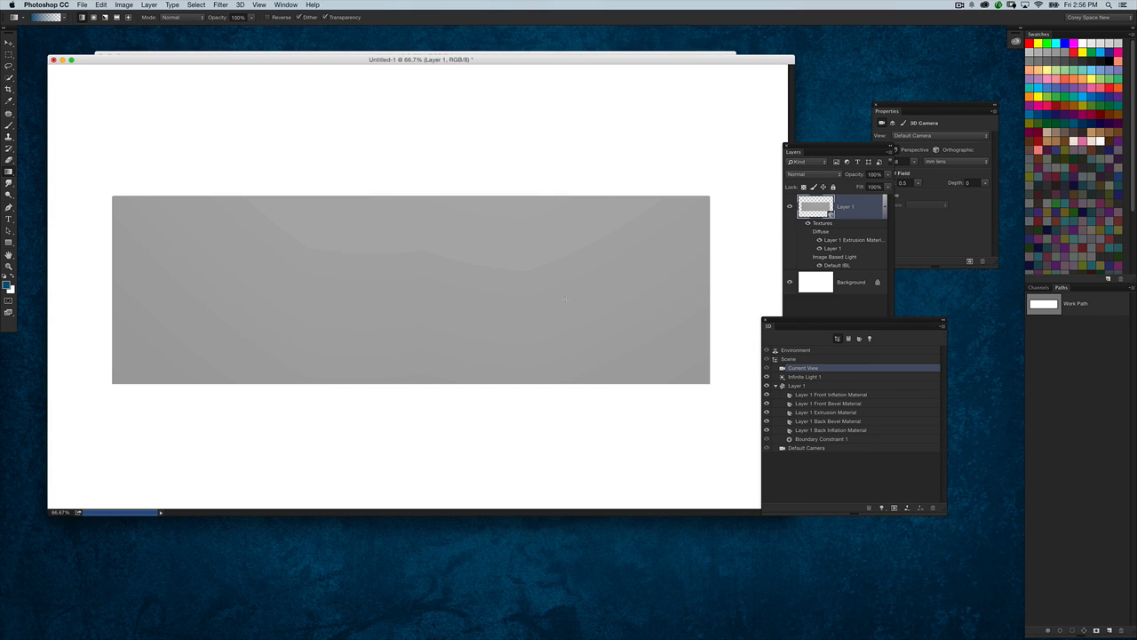
{"action": "left_click", "coordinate": [799, 388]}
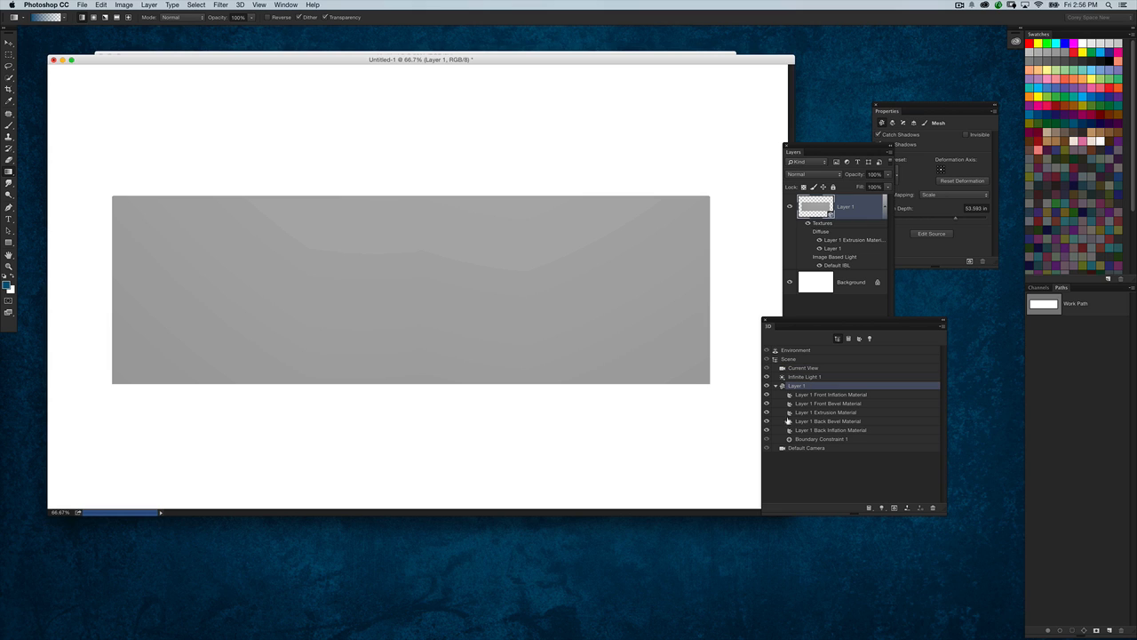
{"action": "left_click", "coordinate": [820, 413]}
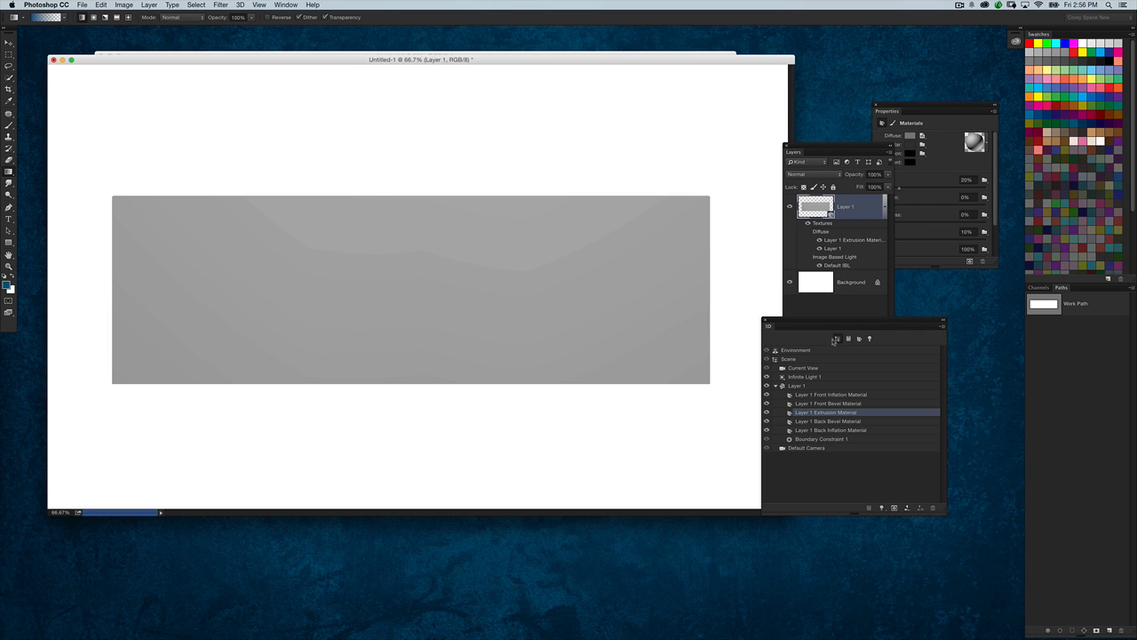
{"action": "left_click_drag", "start_coordinate": [881, 149], "coordinate": [796, 111]}
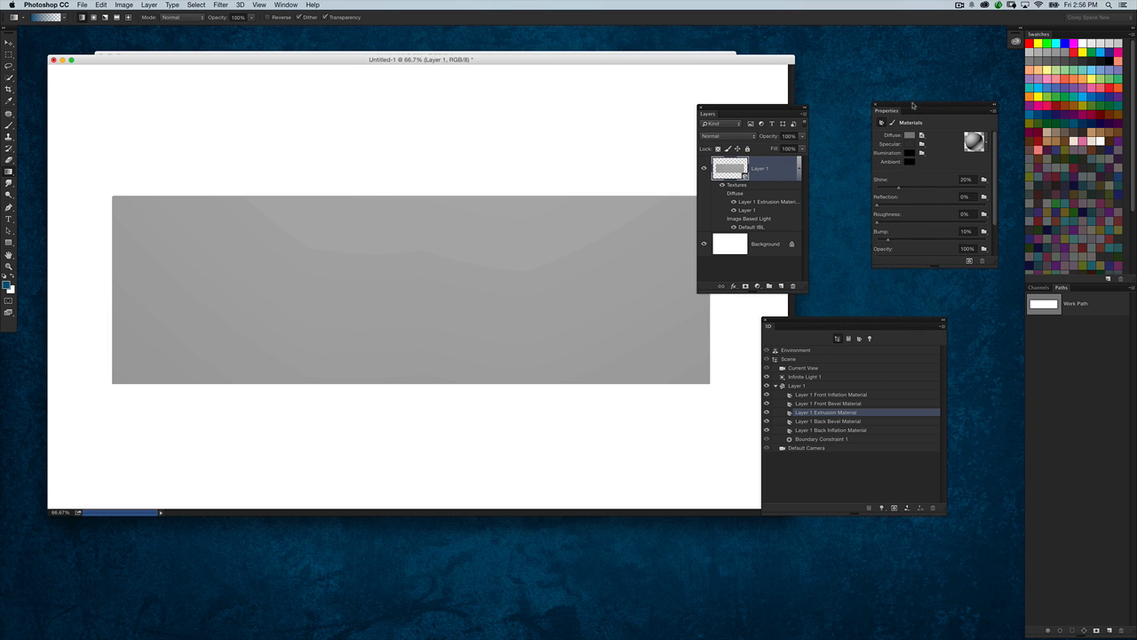
{"action": "left_click_drag", "start_coordinate": [915, 111], "coordinate": [864, 151]}
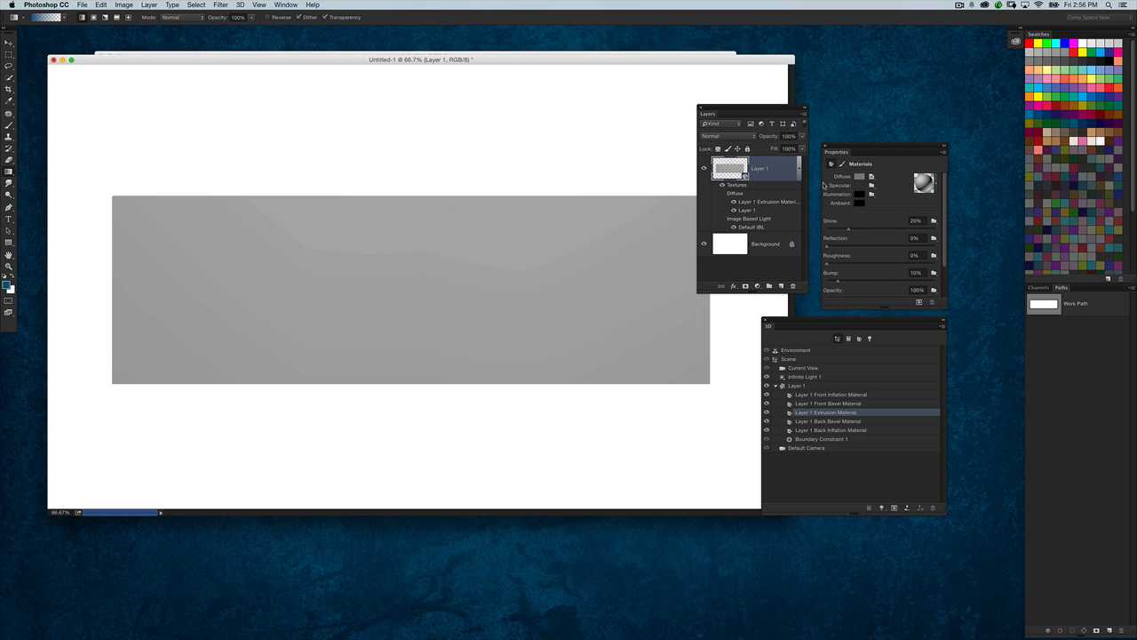
- Create a new 2500 × 1000 pixel diffuse texture at 300 pixels/inch for the extrusion material
{"action": "left_click", "coordinate": [871, 177]}
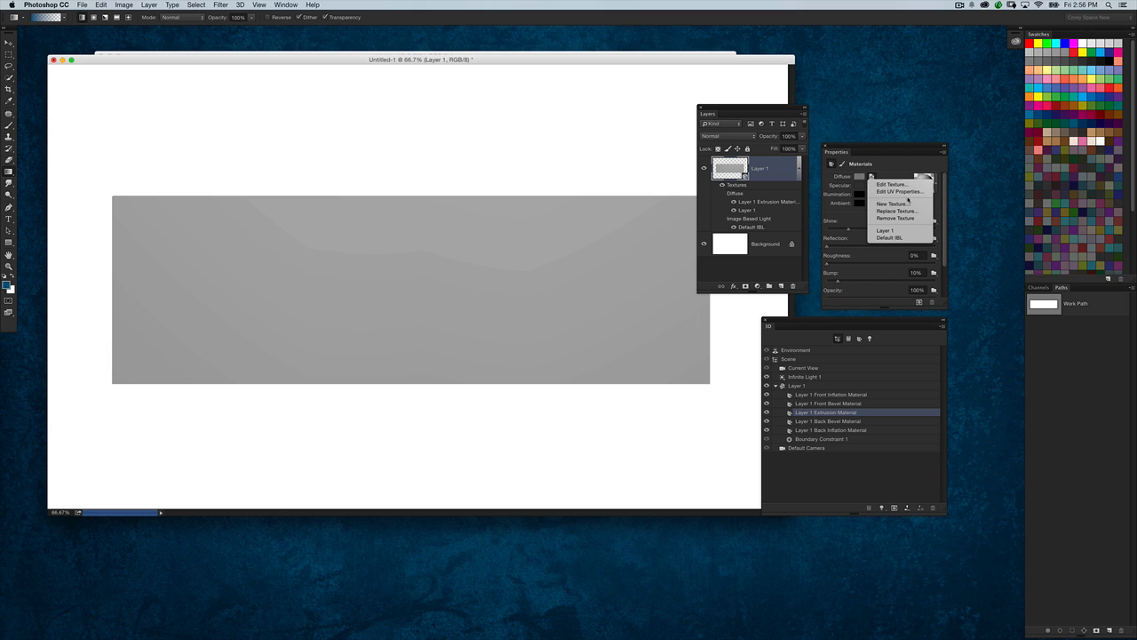
{"action": "left_click", "coordinate": [958, 219]}
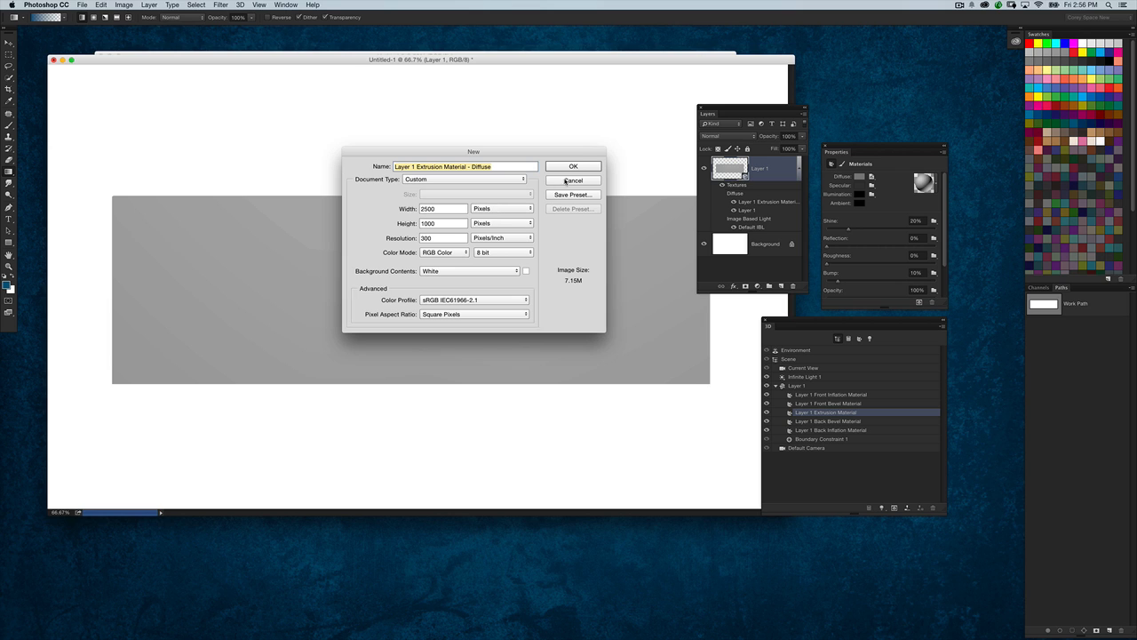
{"action": "key", "text": "Return"}
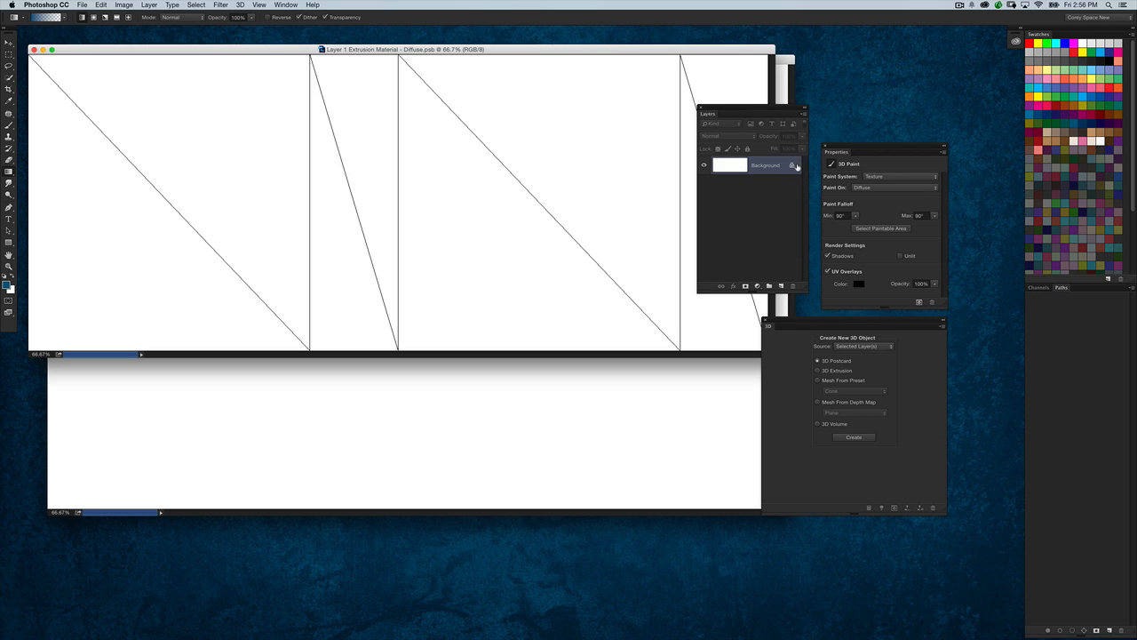
- Paste the underwater panorama into the new diffuse texture, and save and close the texture document
{"action": "left_click_drag", "start_coordinate": [749, 111], "coordinate": [754, 431]}
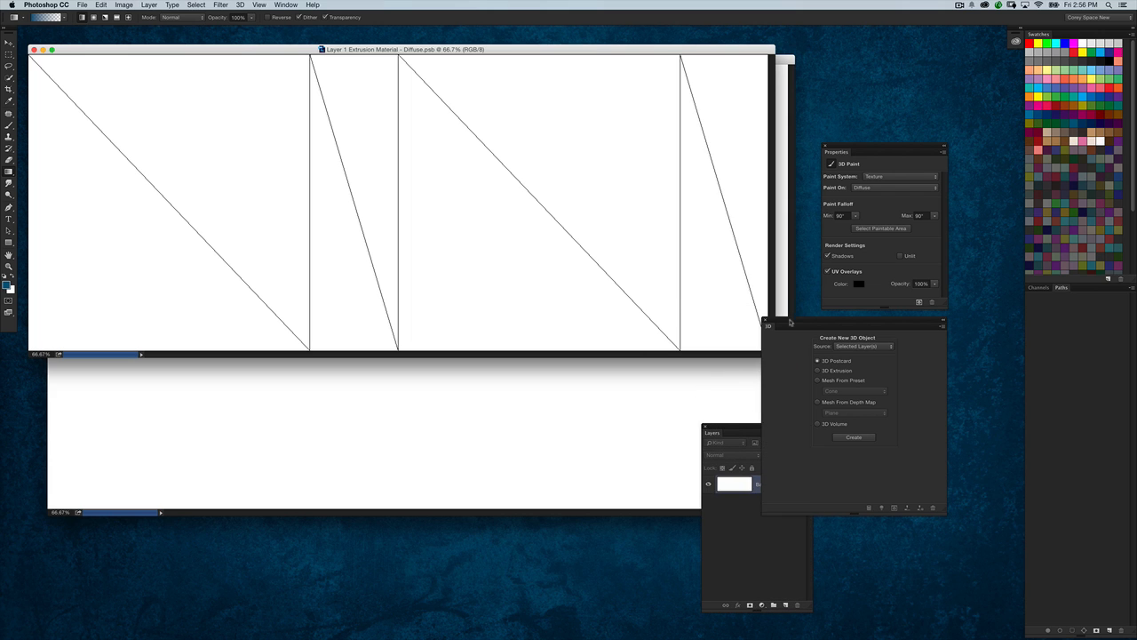
{"action": "left_click_drag", "start_coordinate": [781, 325], "coordinate": [864, 373]}
{"action": "key", "text": "super+v"}
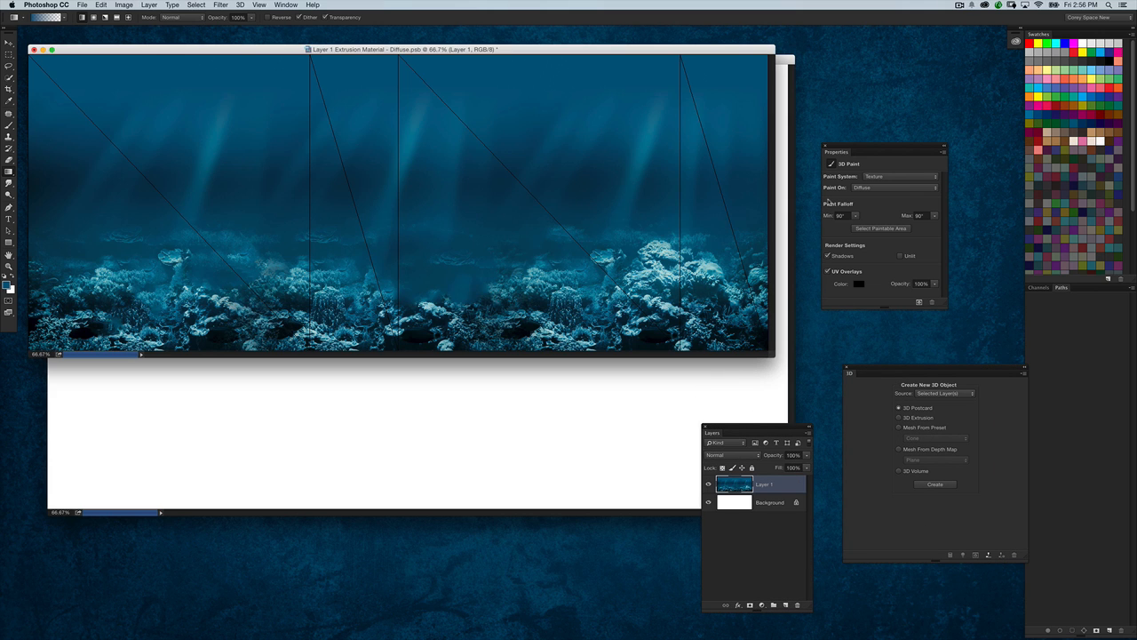
{"action": "key", "text": "super+w"}
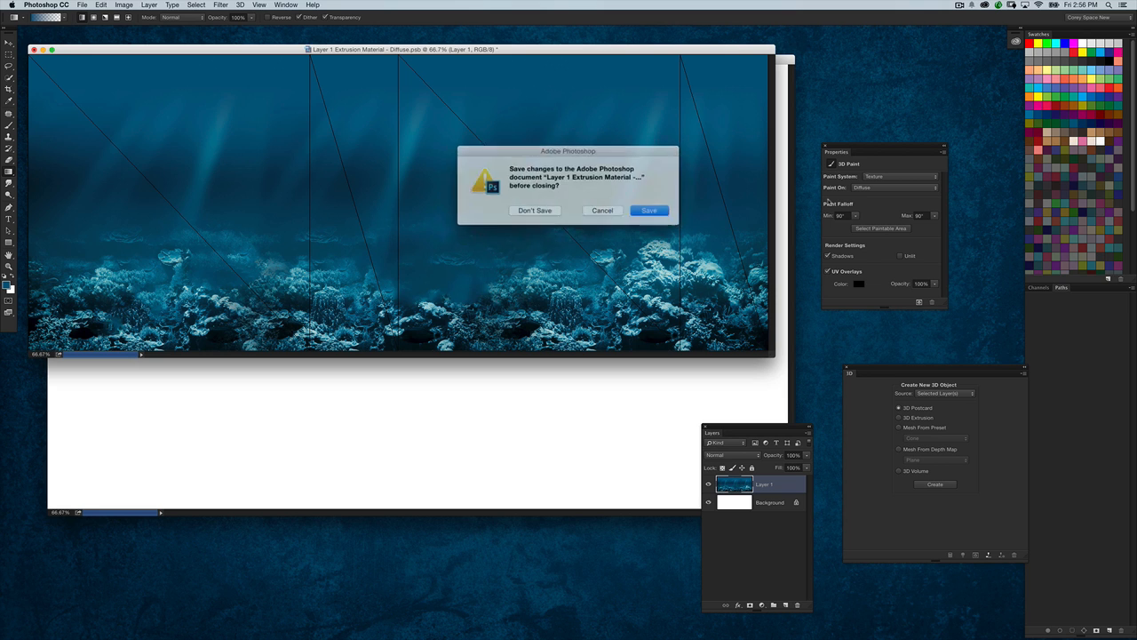
{"action": "key", "text": "Return"}
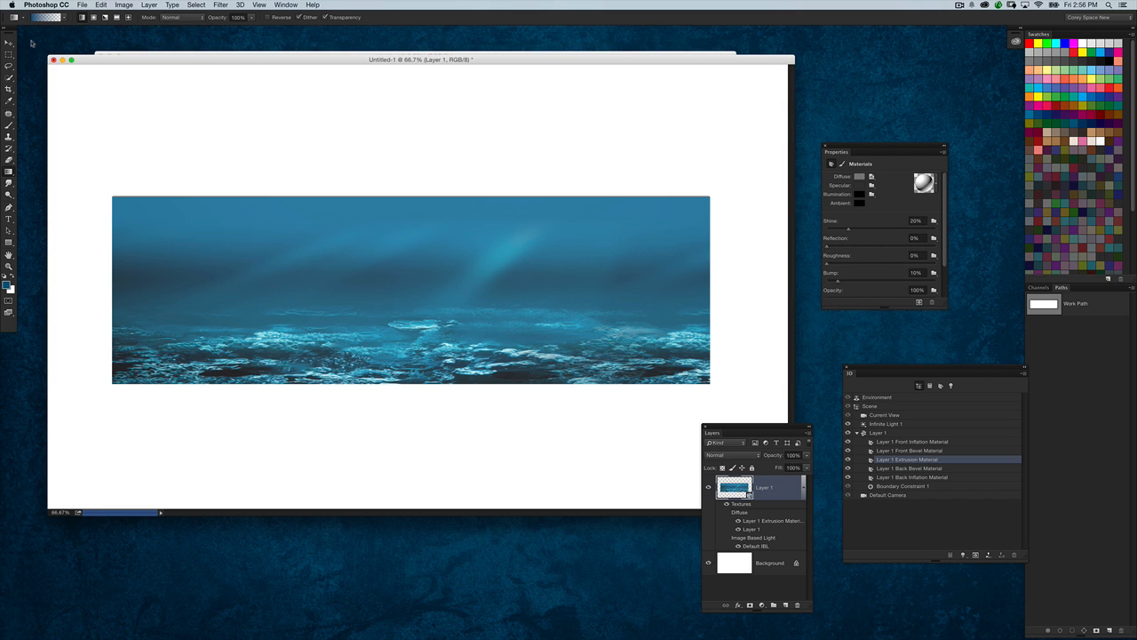
- Orbit around the box to inspect the texture on its sides, and return to the Default Camera view
{"action": "key", "text": "v"}
{"action": "left_click_drag", "start_coordinate": [660, 147], "coordinate": [551, 281]}
{"action": "left_click_drag", "start_coordinate": [744, 281], "coordinate": [126, 70]}
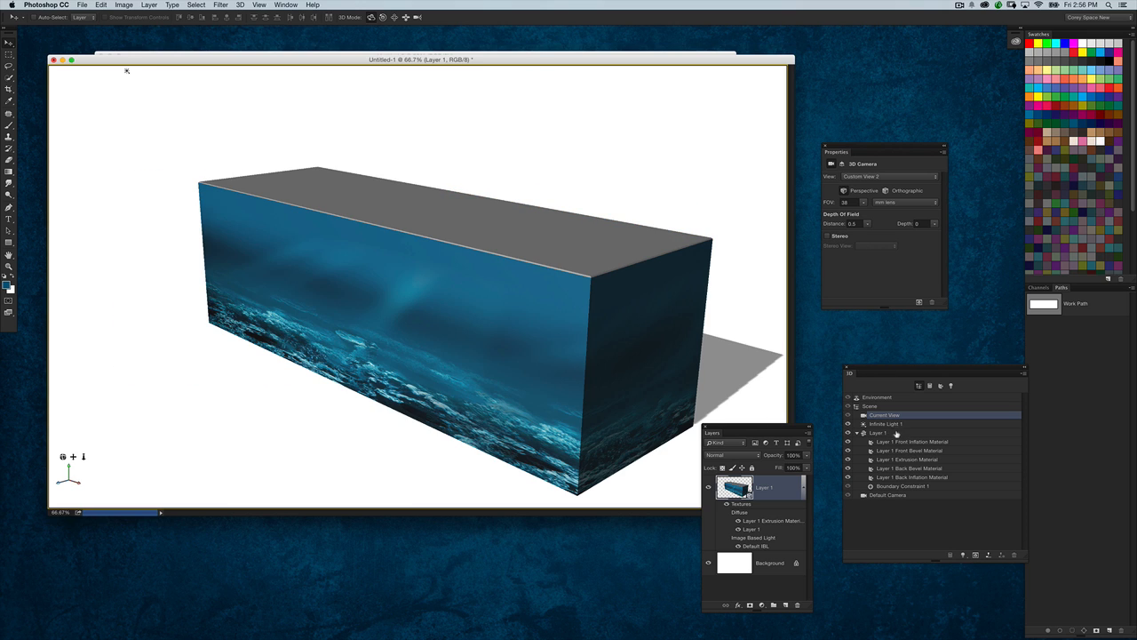
{"action": "left_click", "coordinate": [892, 498]}
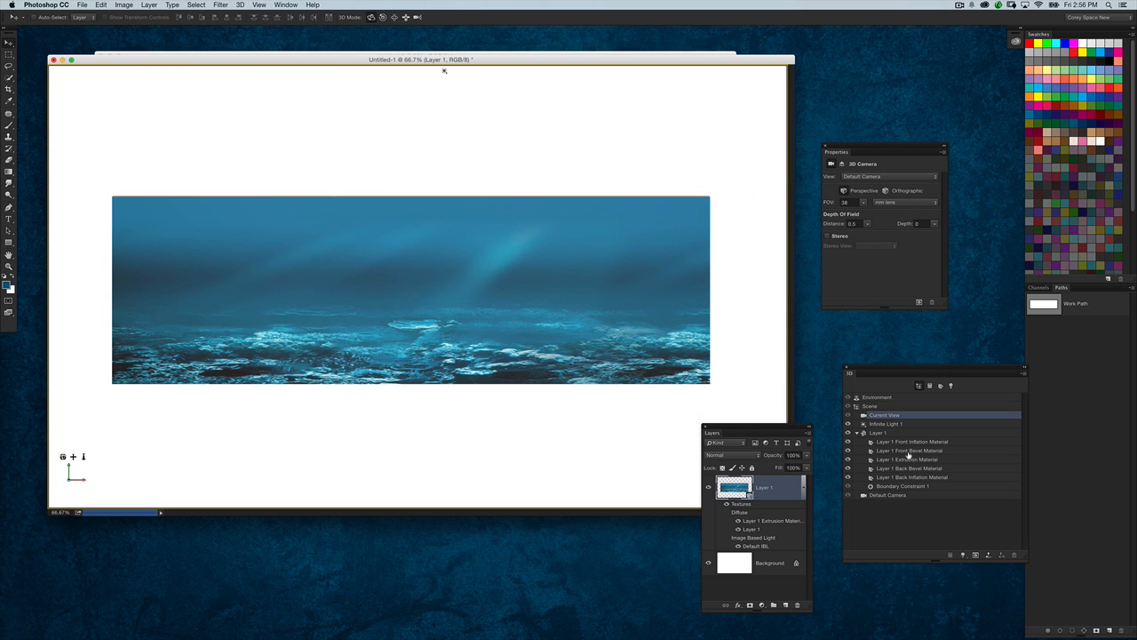
- Set the U/X scale of the extrusion material's diffuse texture to 50% in its UV properties
{"action": "left_click", "coordinate": [904, 461]}
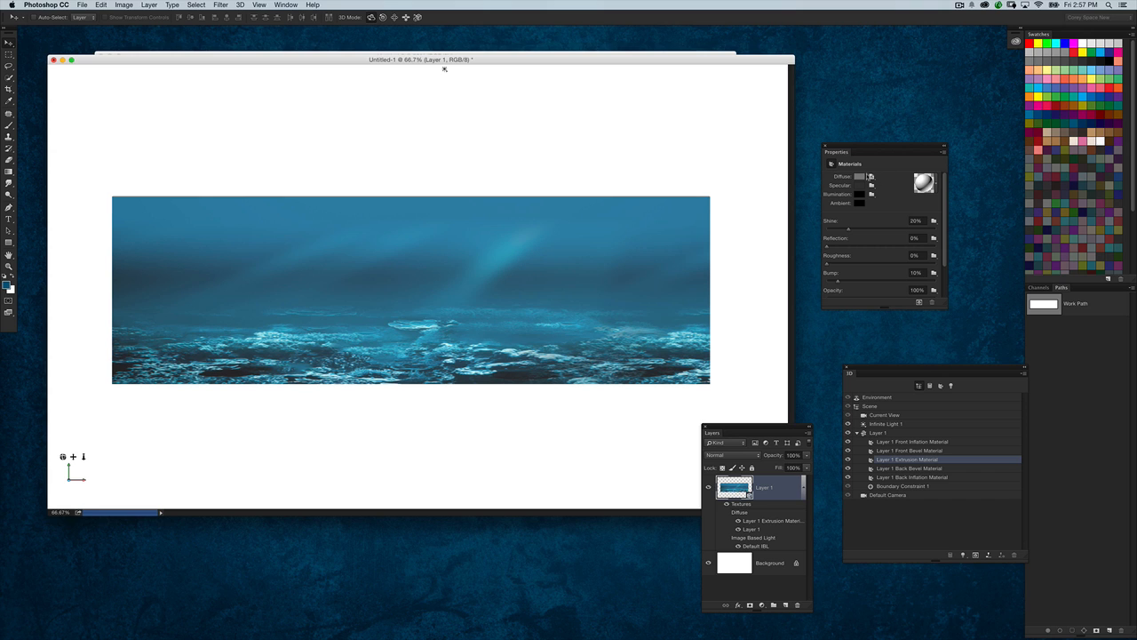
{"action": "left_click", "coordinate": [871, 176]}
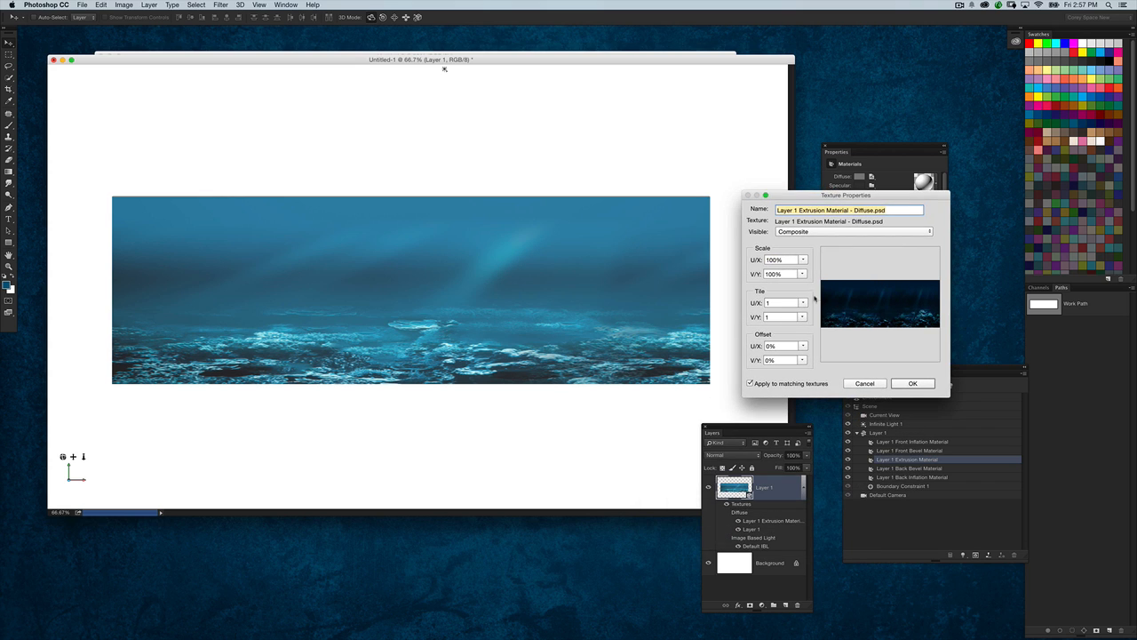
{"action": "left_click", "coordinate": [781, 260]}
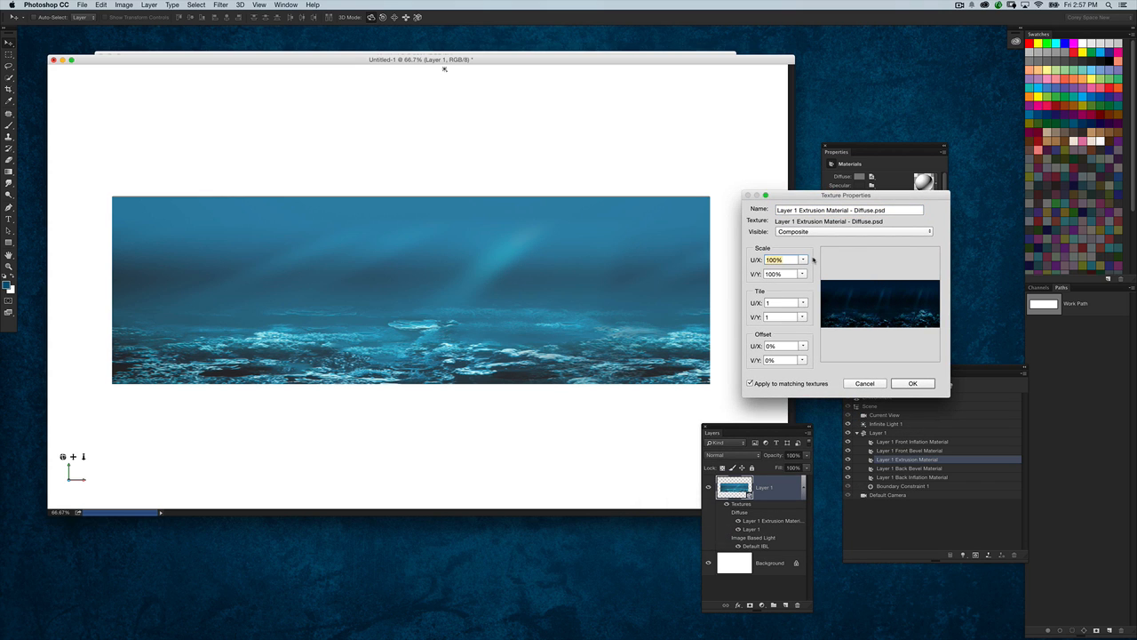
{"action": "type", "text": "50"}
{"action": "key", "text": "Return"}
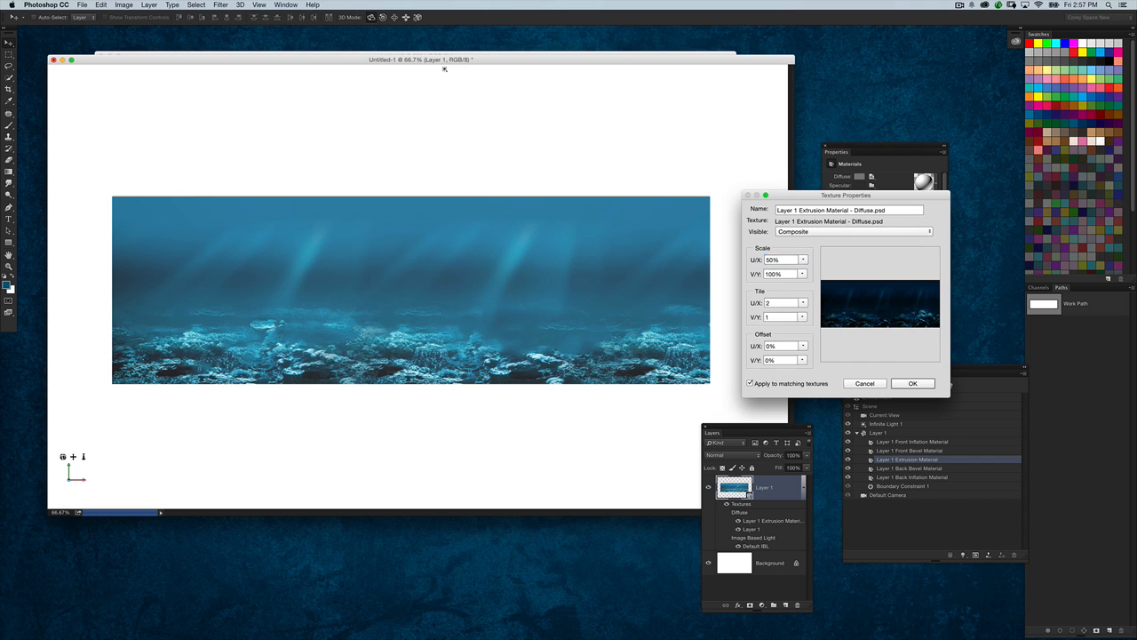
- Reduce the U/X scale of the extrusion material's diffuse texture to 40%
{"action": "left_click", "coordinate": [872, 176]}
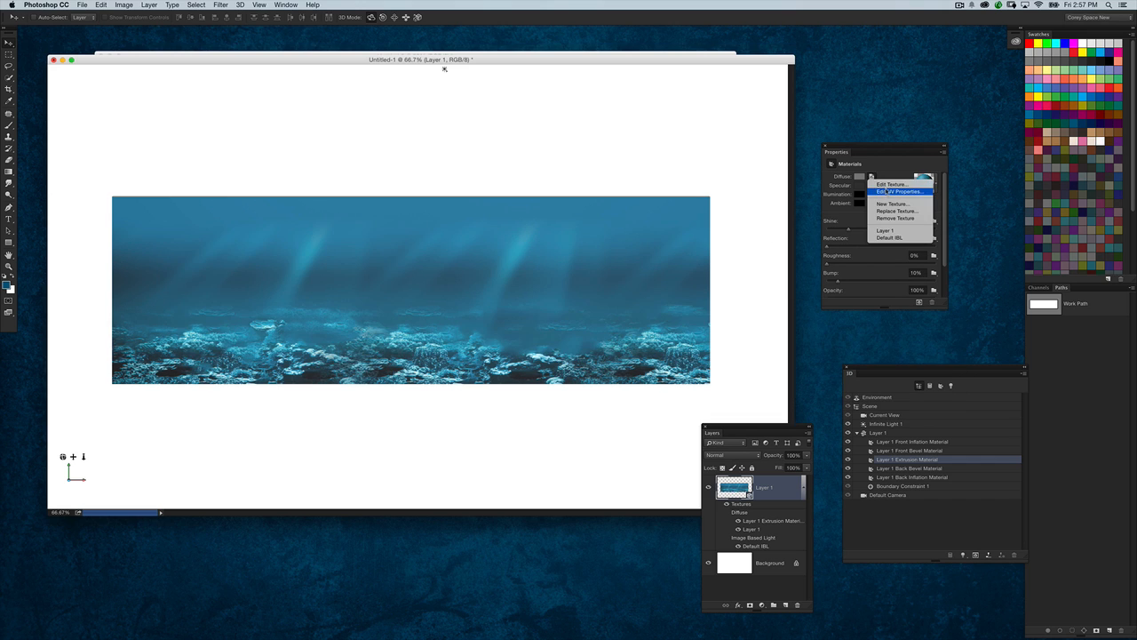
{"action": "left_click", "coordinate": [888, 192]}
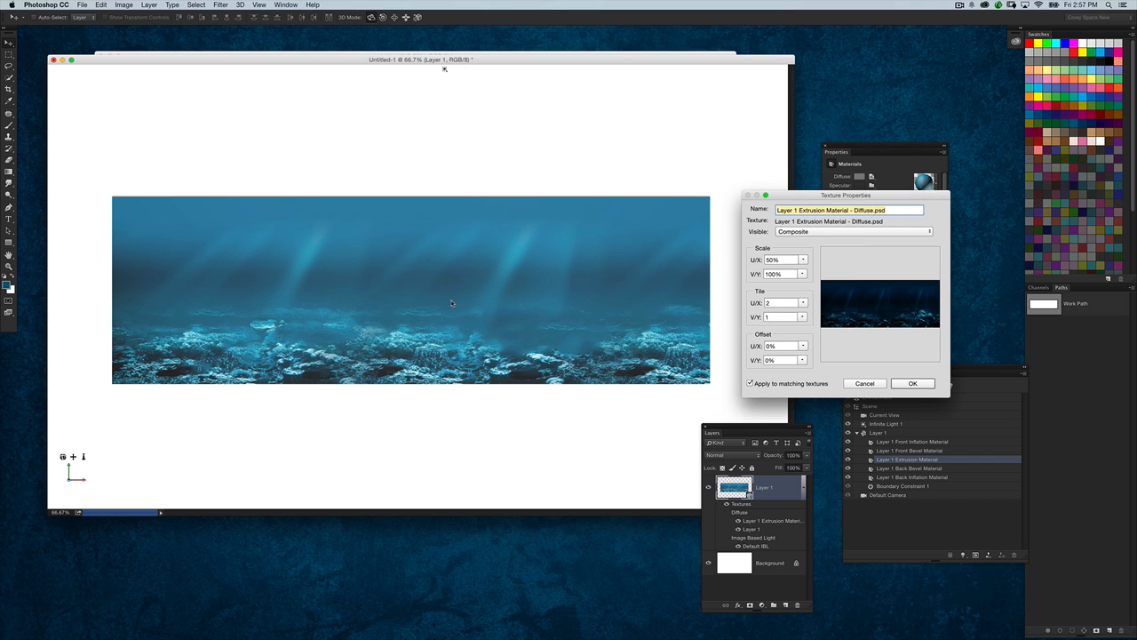
{"action": "mouse_move", "coordinate": [758, 260]}
{"action": "left_mouse_down"}
{"action": "mouse_move", "coordinate": [702, 264]}
{"action": "mouse_move", "coordinate": [770, 260]}
{"action": "left_mouse_up"}
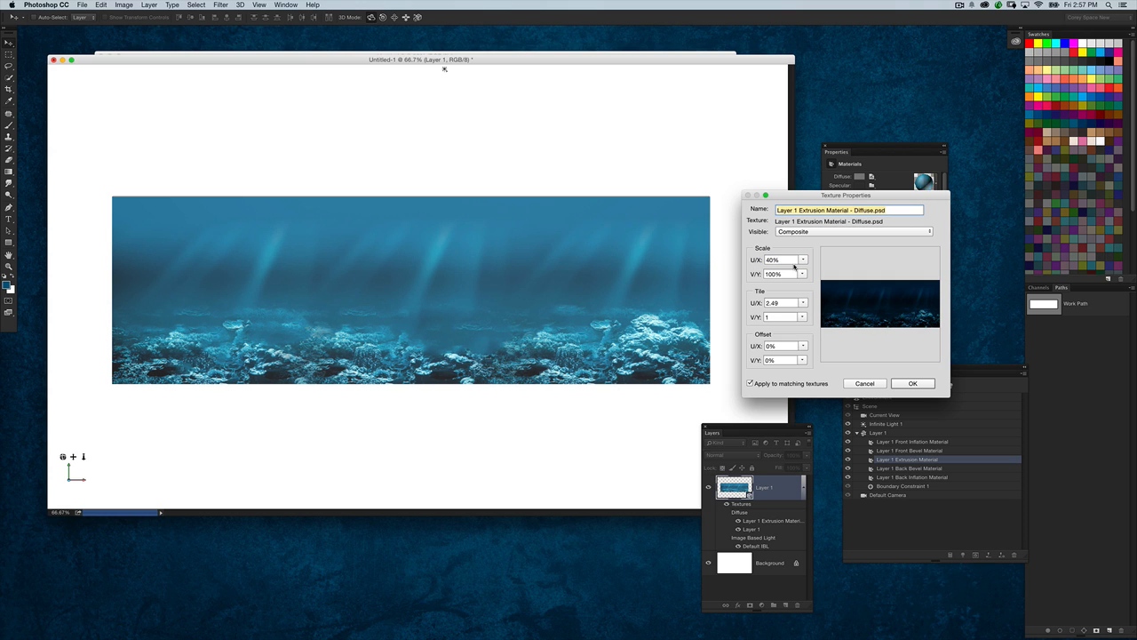
{"action": "left_click", "coordinate": [913, 383]}
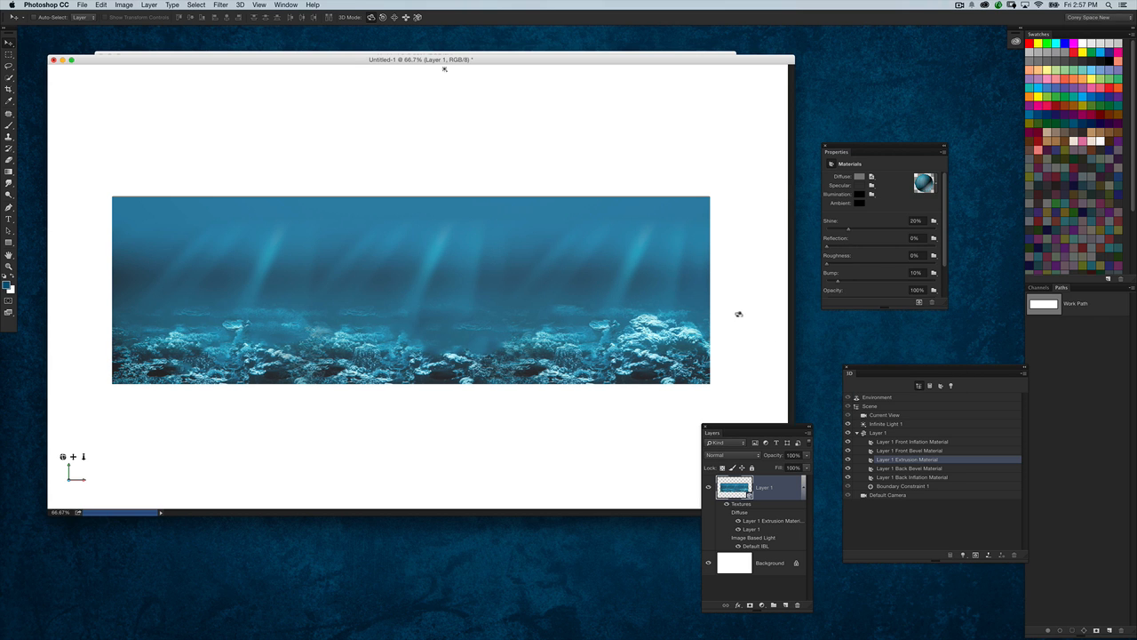
- Orbit to the box's far side to examine the texture's seam, and restore the front view
{"action": "left_click_drag", "start_coordinate": [738, 312], "coordinate": [417, 316]}
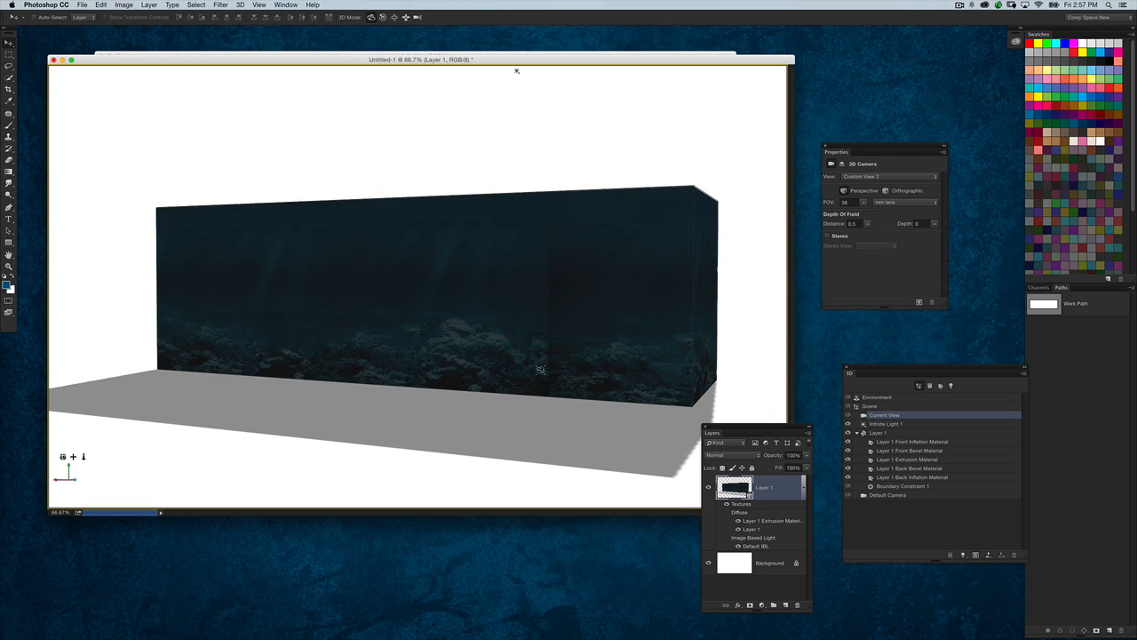
{"action": "left_click_drag", "start_coordinate": [540, 369], "coordinate": [804, 430]}
{"action": "mouse_move", "coordinate": [468, 70]}
{"action": "left_mouse_down"}
{"action": "mouse_move", "coordinate": [712, 70]}
{"action": "mouse_move", "coordinate": [251, 69]}
{"action": "mouse_move", "coordinate": [484, 71]}
{"action": "mouse_move", "coordinate": [427, 69]}
{"action": "mouse_move", "coordinate": [470, 69]}
{"action": "left_mouse_up"}
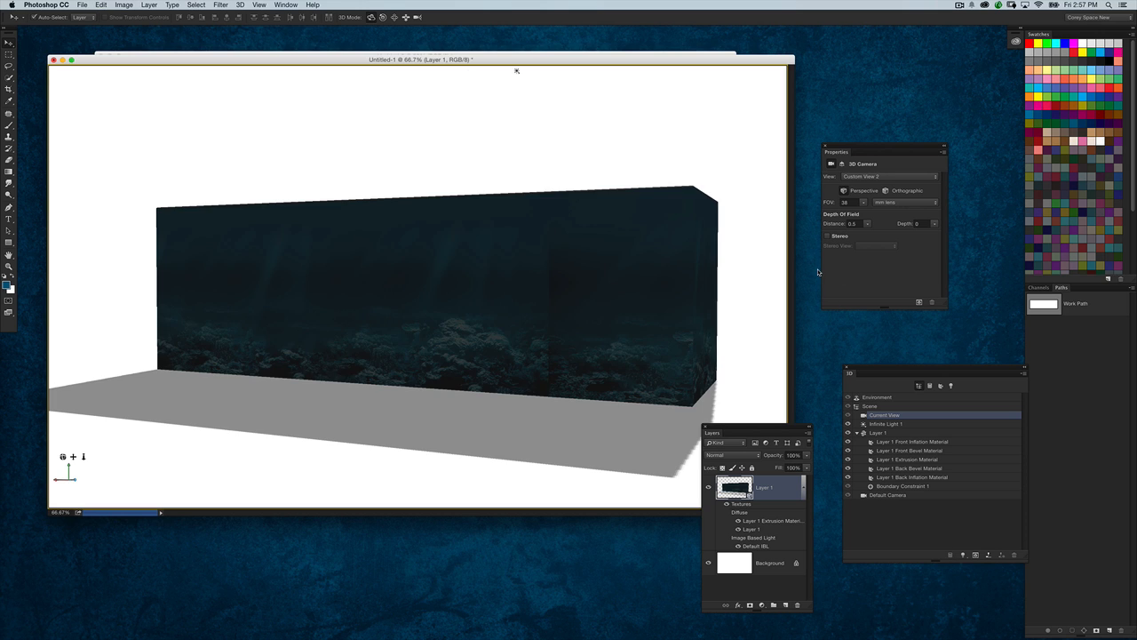
{"action": "key", "text": "super+z"}
- Open the diffuse texture of Layer 1 Extrusion Material for editing, moving the layers panel clear of the image
{"action": "left_click_drag", "start_coordinate": [772, 429], "coordinate": [709, 337]}
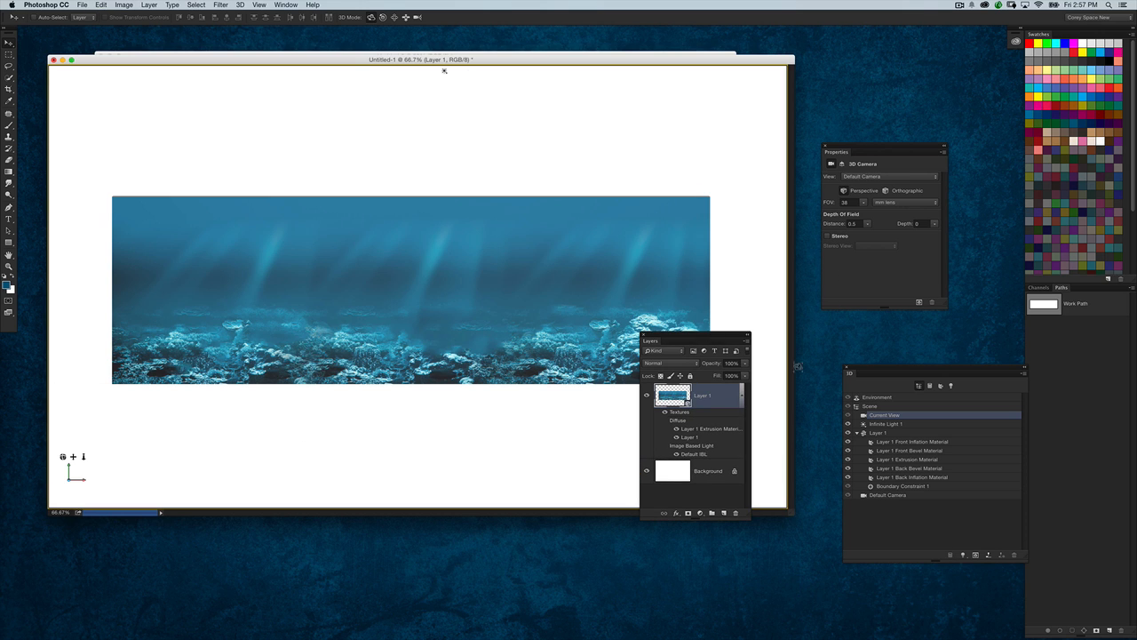
{"action": "left_click", "coordinate": [920, 452]}
{"action": "left_click", "coordinate": [924, 459]}
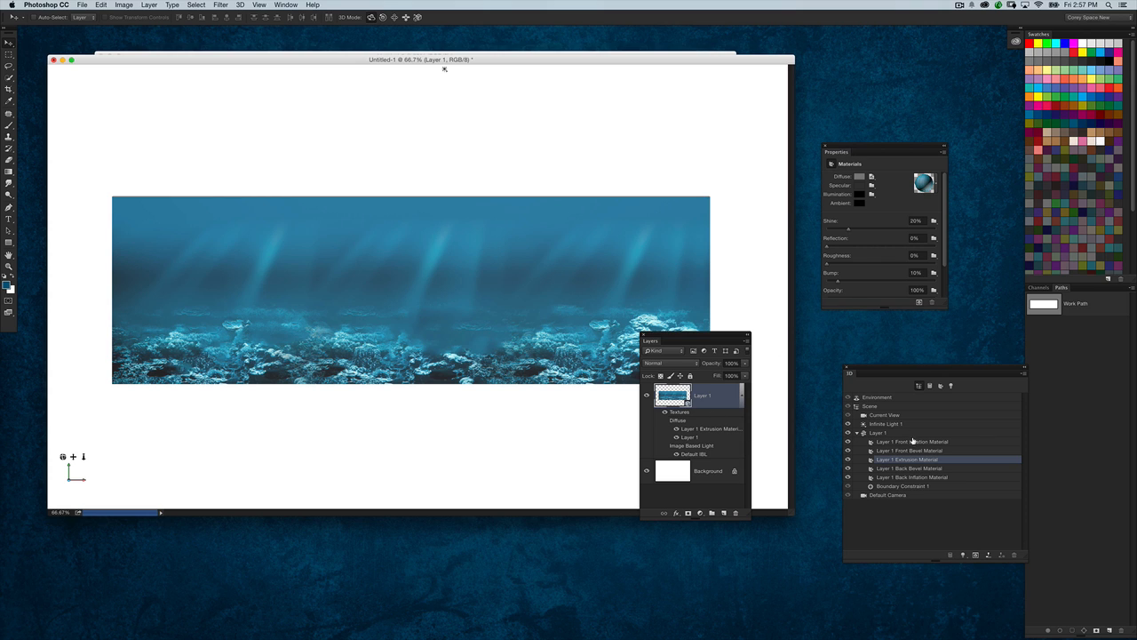
{"action": "left_click", "coordinate": [872, 177]}
{"action": "left_click", "coordinate": [889, 185]}
{"action": "left_click_drag", "start_coordinate": [704, 340], "coordinate": [677, 499]}
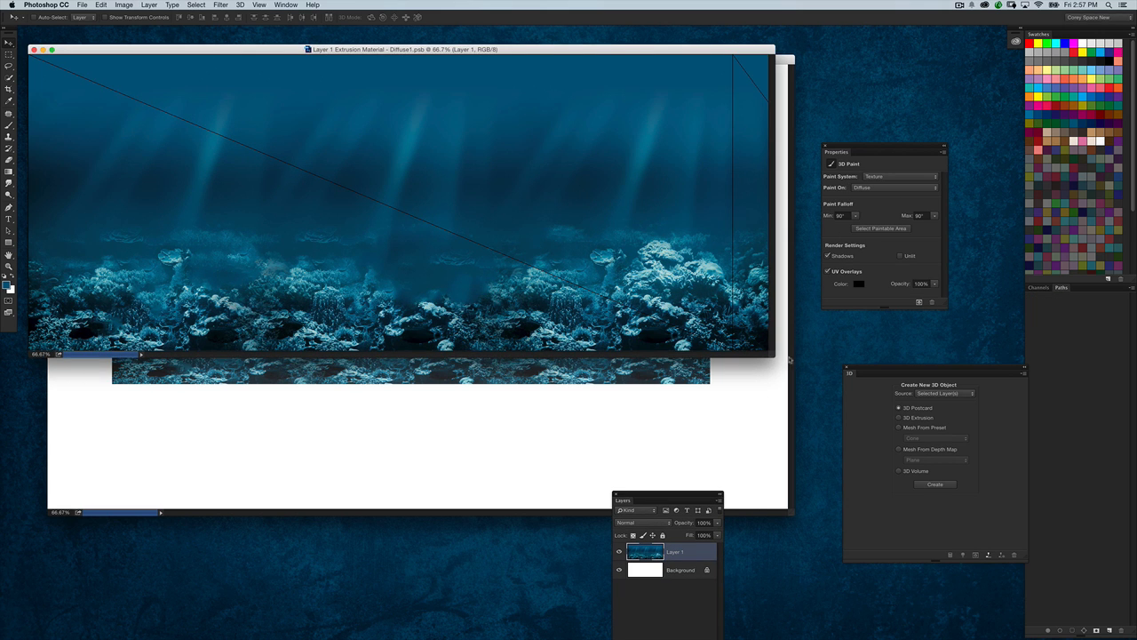
- Enlarge the texture window and offset the panorama horizontally by 3611 pixels right with Wrap Around, moving its seam into the image
{"action": "left_click_drag", "start_coordinate": [773, 361], "coordinate": [862, 417]}
{"action": "left_click", "coordinate": [240, 5]}
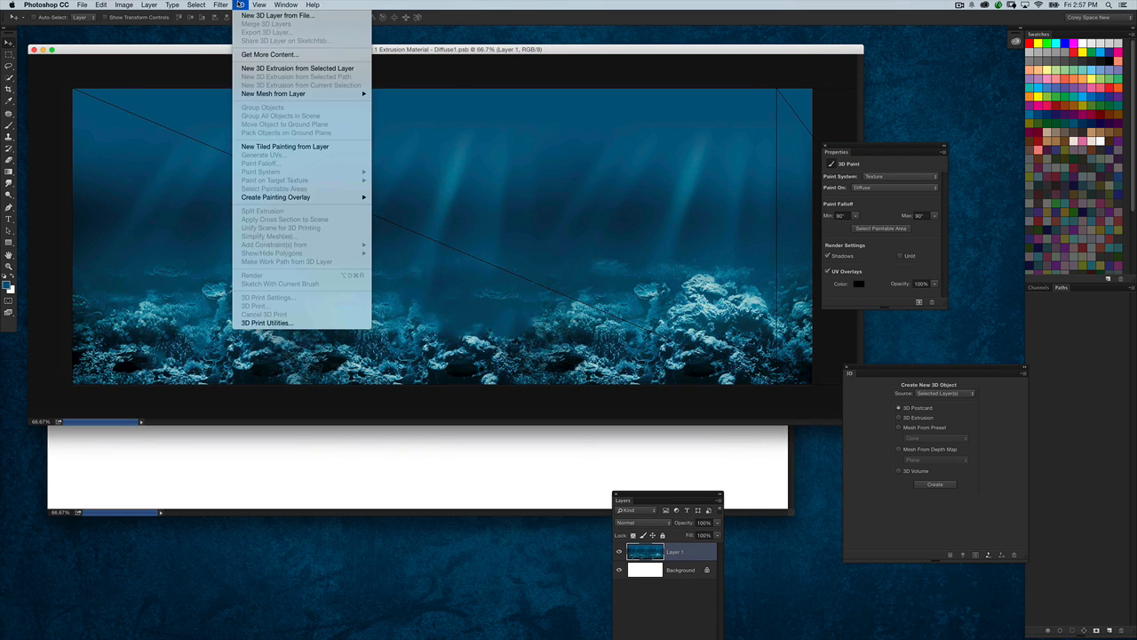
{"action": "mouse_move", "coordinate": [220, 5]}
{"action": "mouse_move", "coordinate": [237, 221]}
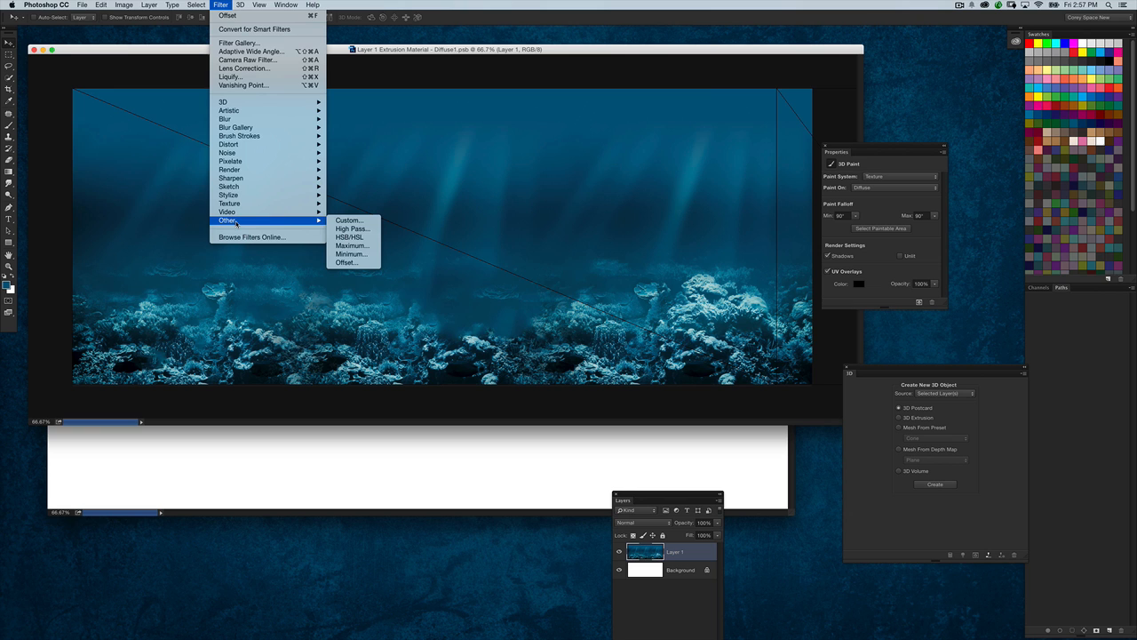
{"action": "left_click", "coordinate": [346, 262]}
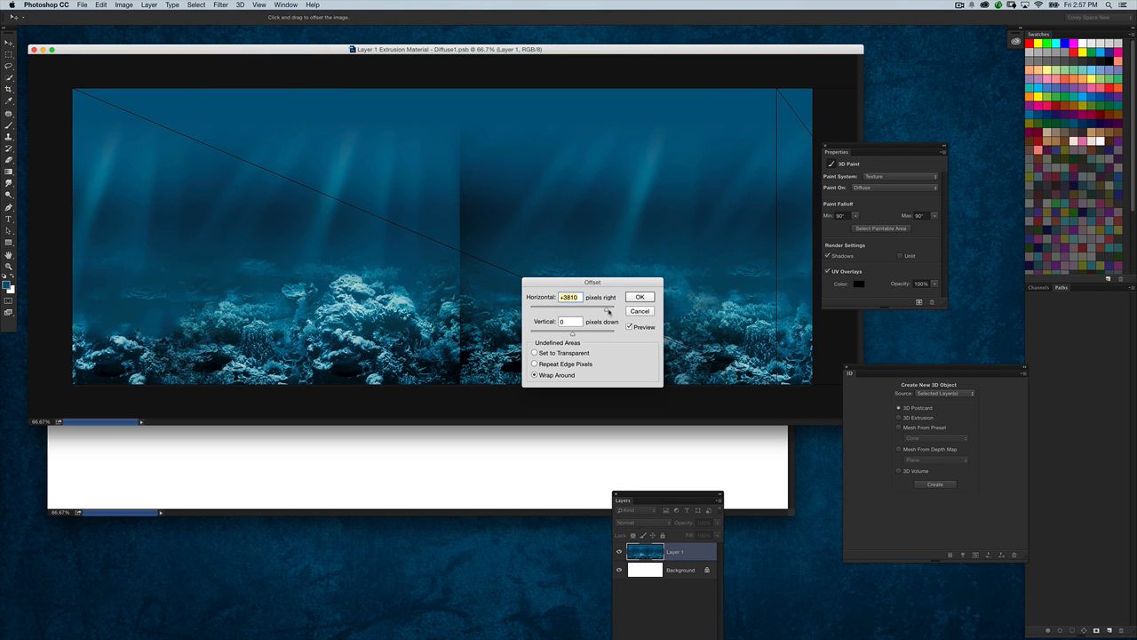
{"action": "left_click_drag", "start_coordinate": [582, 285], "coordinate": [705, 335]}
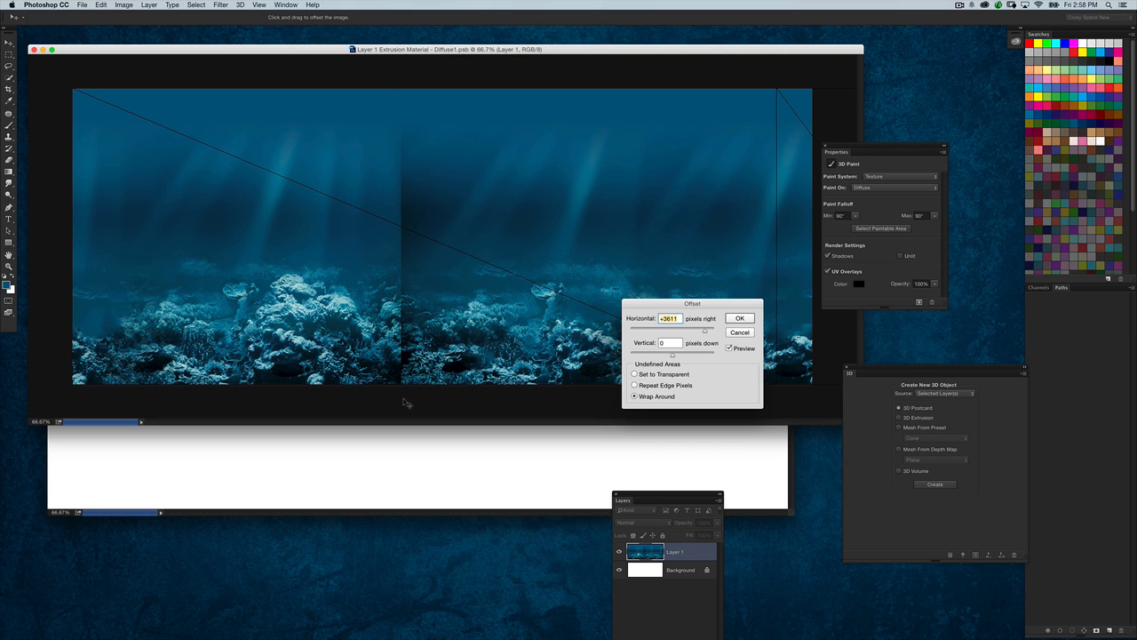
{"action": "left_click", "coordinate": [746, 320]}
- Lasso a full-height strip around the vertical seam, fill it with Content-Aware in Normal mode at 100% opacity, and deselect
{"action": "left_click", "coordinate": [9, 66]}
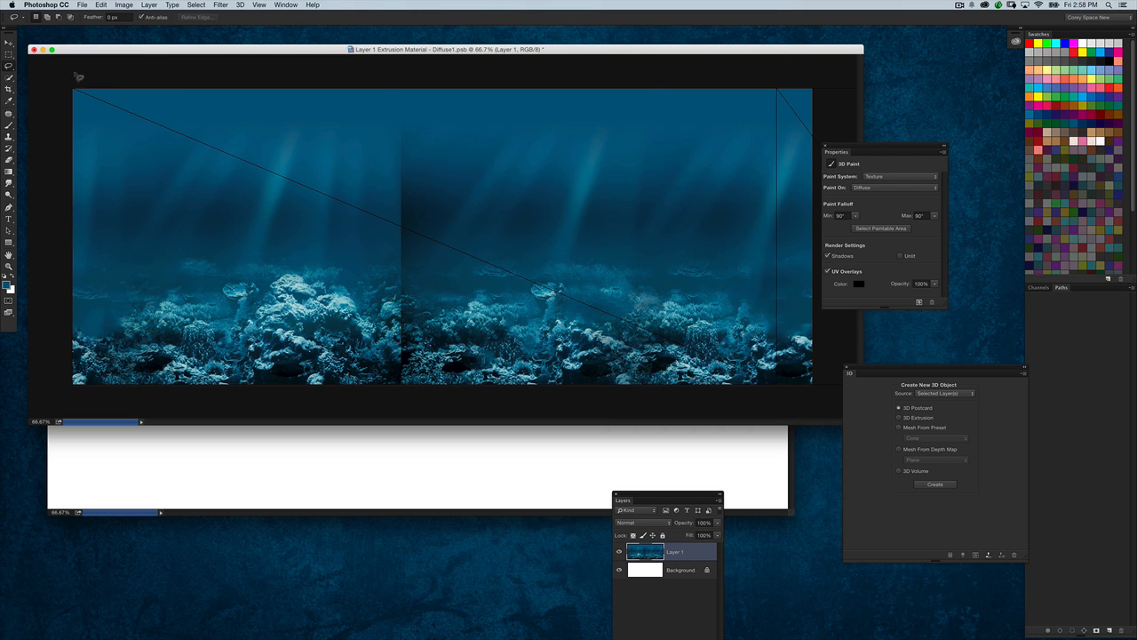
{"action": "mouse_move", "coordinate": [407, 96]}
{"action": "left_mouse_down"}
{"action": "mouse_move", "coordinate": [379, 220]}
{"action": "mouse_move", "coordinate": [387, 400]}
{"action": "mouse_move", "coordinate": [433, 410]}
{"action": "mouse_move", "coordinate": [477, 270]}
{"action": "mouse_move", "coordinate": [447, 139]}
{"action": "mouse_move", "coordinate": [415, 85]}
{"action": "mouse_move", "coordinate": [378, 235]}
{"action": "mouse_move", "coordinate": [371, 395]}
{"action": "mouse_move", "coordinate": [442, 400]}
{"action": "mouse_move", "coordinate": [448, 177]}
{"action": "mouse_move", "coordinate": [433, 87]}
{"action": "left_mouse_up"}
{"action": "left_click", "coordinate": [632, 207]}
{"action": "key", "text": "shift+BackSpace"}
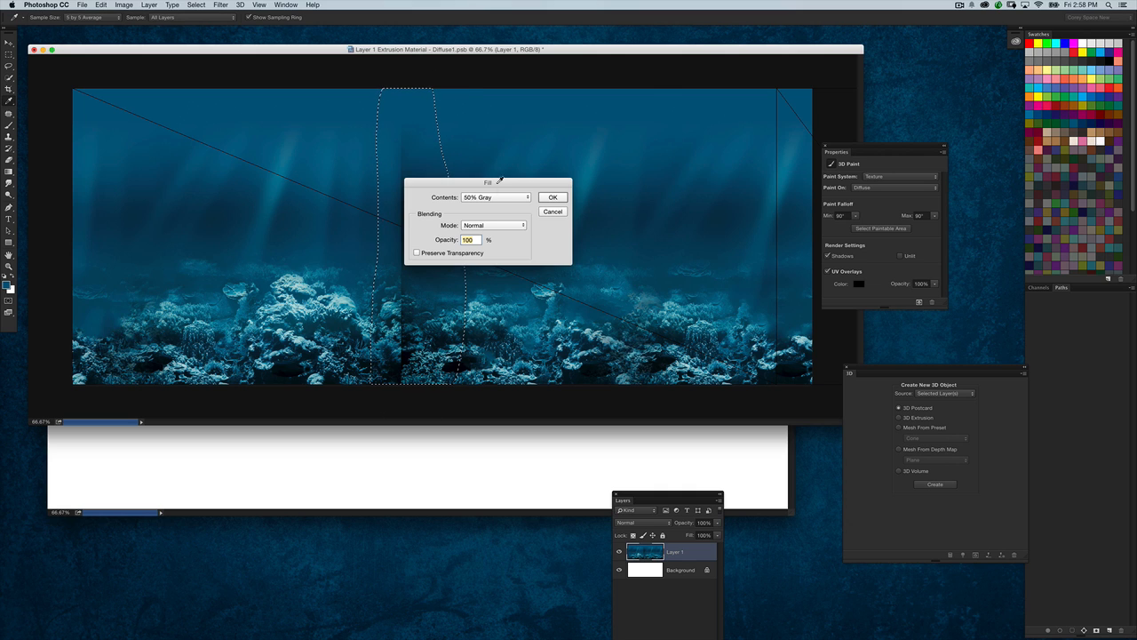
{"action": "left_click", "coordinate": [495, 198]}
{"action": "left_click", "coordinate": [492, 161]}
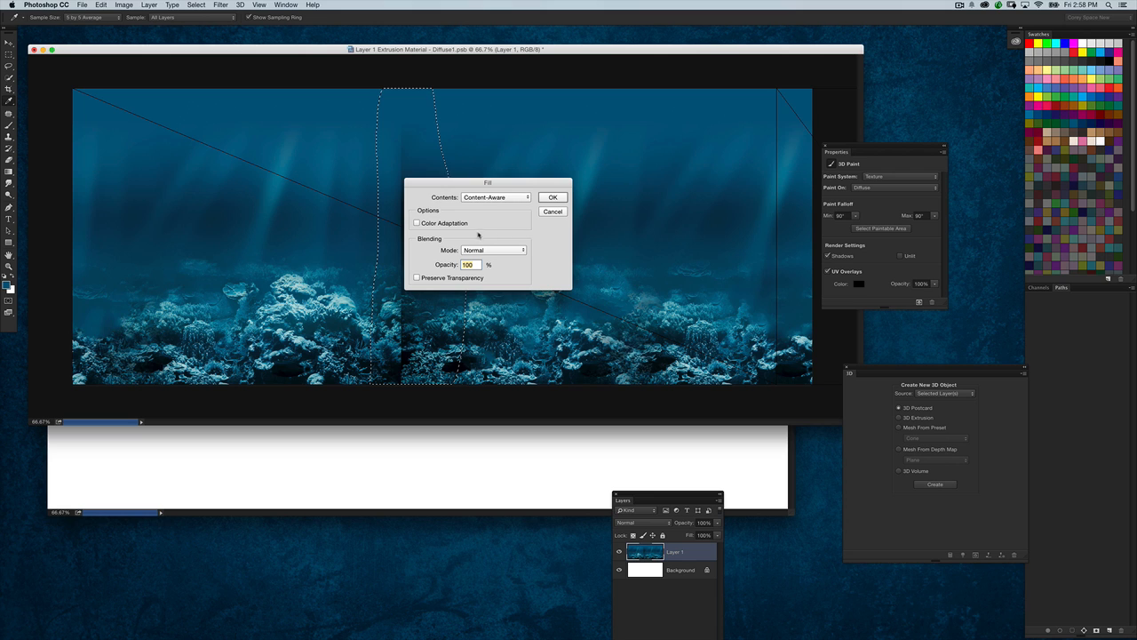
{"action": "left_click", "coordinate": [550, 197]}
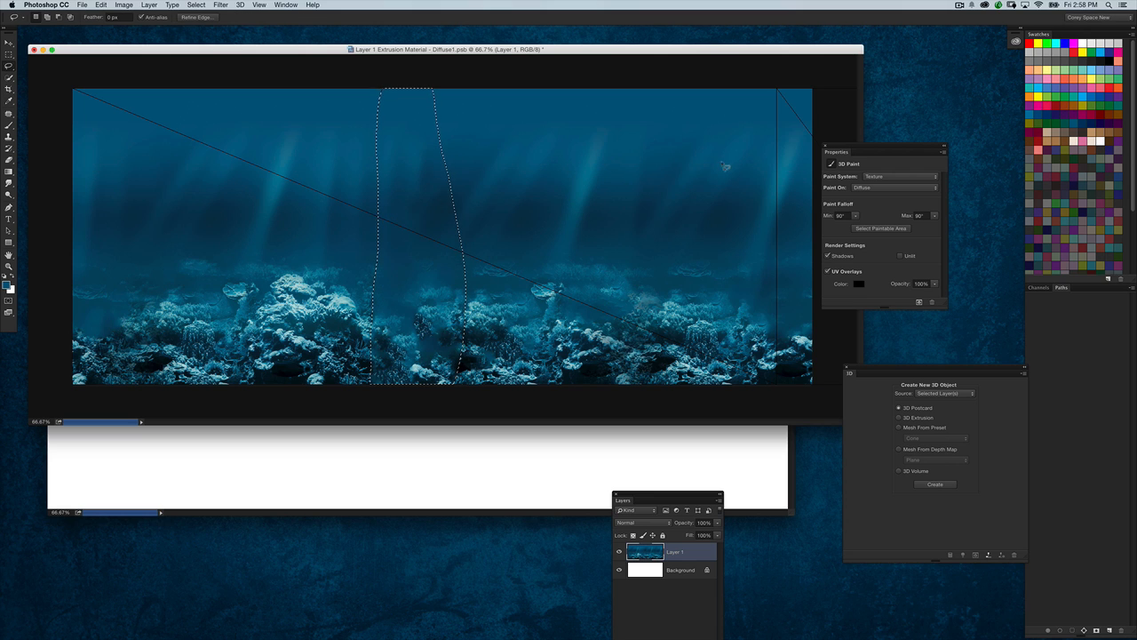
{"action": "key", "text": "super+d"}
- Retouch the coral around the filled seam with the Patch tool in Content-Aware mode, undoing unwanted patches
{"action": "mouse_move", "coordinate": [8, 115]}
{"action": "left_mouse_down"}
{"action": "mouse_move", "coordinate": [40, 116]}
{"action": "mouse_move", "coordinate": [45, 129]}
{"action": "left_mouse_up"}
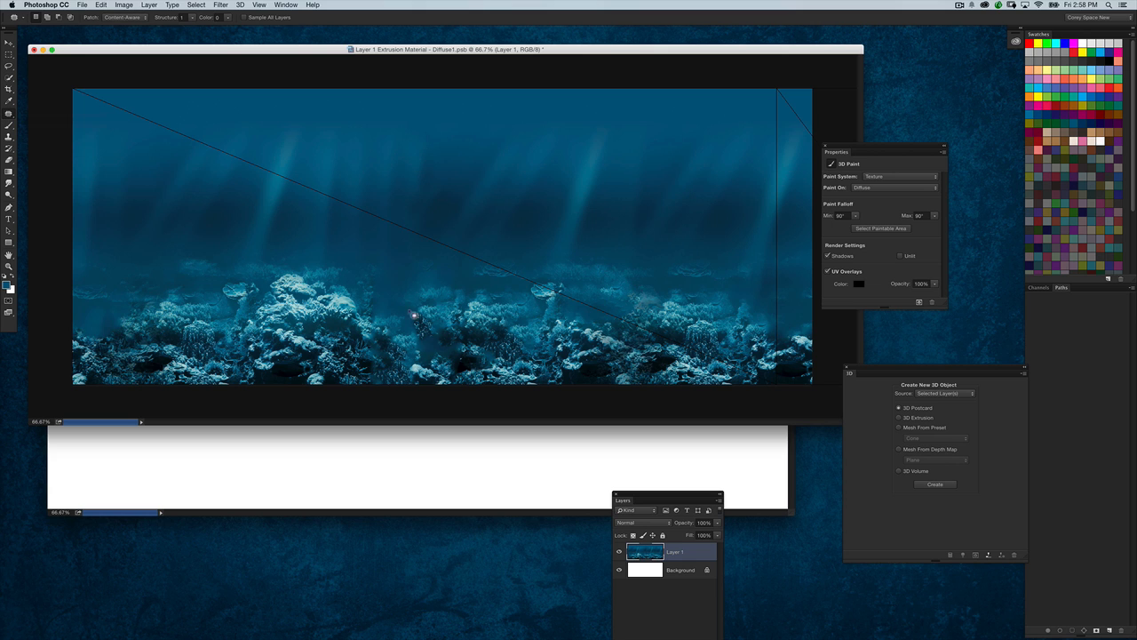
{"action": "mouse_move", "coordinate": [360, 311]}
{"action": "left_mouse_down"}
{"action": "mouse_move", "coordinate": [408, 351]}
{"action": "mouse_move", "coordinate": [377, 316]}
{"action": "mouse_move", "coordinate": [469, 355]}
{"action": "left_mouse_up"}
{"action": "key", "text": "super+d"}
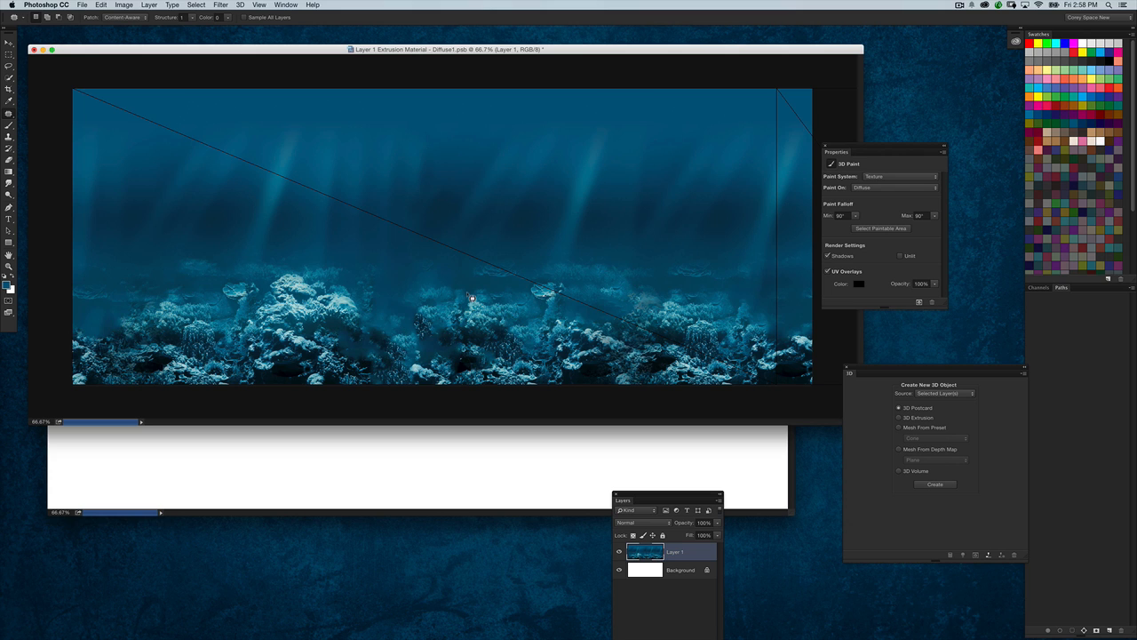
{"action": "key", "text": "super+z"}
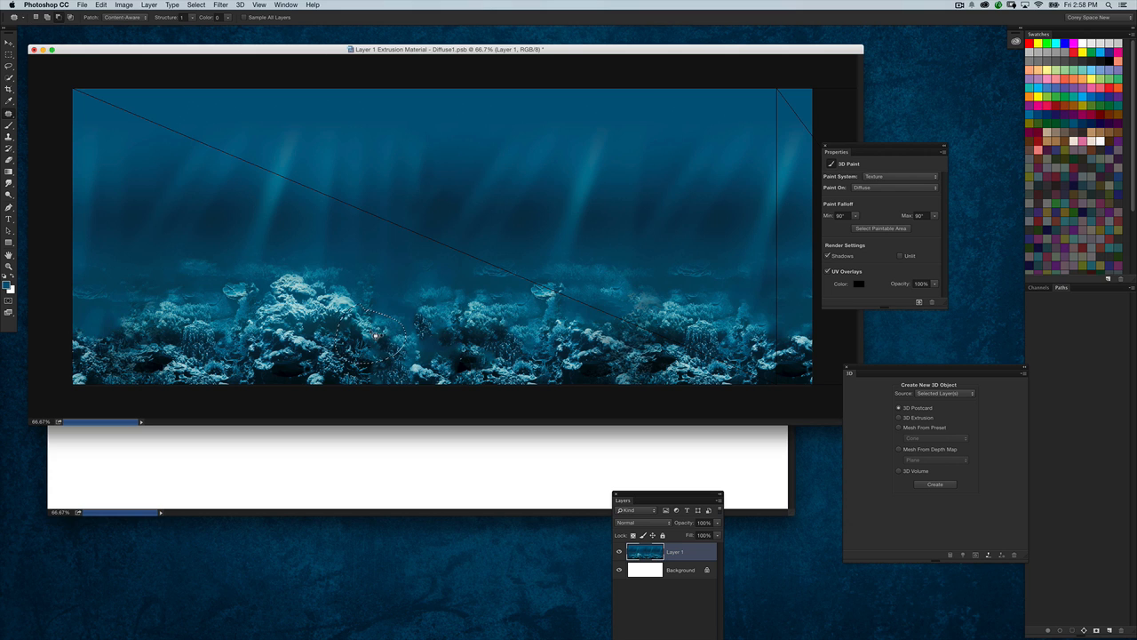
{"action": "left_click_drag", "start_coordinate": [376, 335], "coordinate": [328, 300]}
{"action": "key", "text": "super+d"}
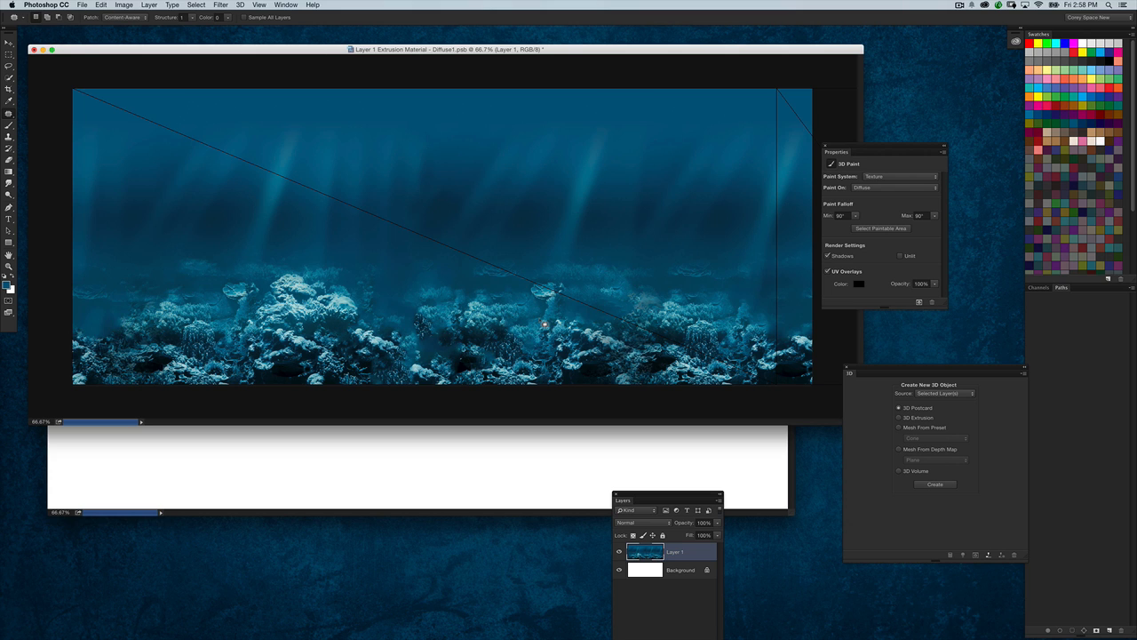
{"action": "mouse_move", "coordinate": [545, 324]}
{"action": "left_mouse_down"}
{"action": "mouse_move", "coordinate": [589, 335]}
{"action": "mouse_move", "coordinate": [580, 327]}
{"action": "mouse_move", "coordinate": [552, 372]}
{"action": "mouse_move", "coordinate": [617, 347]}
{"action": "mouse_move", "coordinate": [552, 352]}
{"action": "left_mouse_up"}
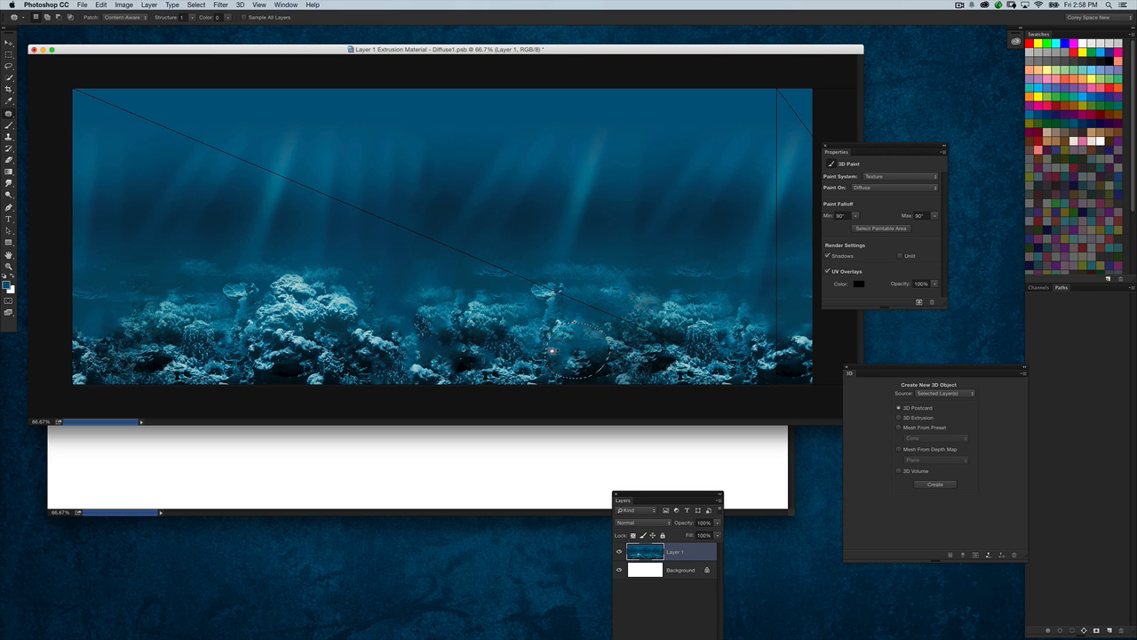
{"action": "key", "text": "super+z"}
{"action": "mouse_move", "coordinate": [420, 310]}
{"action": "left_mouse_down"}
{"action": "mouse_move", "coordinate": [444, 338]}
{"action": "mouse_move", "coordinate": [549, 347]}
{"action": "left_mouse_up"}
{"action": "key", "text": "super+d"}
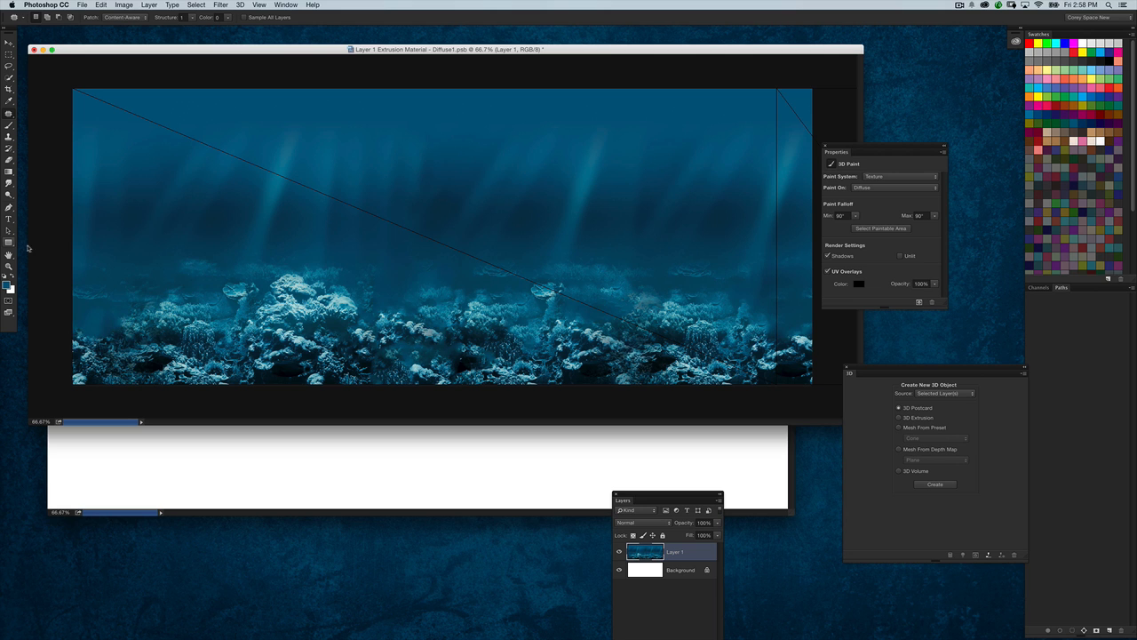
- Save and close the edited extrusion texture, and orbit the 3D box to look down on its blank grey face
{"action": "key", "text": "super+w"}
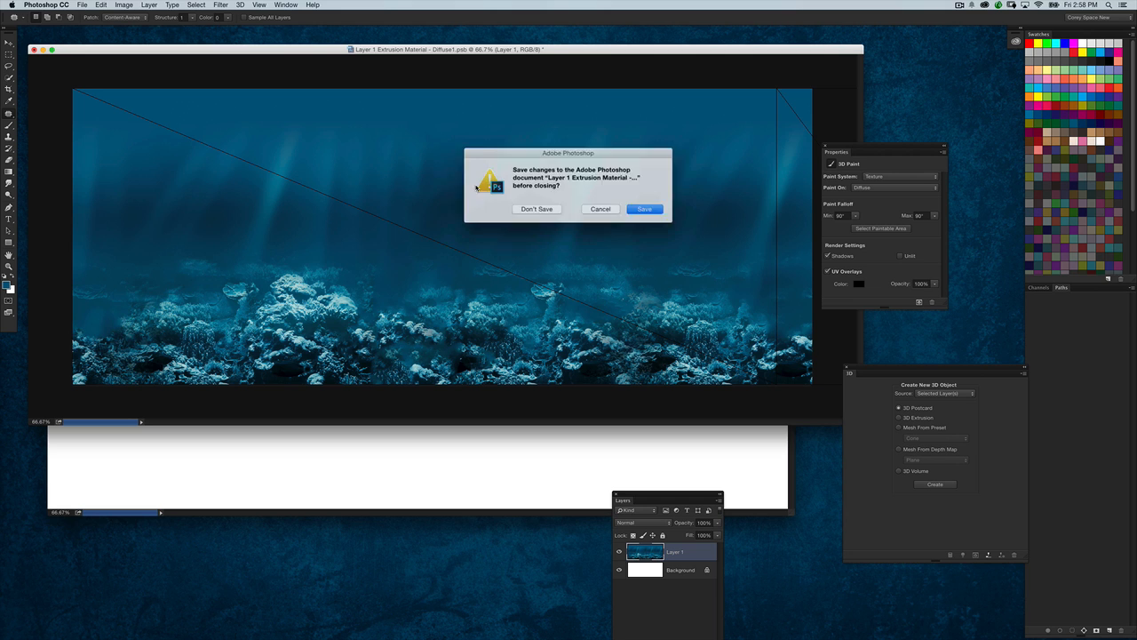
{"action": "key", "text": "Return"}
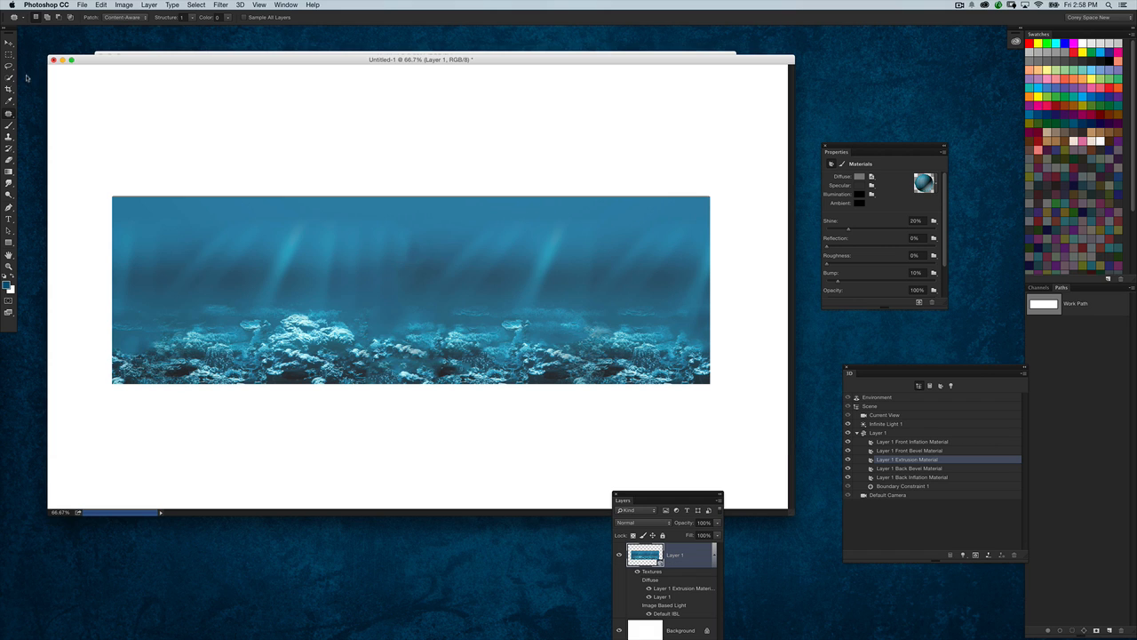
{"action": "left_click", "coordinate": [9, 43]}
{"action": "left_click", "coordinate": [229, 109]}
{"action": "left_click_drag", "start_coordinate": [604, 161], "coordinate": [652, 165]}
{"action": "left_click_drag", "start_coordinate": [582, 162], "coordinate": [602, 228]}
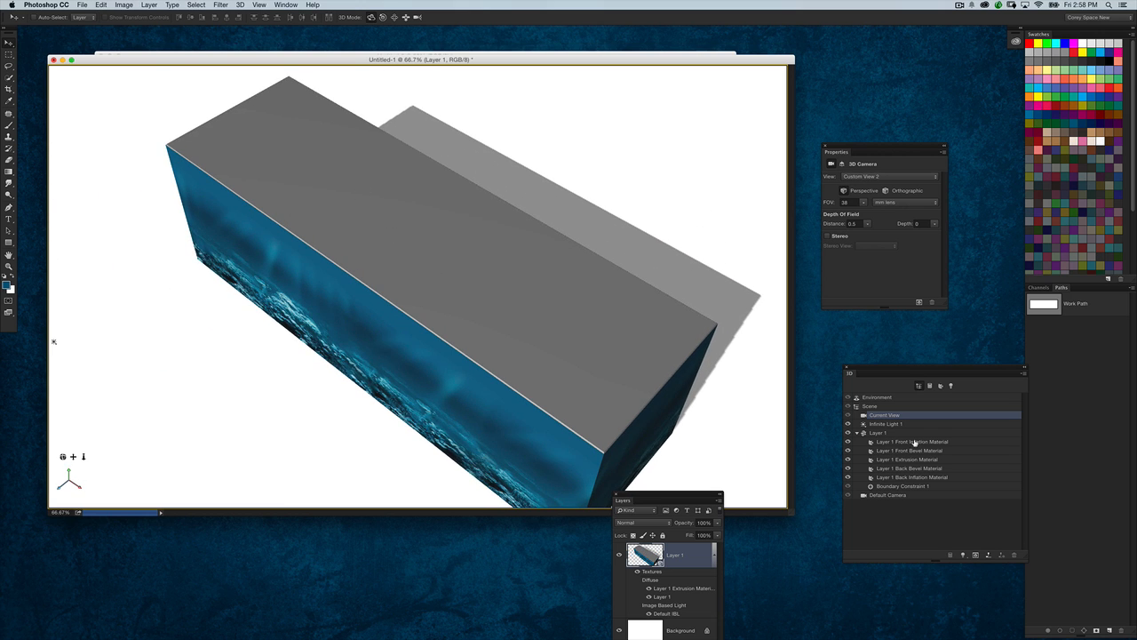
- Open the ocean surface photo Dollarphotoclub_74704079.jpg and copy the entire image
{"action": "left_click", "coordinate": [938, 339]}
{"action": "left_click_drag", "start_coordinate": [1113, 233], "coordinate": [420, 628]}
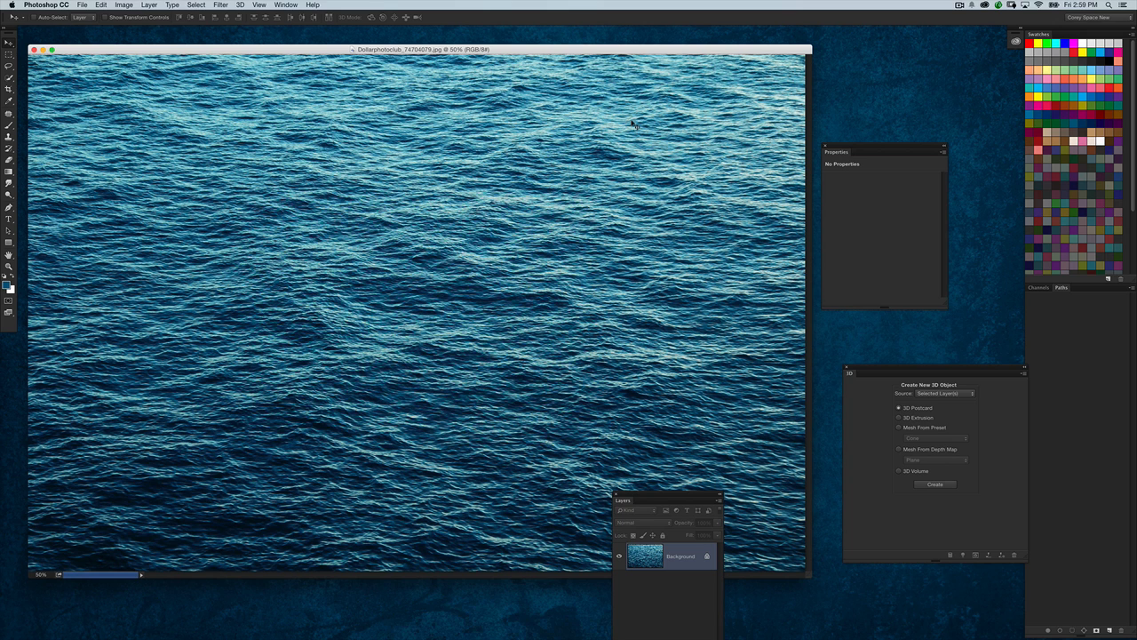
{"action": "key", "text": "super+a"}
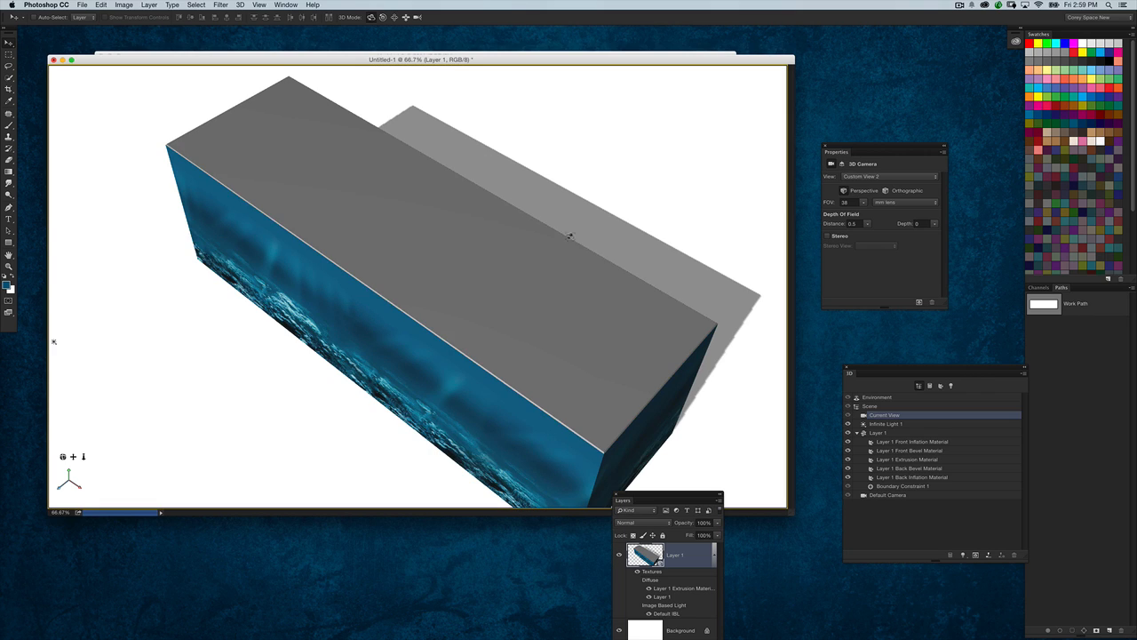
- Open the diffuse texture of Layer 1 Front Inflation Material for editing, moving the layers panel clear of the image
{"action": "left_click", "coordinate": [919, 438]}
{"action": "left_click_drag", "start_coordinate": [711, 495], "coordinate": [750, 332]}
{"action": "left_click", "coordinate": [871, 176]}
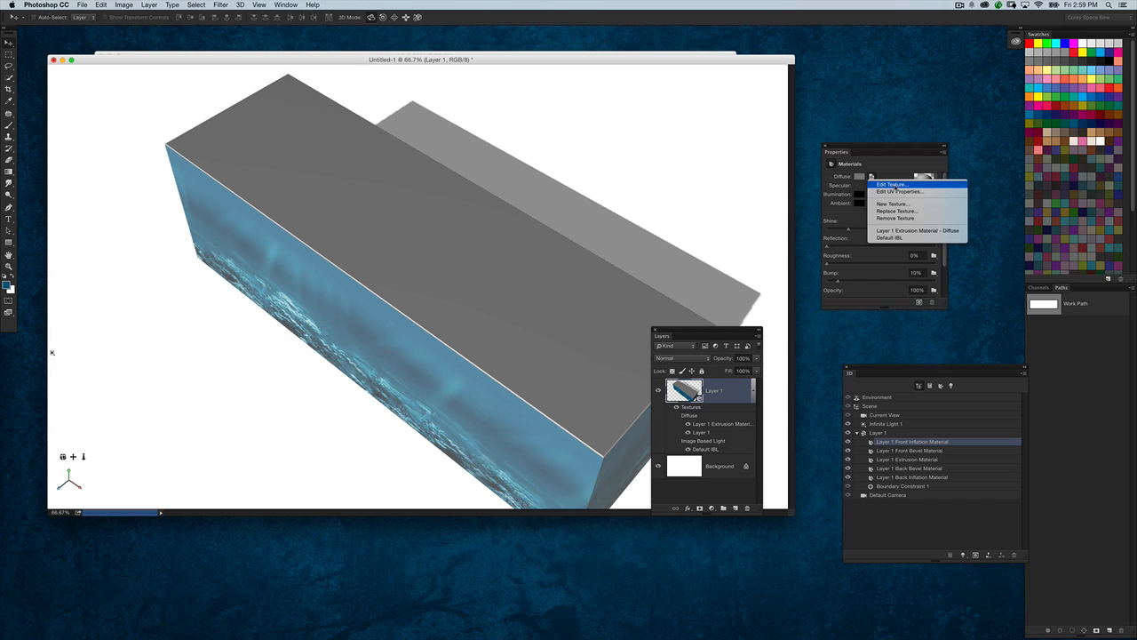
{"action": "left_click", "coordinate": [891, 185]}
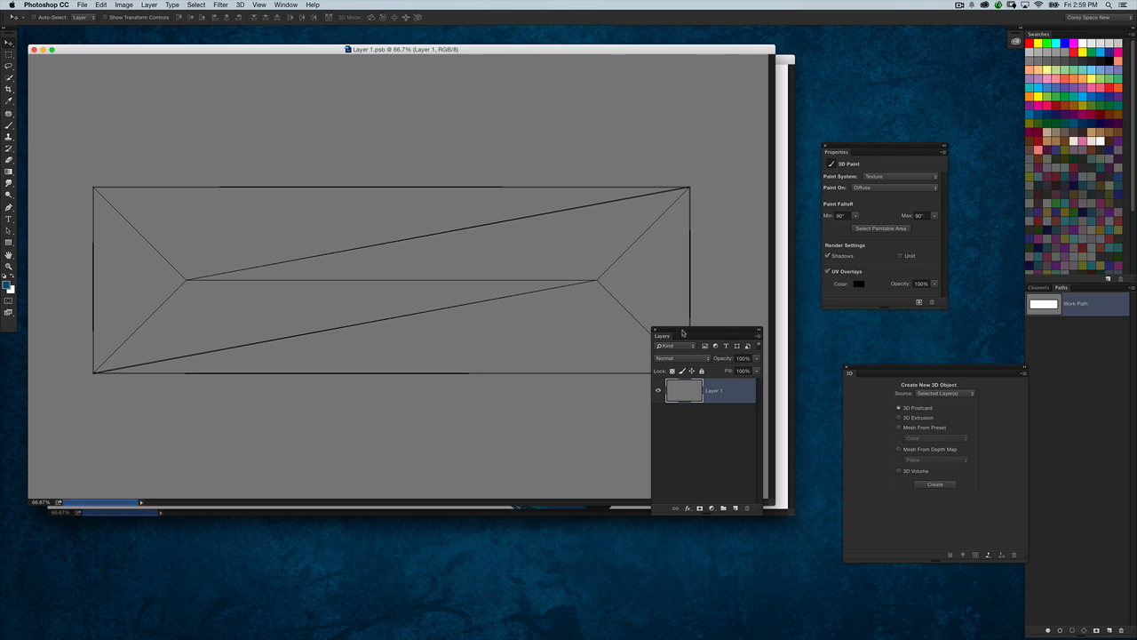
{"action": "left_click_drag", "start_coordinate": [682, 333], "coordinate": [749, 524]}
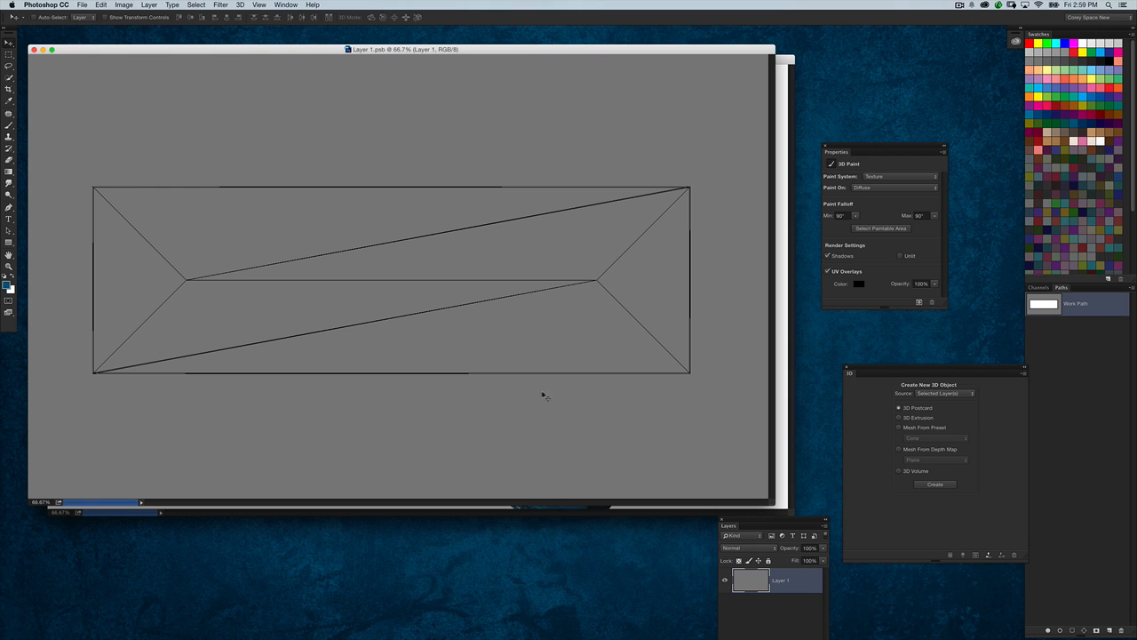
- Reposition the Layer 1.psb window to compare its UV overlay with the grey face of the box
{"action": "left_click_drag", "start_coordinate": [697, 46], "coordinate": [637, 421]}
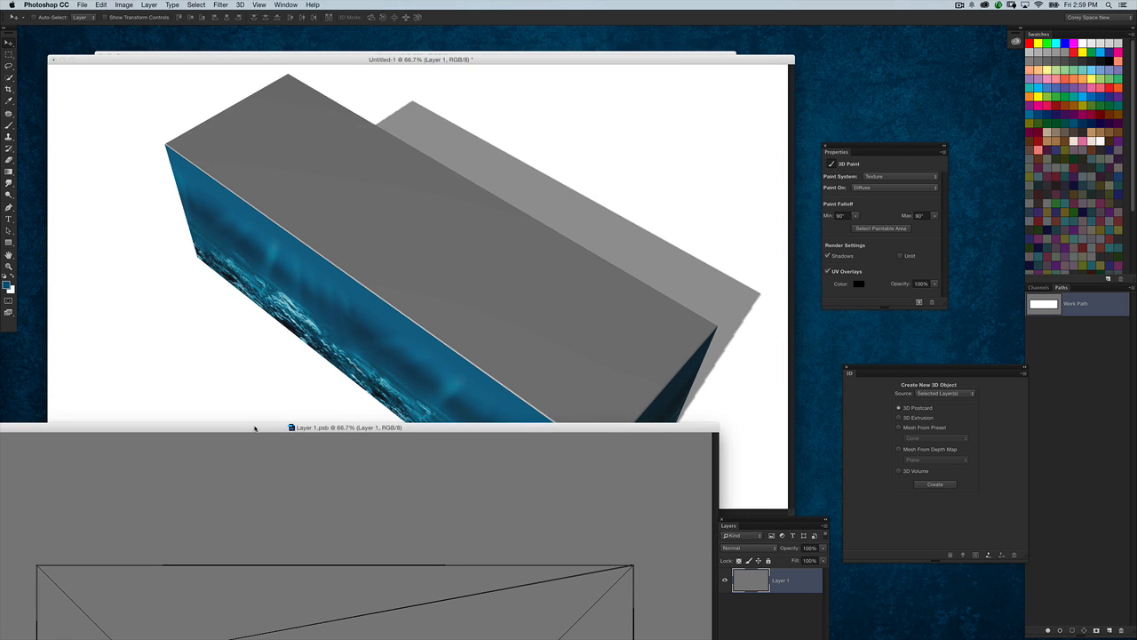
{"action": "double_click", "coordinate": [262, 430]}
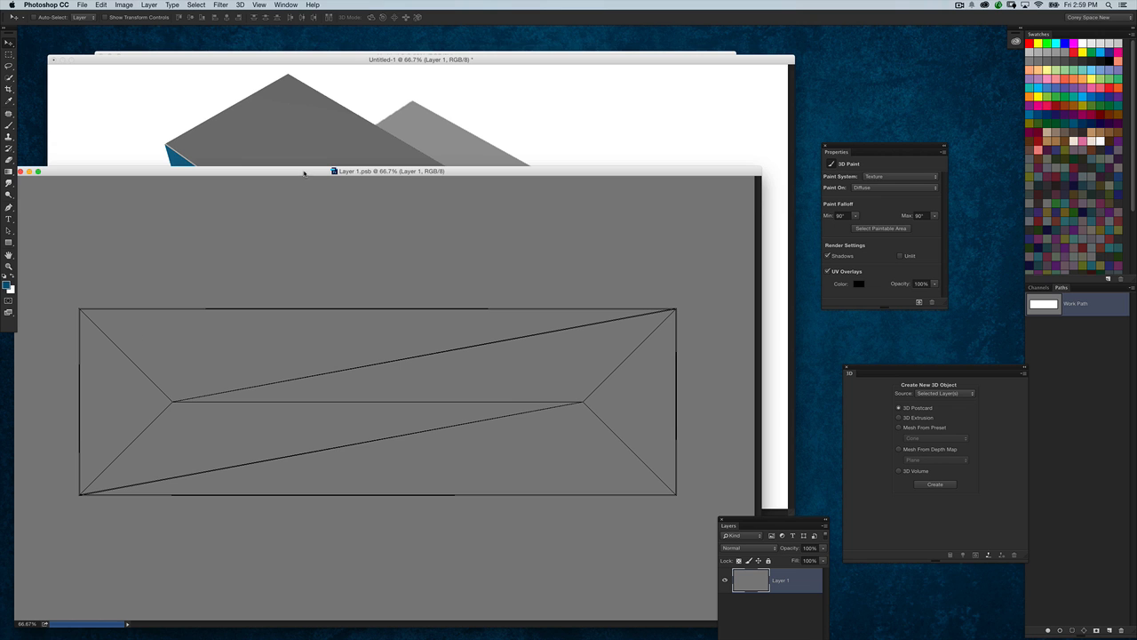
{"action": "left_click_drag", "start_coordinate": [303, 173], "coordinate": [289, 361]}
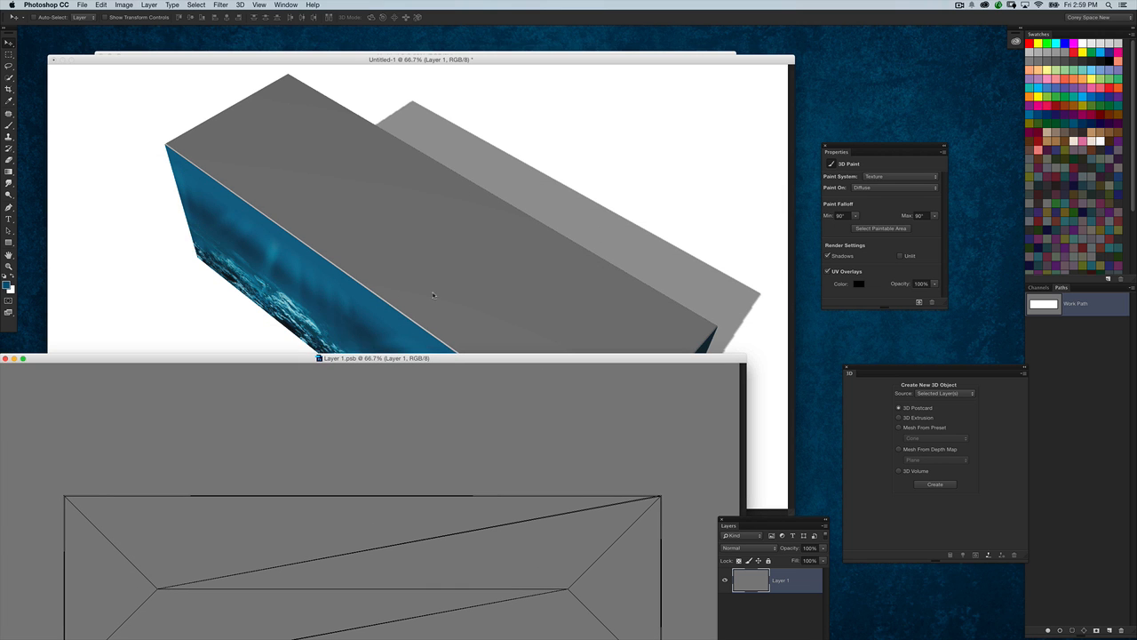
{"action": "double_click", "coordinate": [426, 360]}
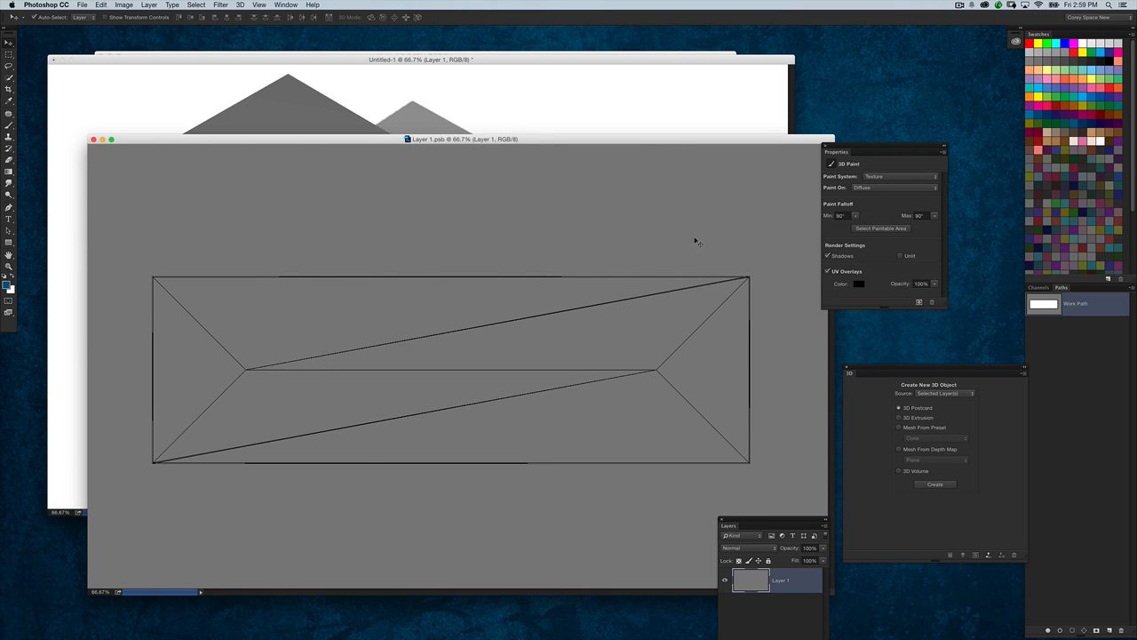
- Paste the ocean photo over the grey texture, scaled to about 70.6% and centered horizontally, and save and close the texture
{"action": "key", "text": "super+v"}
{"action": "key", "text": "super+t"}
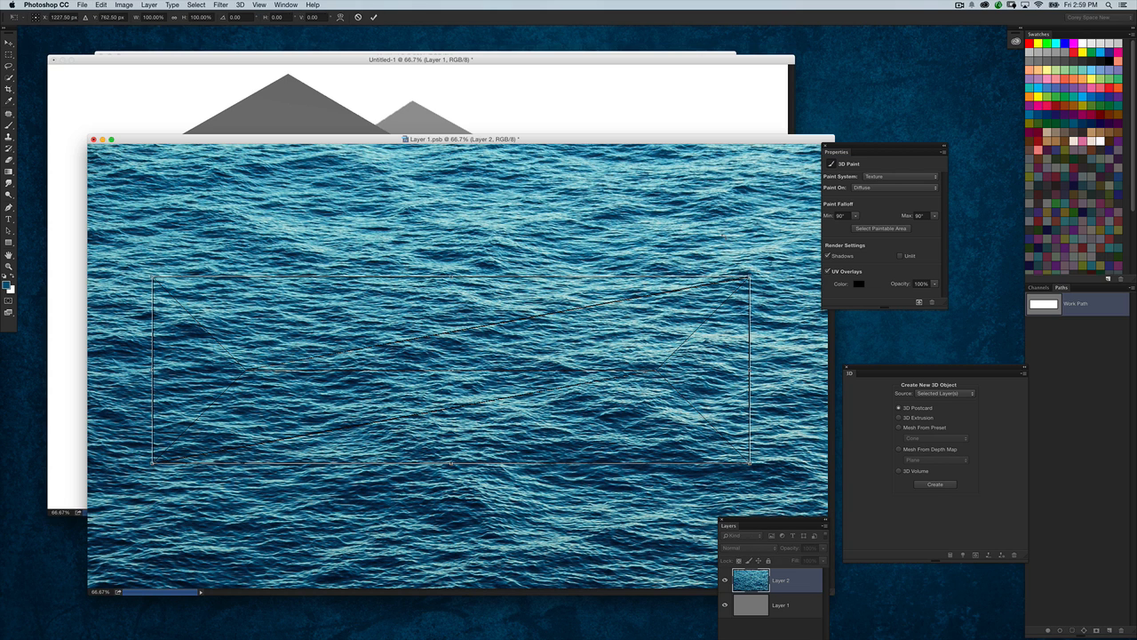
{"action": "key", "text": "Return"}
{"action": "key", "text": "super+t"}
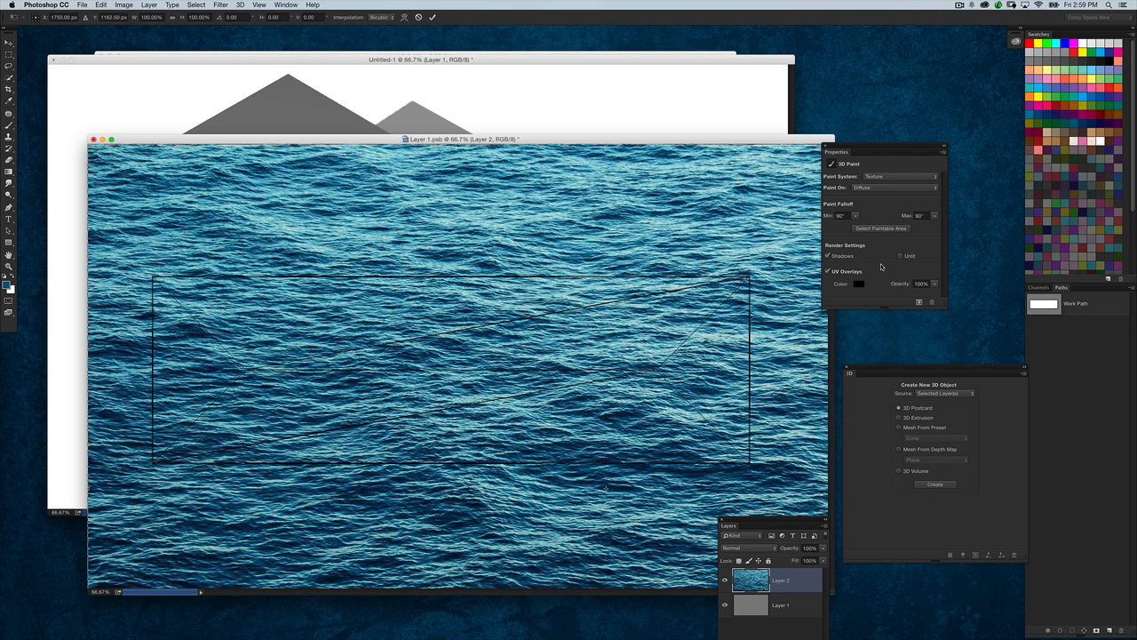
{"action": "key", "text": "super+0"}
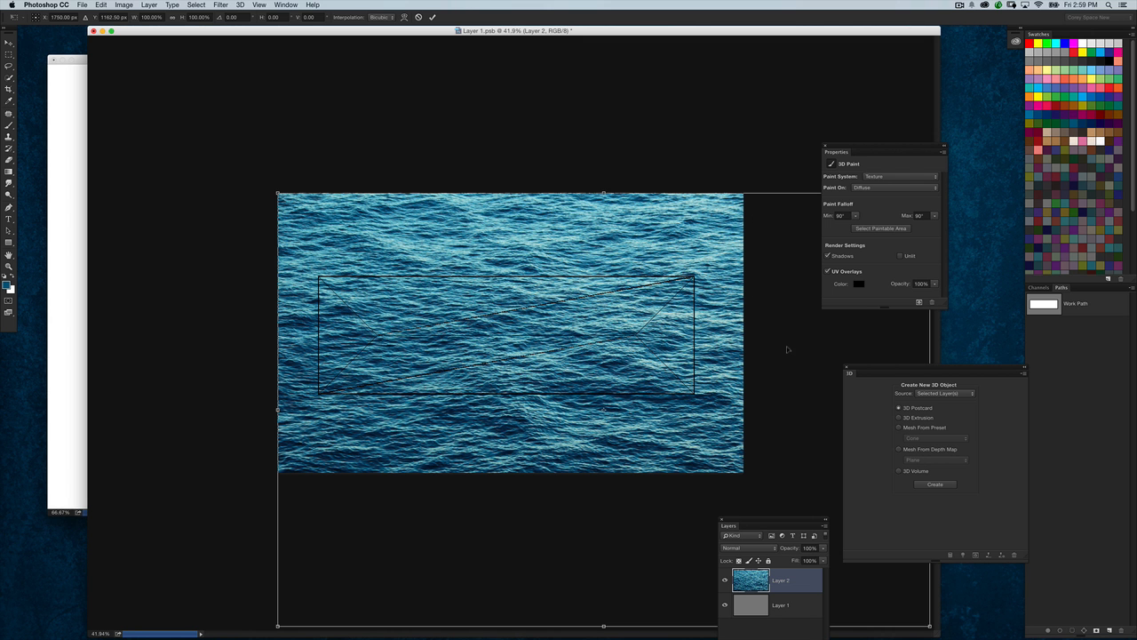
{"action": "left_click_drag", "start_coordinate": [929, 626], "coordinate": [758, 462]}
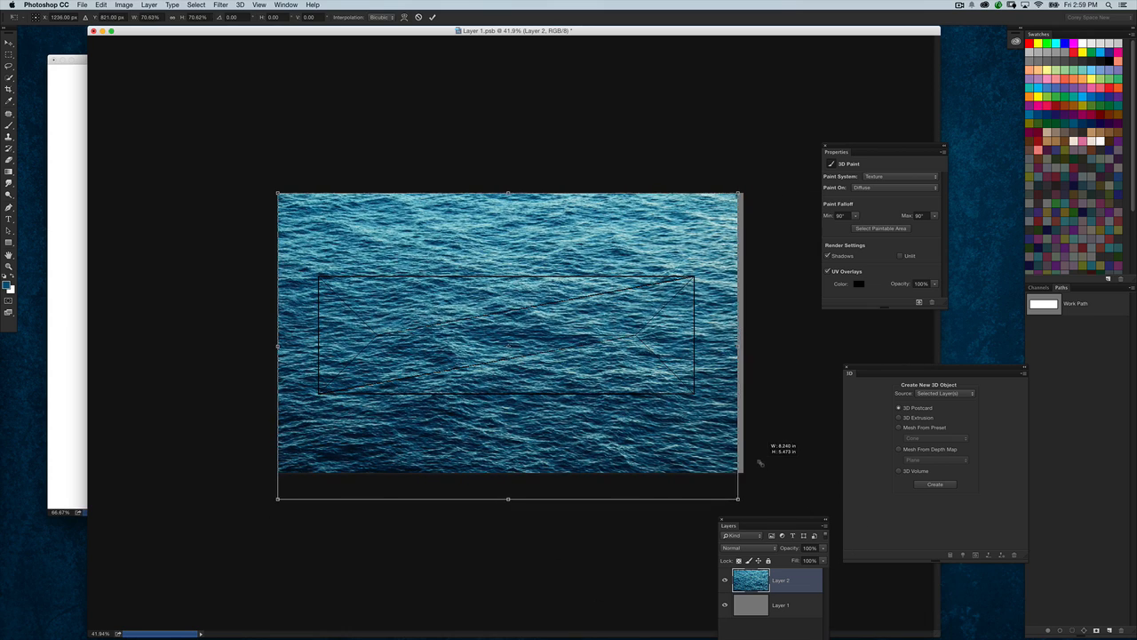
{"action": "key", "text": "Return"}
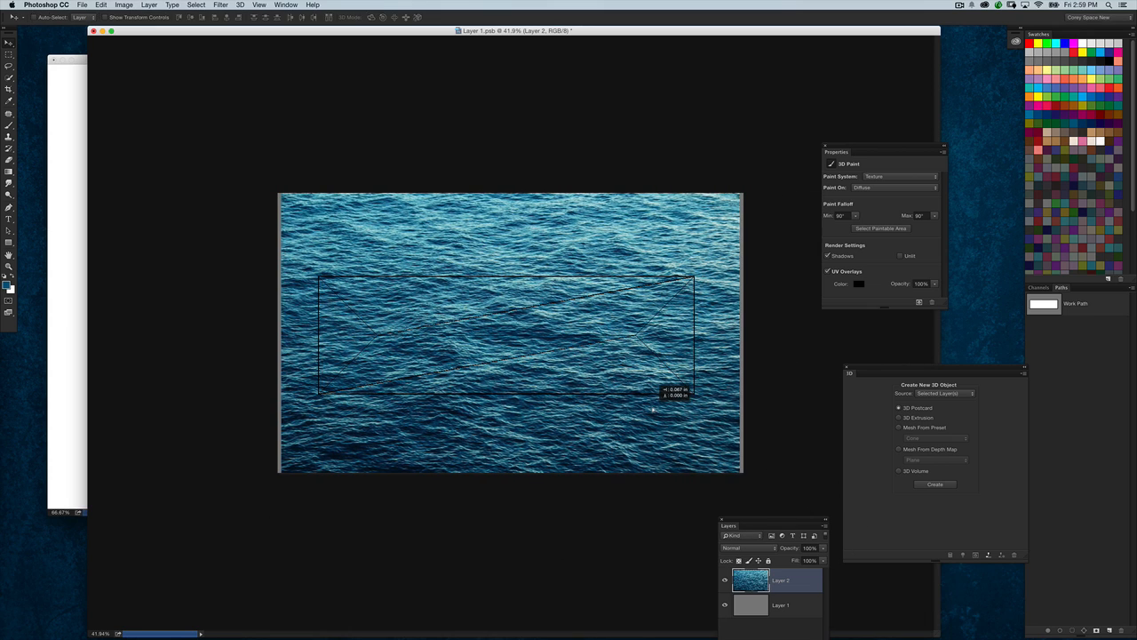
{"action": "key", "text": "super+w"}
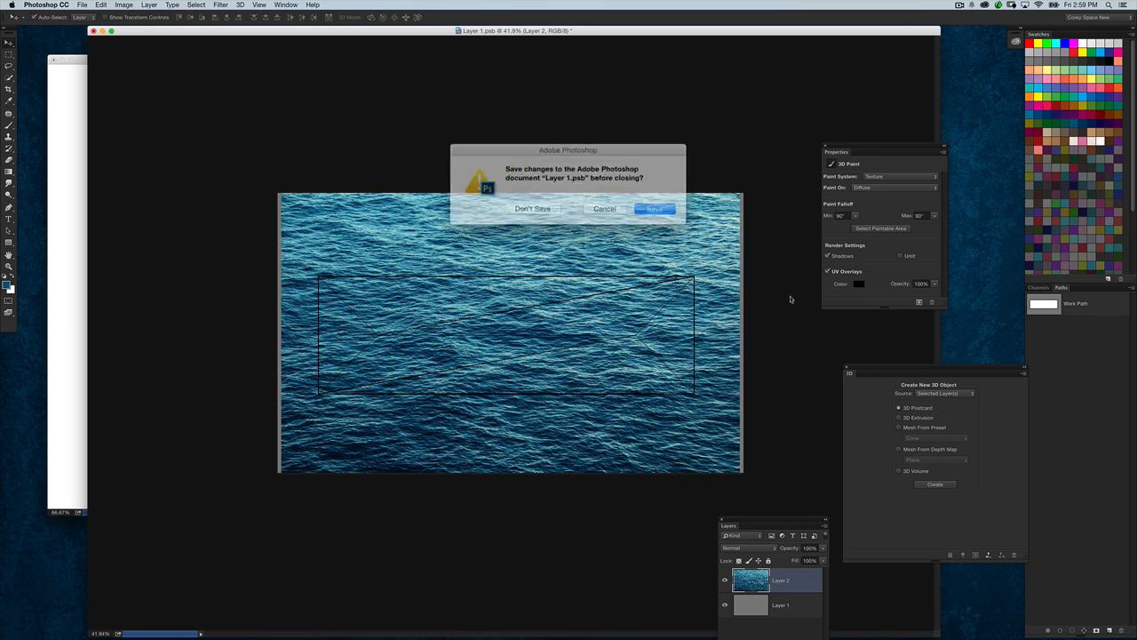
{"action": "key", "text": "Return"}
- Orbit the box to examine the water surface on its face, and restore the Default Camera view
{"action": "left_click_drag", "start_coordinate": [640, 253], "coordinate": [561, 238]}
{"action": "left_click_drag", "start_coordinate": [157, 70], "coordinate": [451, 70]}
{"action": "left_click", "coordinate": [888, 495]}
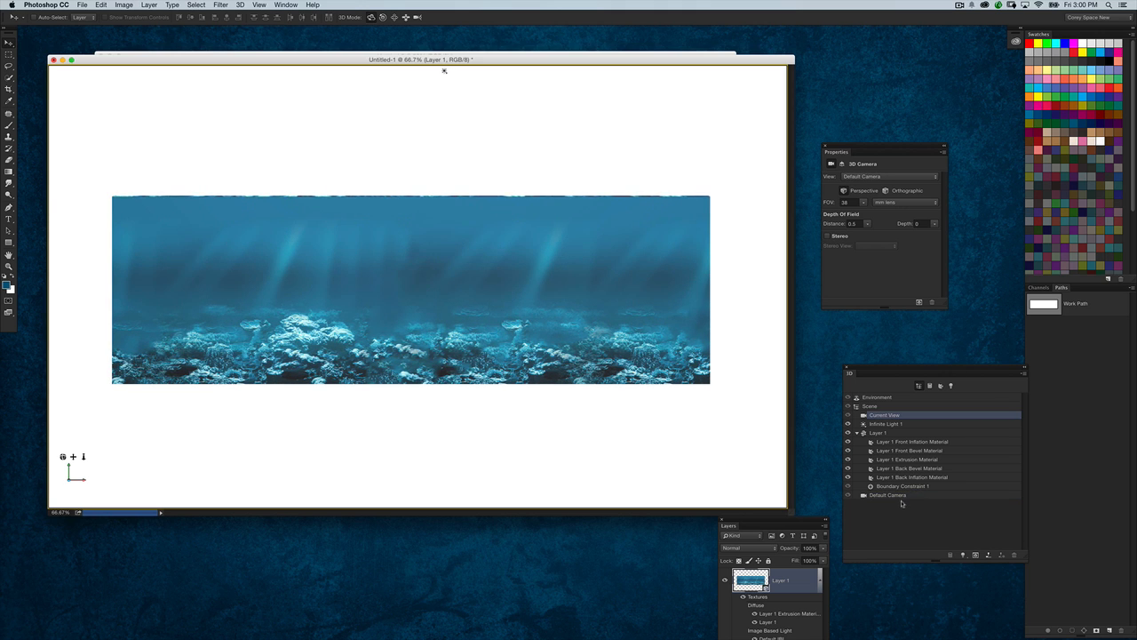
- Create a 2500 by 1000 pixel opacity texture with white background contents for Layer 1 Extrusion Material
{"action": "left_click", "coordinate": [915, 460]}
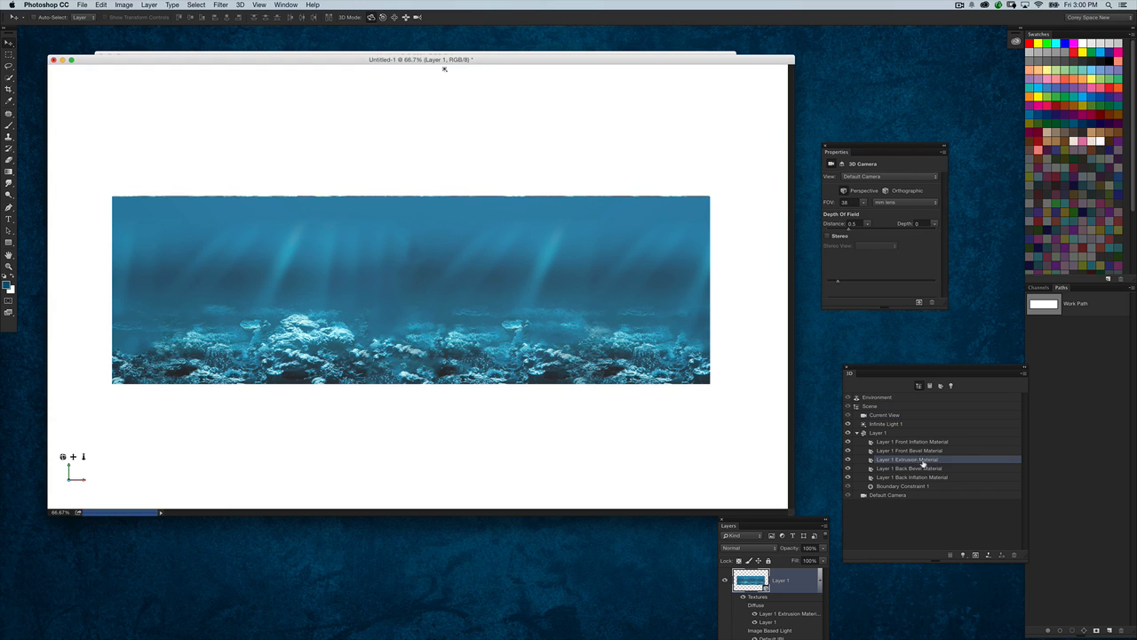
{"action": "left_click_drag", "start_coordinate": [808, 525], "coordinate": [802, 324]}
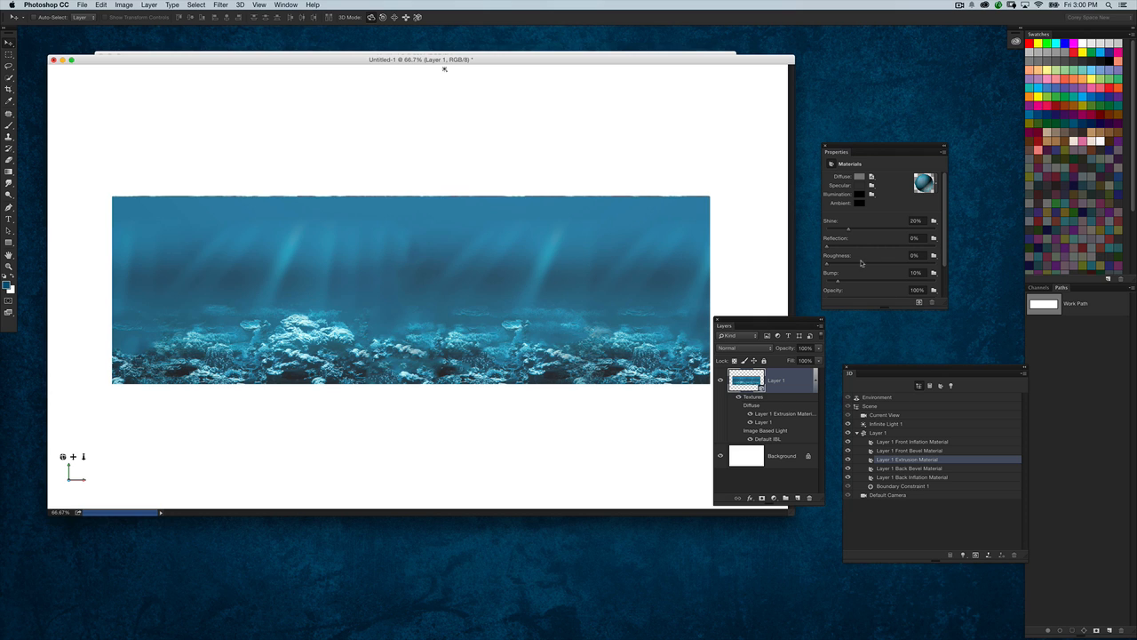
{"action": "left_click_drag", "start_coordinate": [944, 303], "coordinate": [956, 331]}
{"action": "left_click_drag", "start_coordinate": [865, 147], "coordinate": [893, 145]}
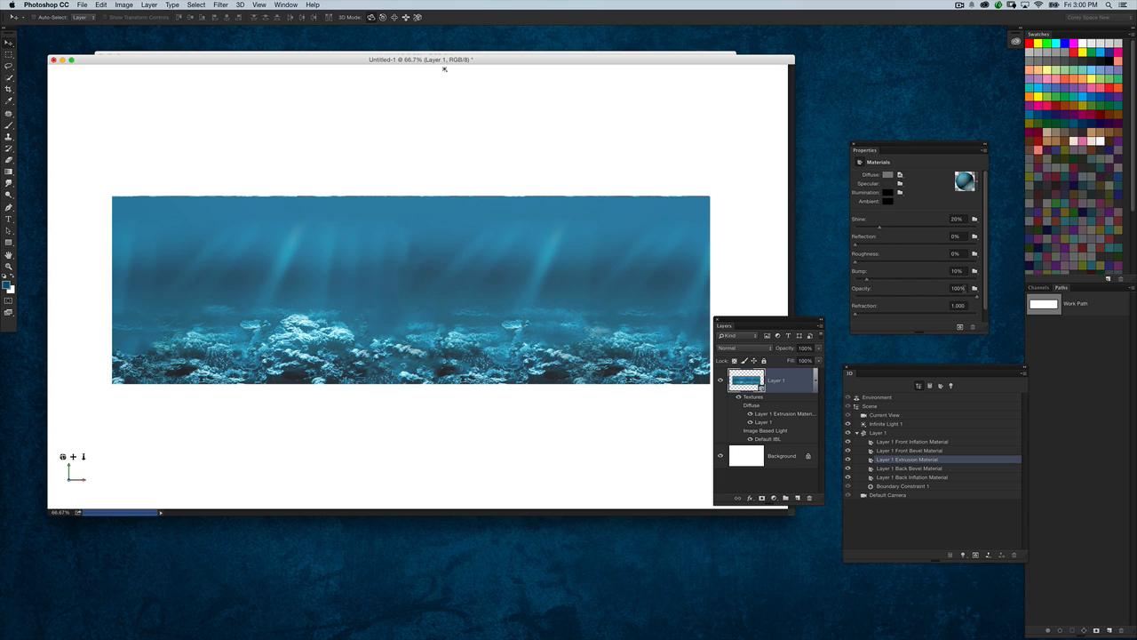
{"action": "left_click", "coordinate": [974, 288]}
{"action": "left_click", "coordinate": [991, 304]}
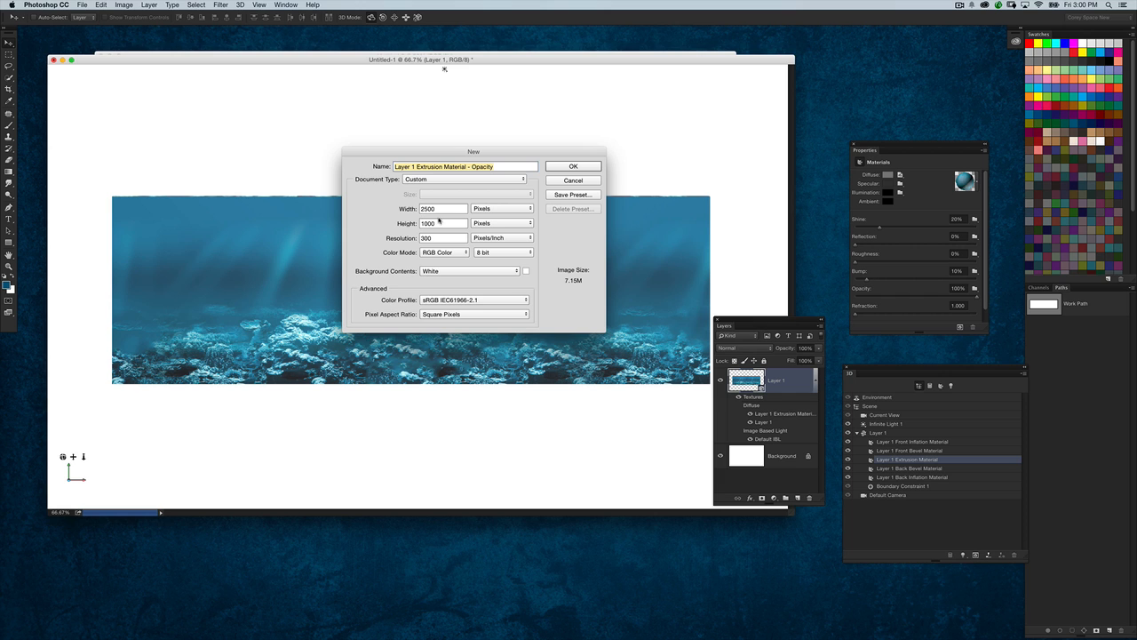
{"action": "left_click", "coordinate": [590, 170]}
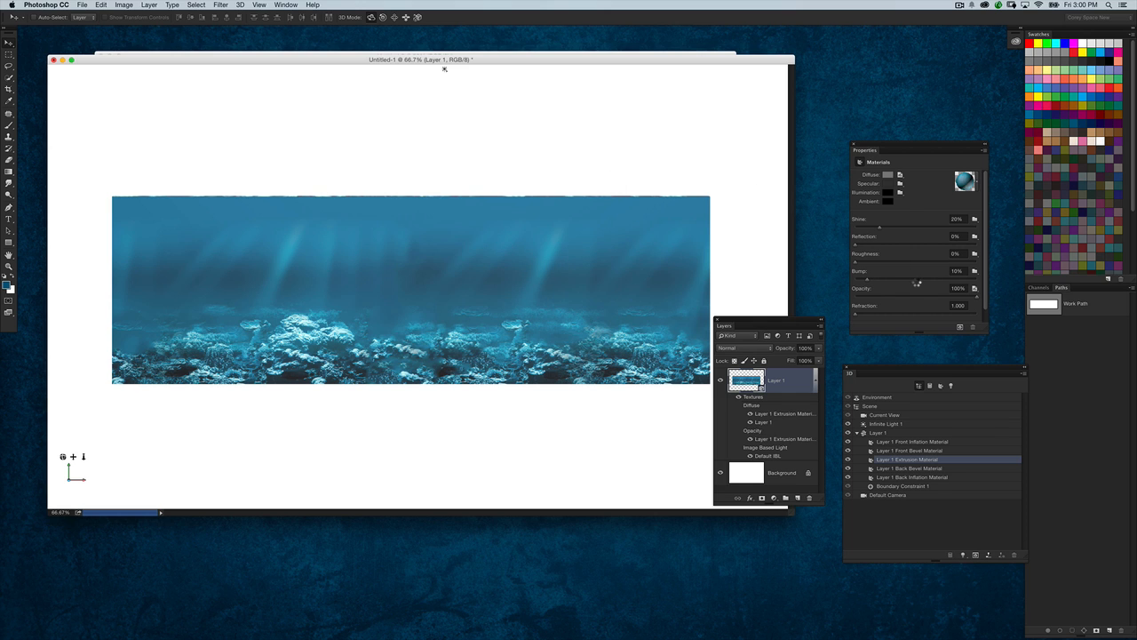
- Open the extrusion material's new opacity texture, enlarge its window, and ready the Gradient tool with the default black and white colors
{"action": "left_click_drag", "start_coordinate": [764, 321], "coordinate": [837, 494]}
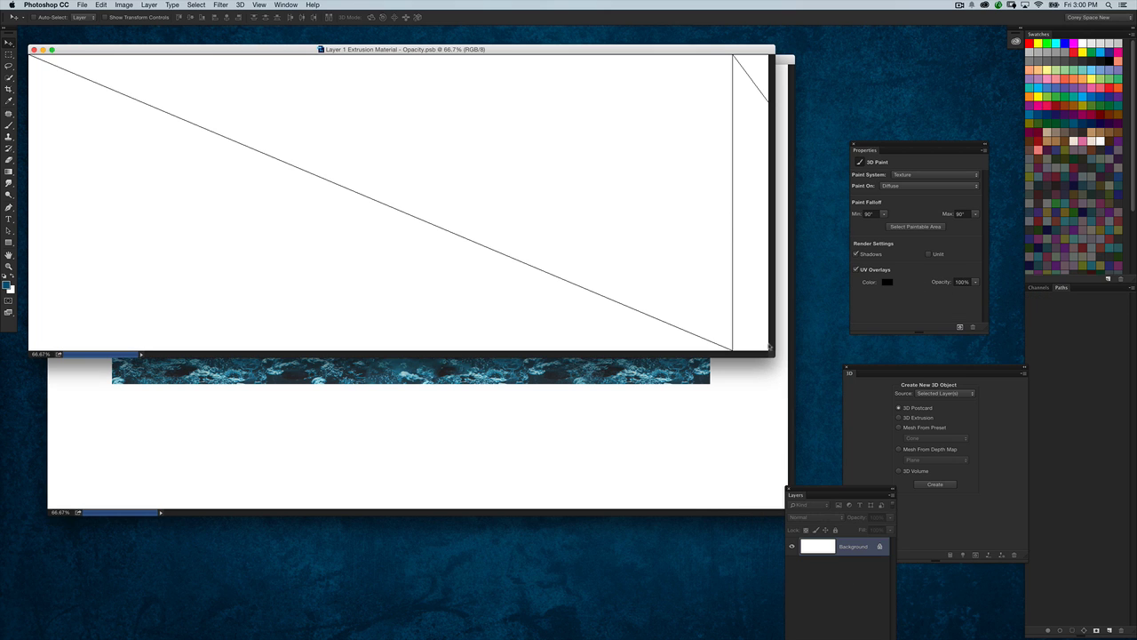
{"action": "left_click_drag", "start_coordinate": [771, 355], "coordinate": [825, 451]}
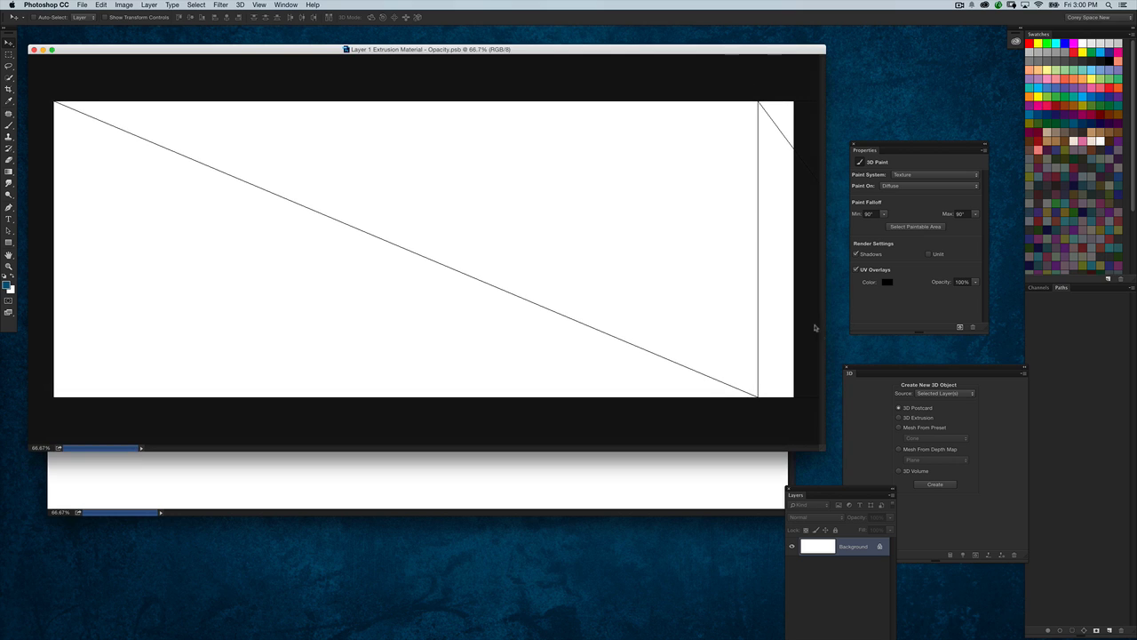
{"action": "left_click", "coordinate": [9, 172]}
{"action": "key", "text": "d"}
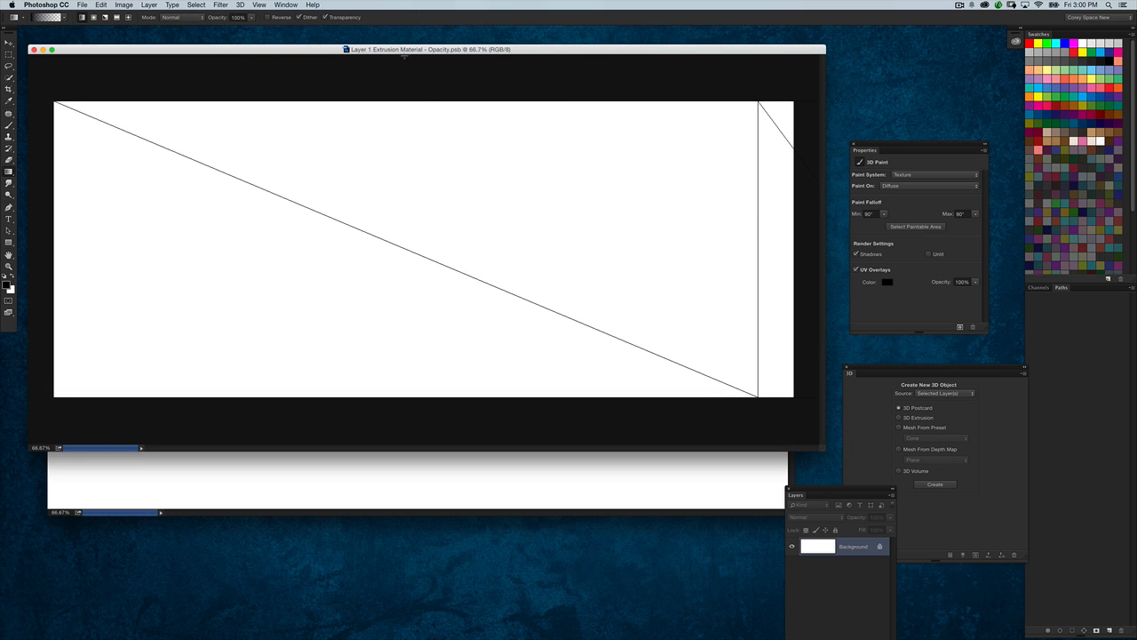
{"action": "left_click_drag", "start_coordinate": [412, 57], "coordinate": [423, 330]}
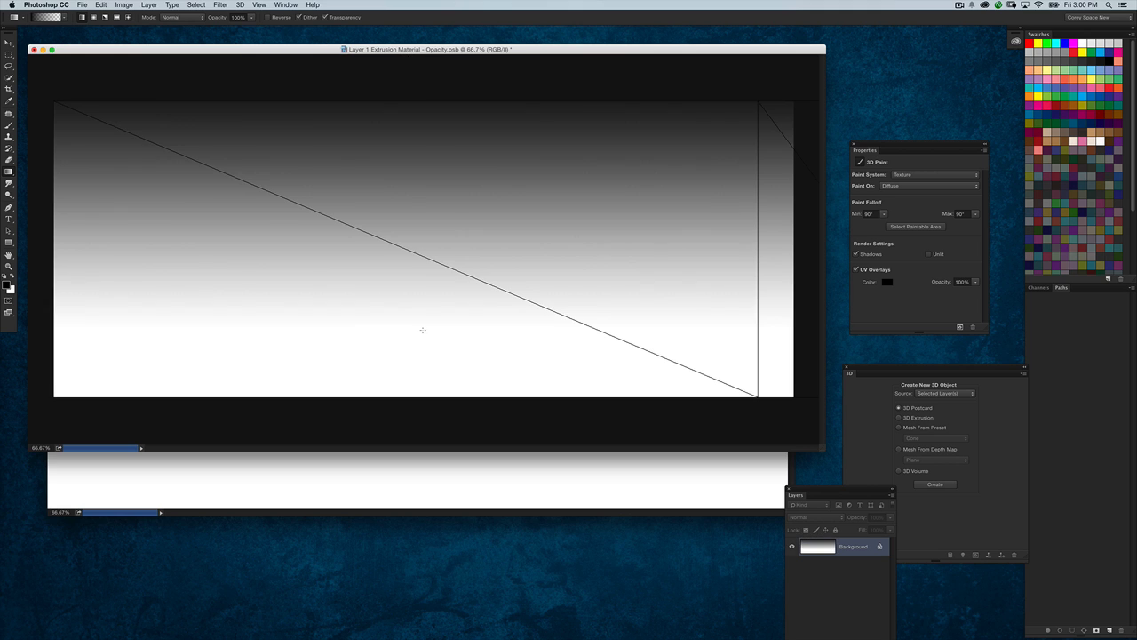
{"action": "key", "text": "super+z"}
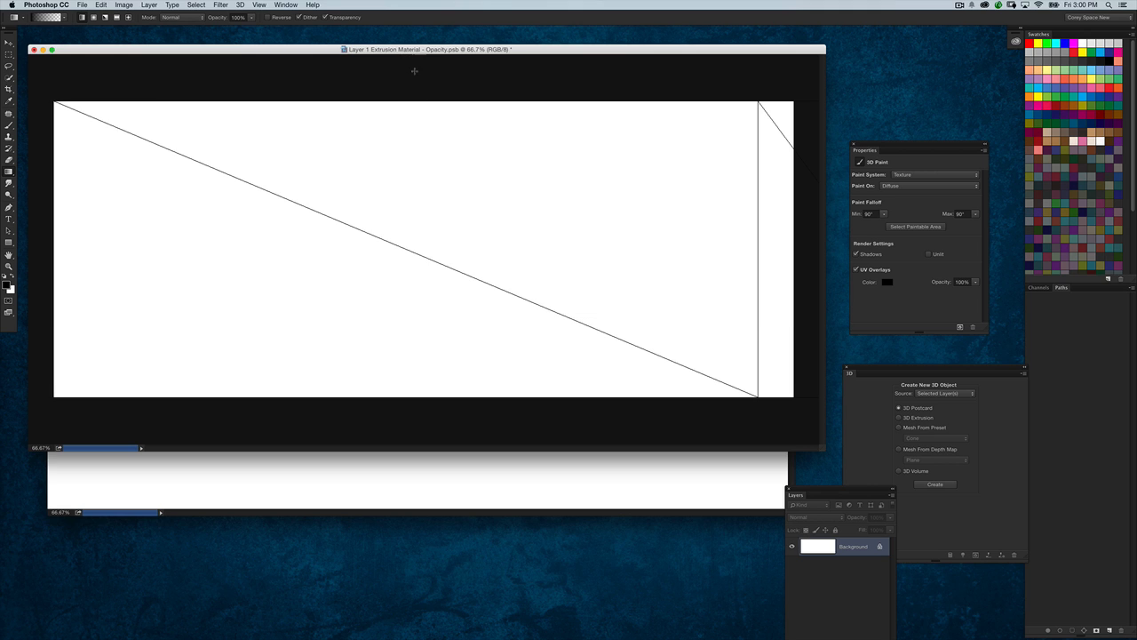
{"action": "left_click_drag", "start_coordinate": [423, 172], "coordinate": [429, 328]}
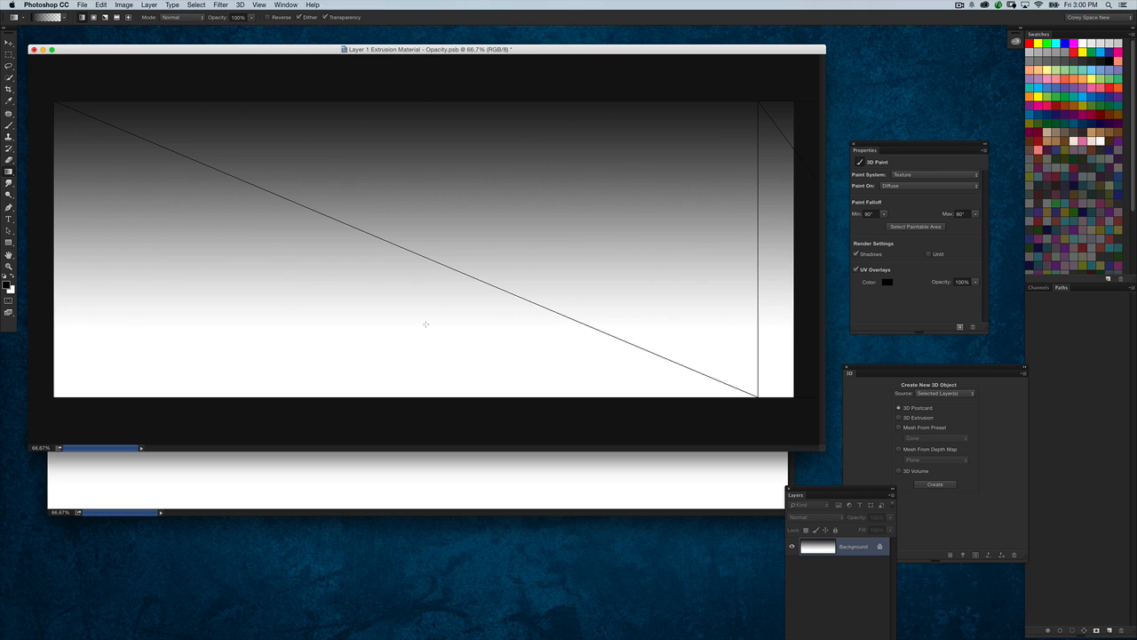
{"action": "key", "text": "super+z"}
- Fill the opacity texture with a vertical black-to-white gradient starting above the canvas and ending near its lower edge, then save and close it
{"action": "left_click_drag", "start_coordinate": [824, 450], "coordinate": [862, 548]}
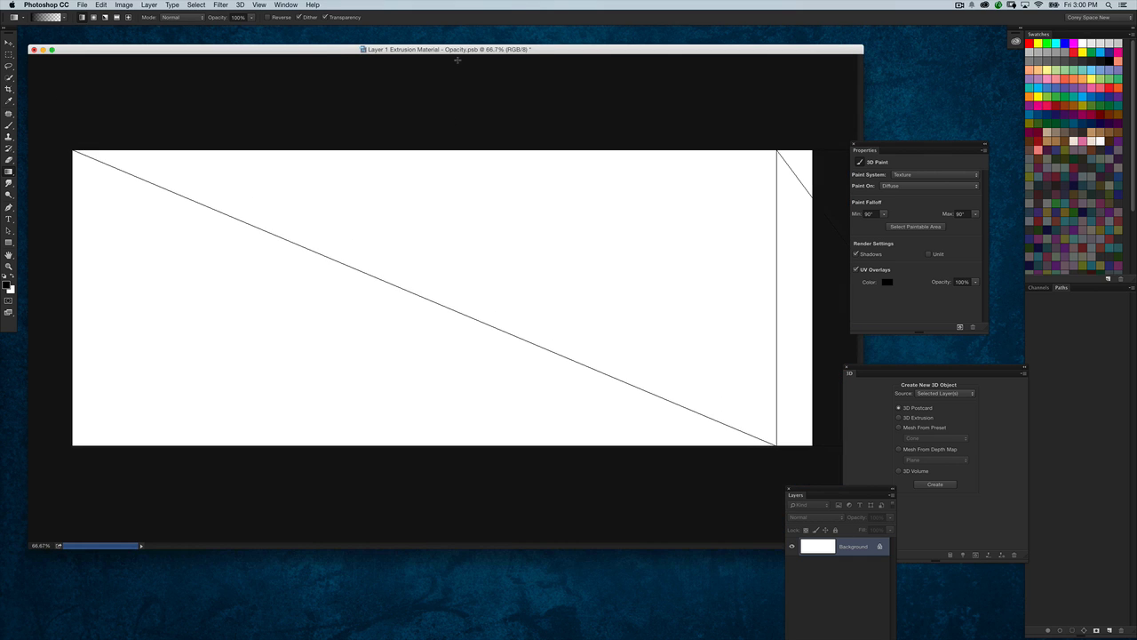
{"action": "left_click_drag", "start_coordinate": [449, 57], "coordinate": [447, 386]}
{"action": "key", "text": "super+z"}
{"action": "left_click_drag", "start_coordinate": [439, 76], "coordinate": [440, 407]}
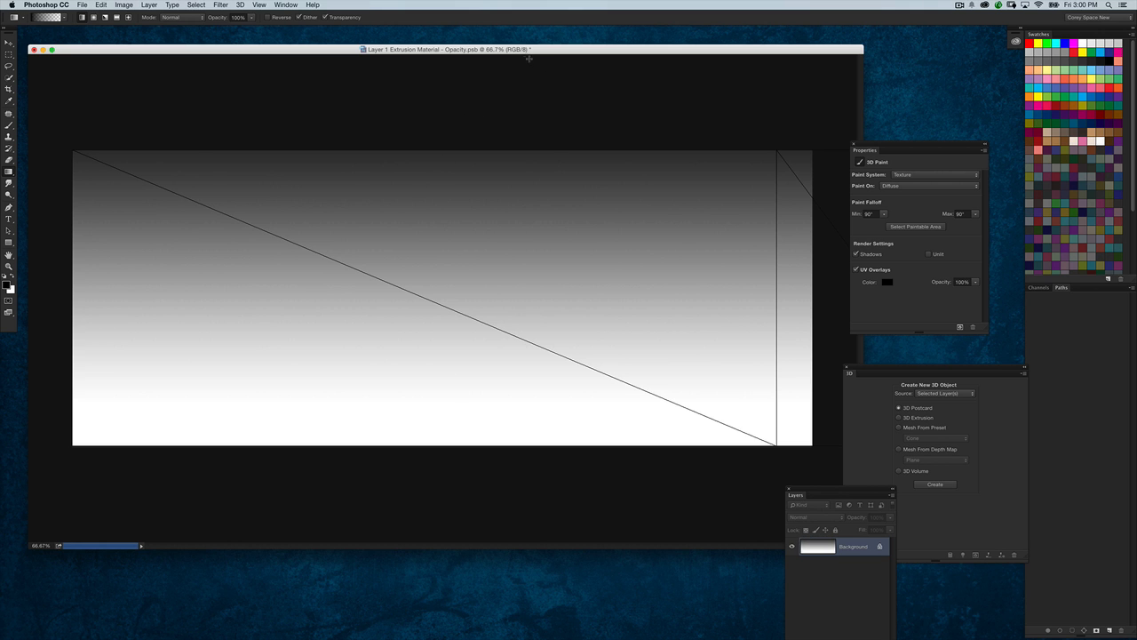
{"action": "left_click_drag", "start_coordinate": [534, 50], "coordinate": [526, 100]}
{"action": "key", "text": "super+s"}
{"action": "key", "text": "super+w"}
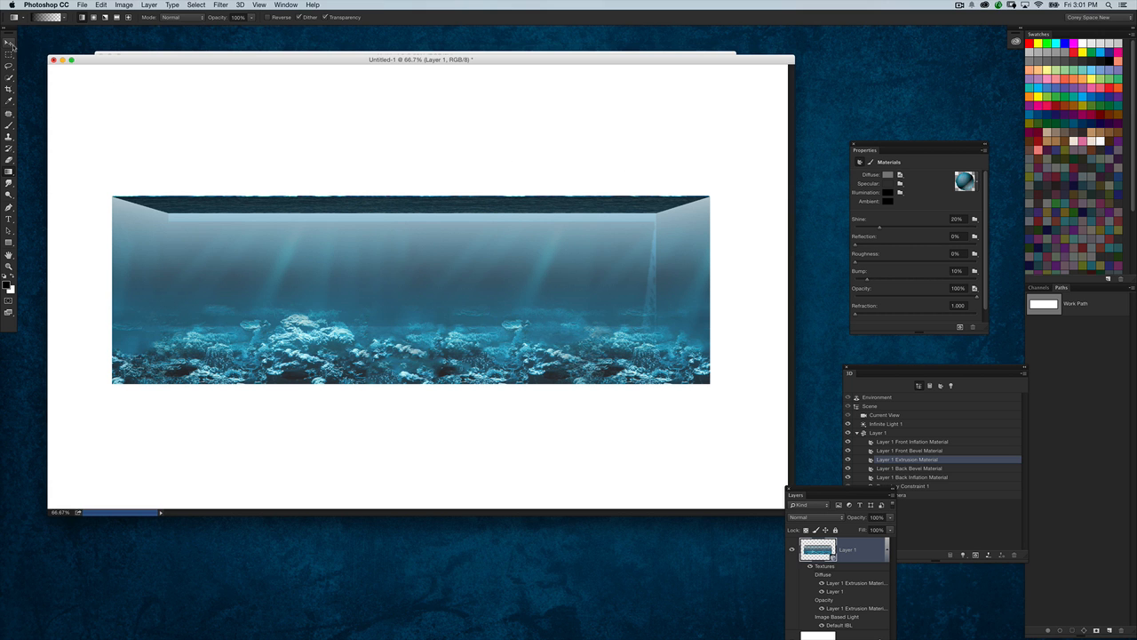
- Orbit the camera around the box to examine the semi-transparent sides and water surface from several angles
{"action": "left_click", "coordinate": [8, 43]}
{"action": "left_click_drag", "start_coordinate": [726, 183], "coordinate": [54, 309]}
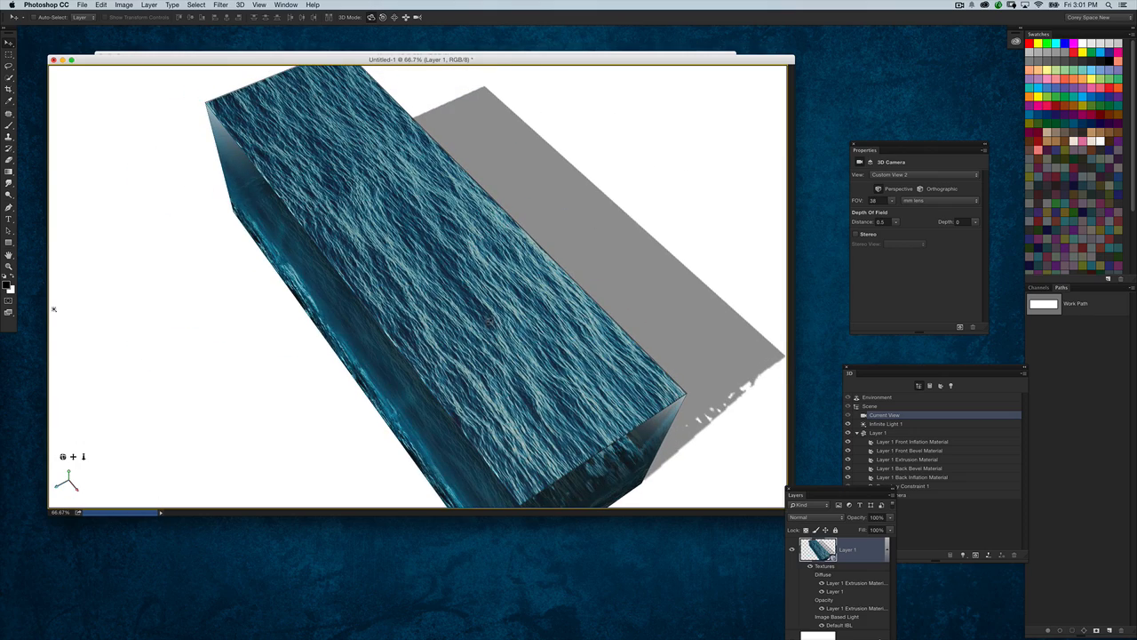
{"action": "left_click_drag", "start_coordinate": [723, 434], "coordinate": [873, 366]}
{"action": "left_click_drag", "start_coordinate": [557, 70], "coordinate": [139, 70]}
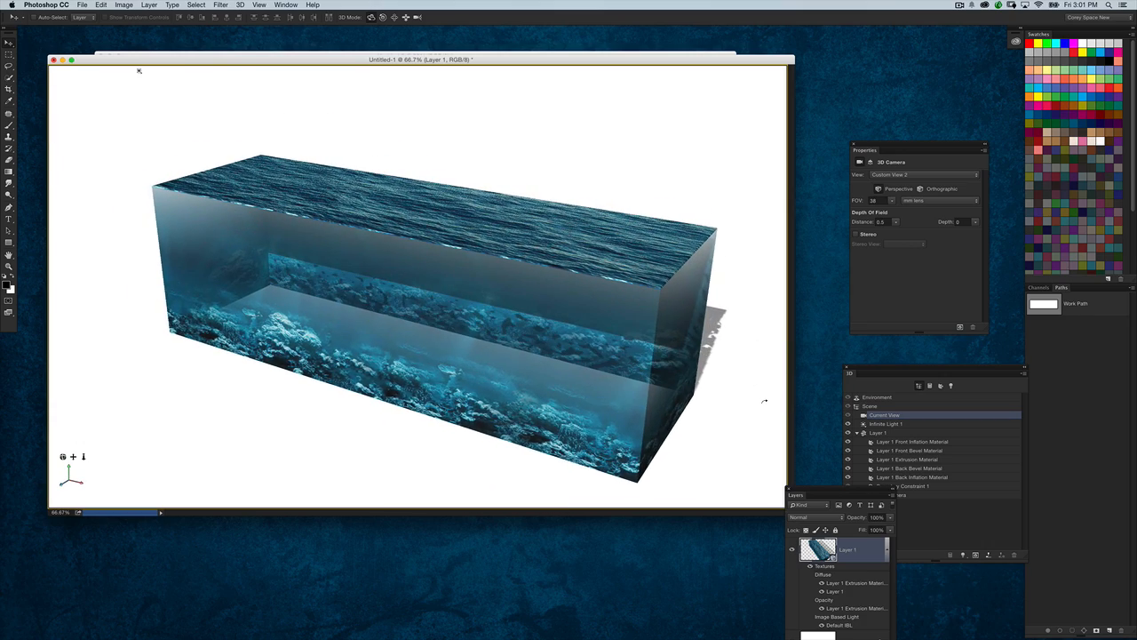
{"action": "left_click_drag", "start_coordinate": [763, 401], "coordinate": [753, 408]}
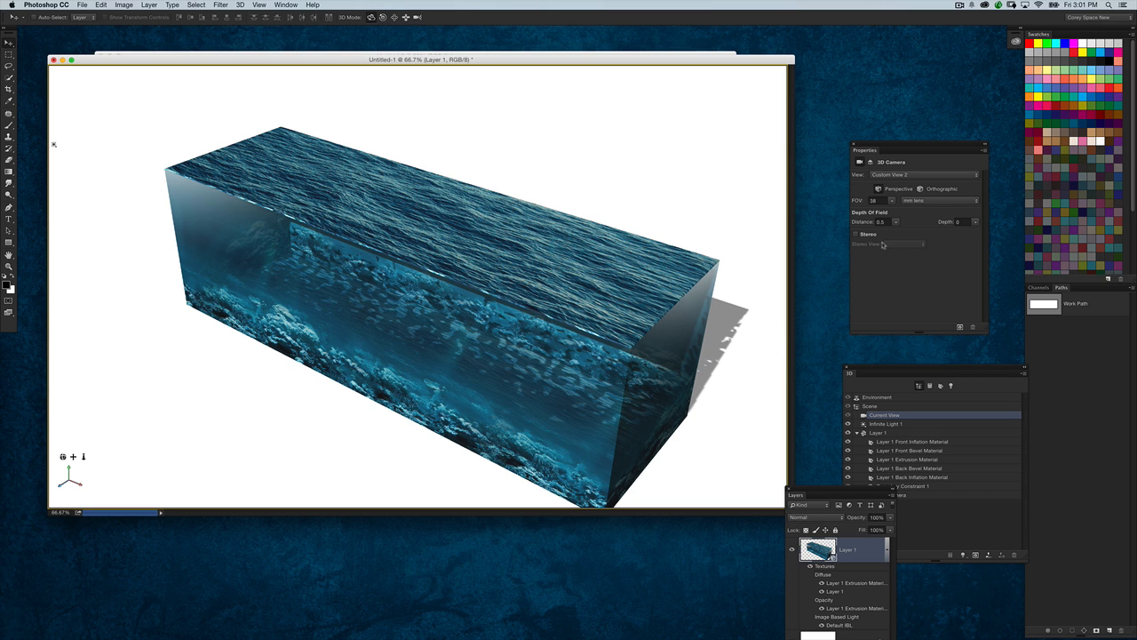
{"action": "left_click_drag", "start_coordinate": [723, 376], "coordinate": [800, 349]}
- Open the boat_fishing_02 model from the desktop's Boat Fishing 02 folder in Photoshop as a 1000 by 1000 pixel document
{"action": "left_click", "coordinate": [918, 366]}
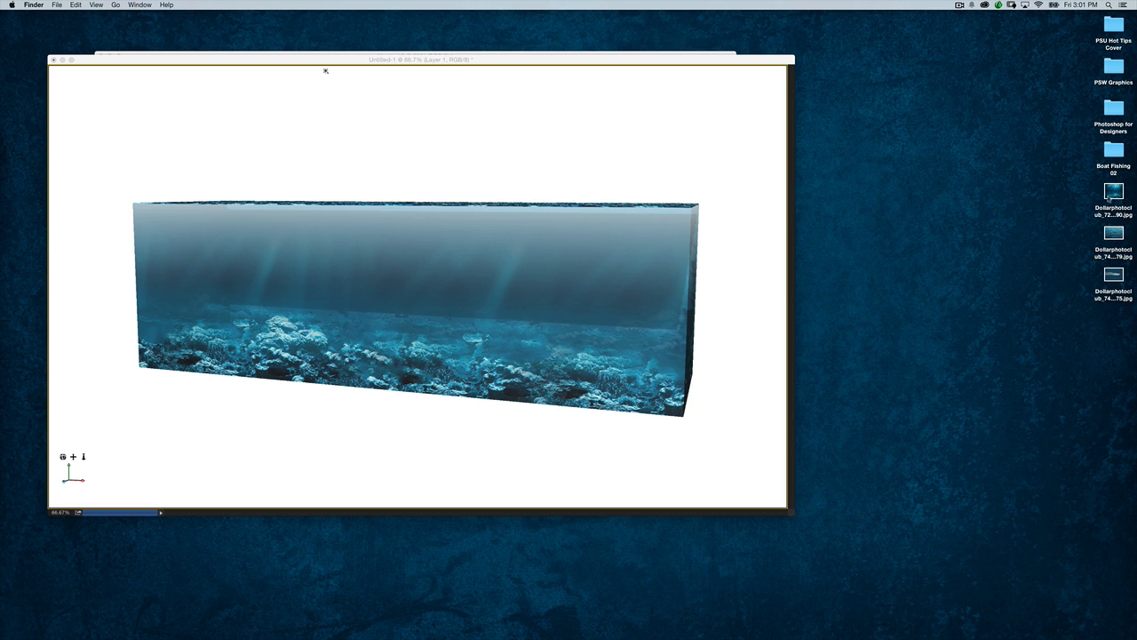
{"action": "double_click", "coordinate": [1116, 153]}
{"action": "left_click_drag", "start_coordinate": [659, 129], "coordinate": [412, 629]}
{"action": "left_click", "coordinate": [645, 153]}
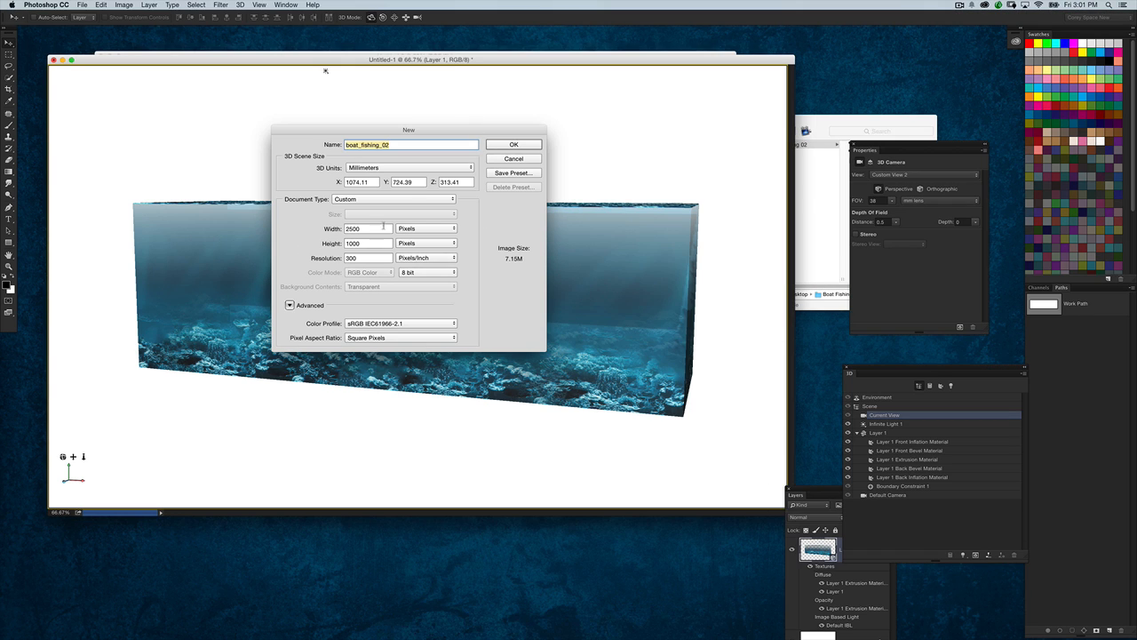
{"action": "key", "text": "Tab"}
{"action": "type", "text": "1000"}
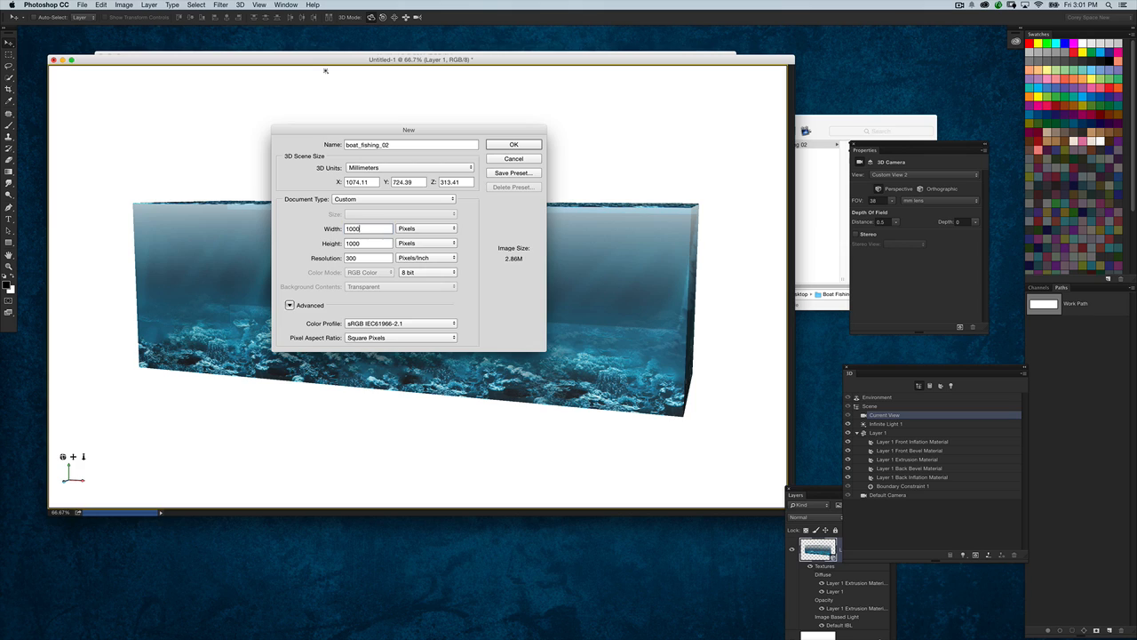
{"action": "key", "text": "Return"}
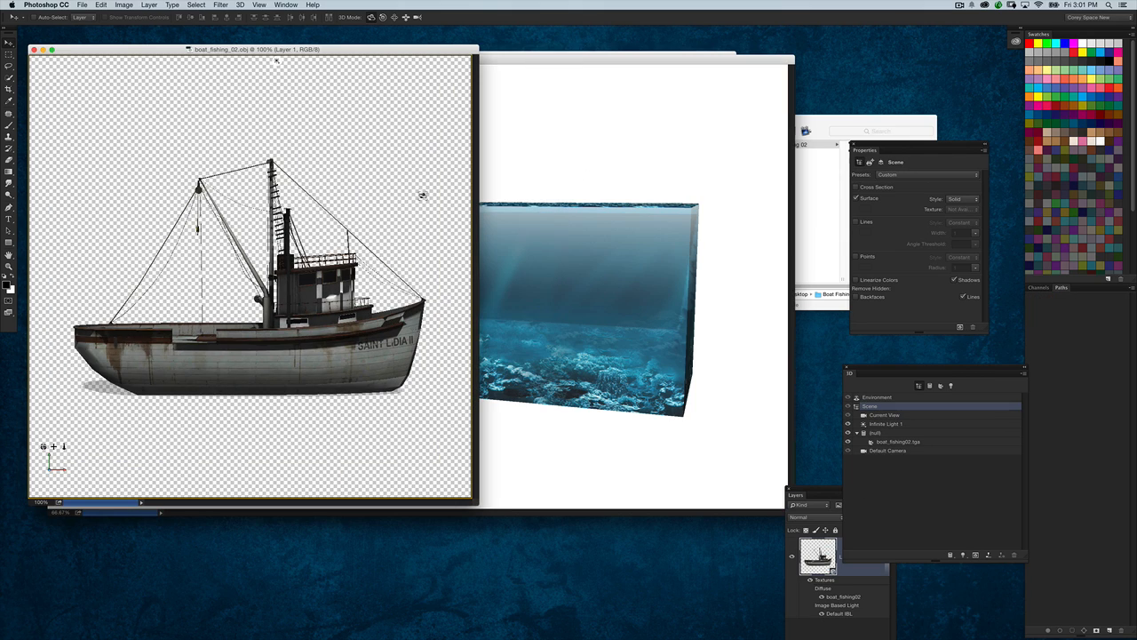
- Copy the boat's 3D layer into the Untitled-1 document above the underwater box layer
{"action": "left_click_drag", "start_coordinate": [382, 267], "coordinate": [781, 356]}
{"action": "left_click_drag", "start_coordinate": [811, 489], "coordinate": [785, 217]}
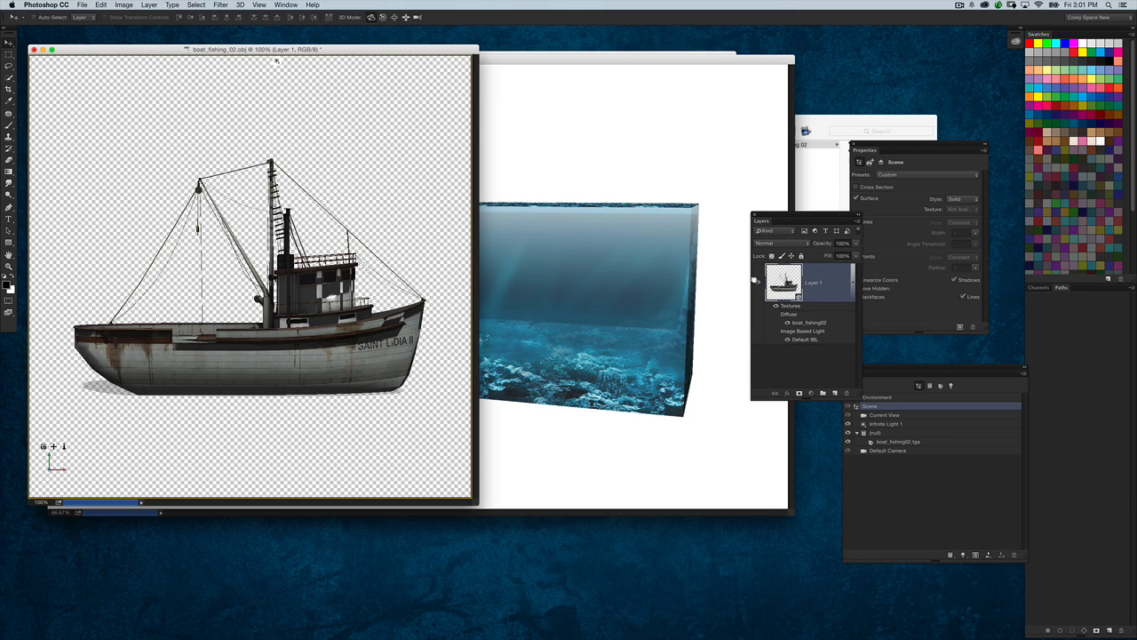
{"action": "left_click_drag", "start_coordinate": [754, 281], "coordinate": [586, 262]}
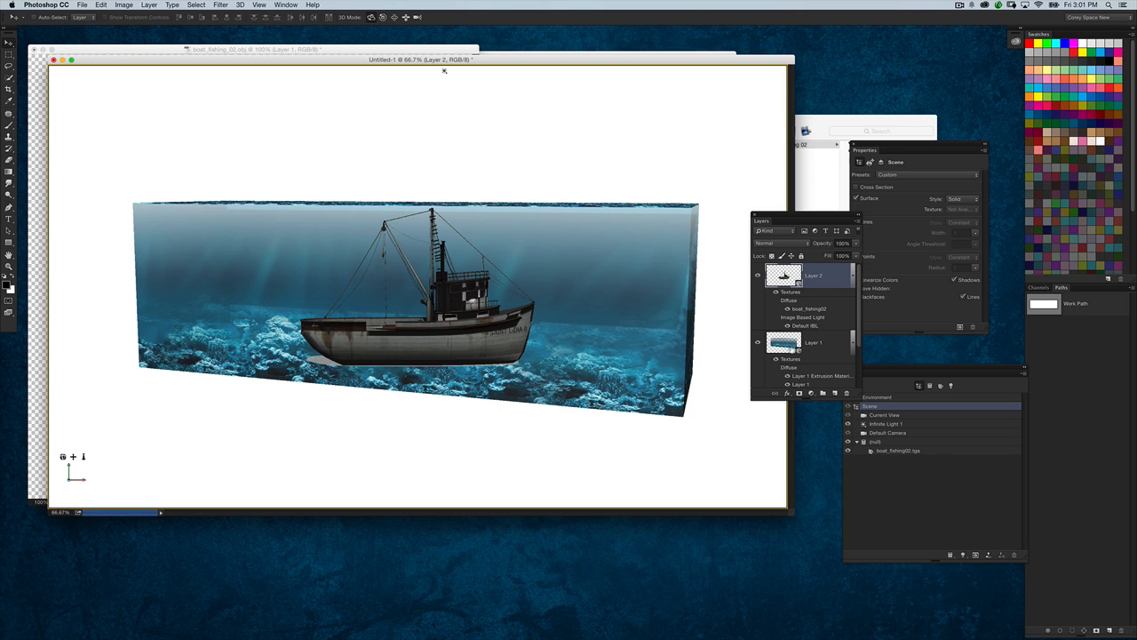
- Restore the Default Camera view for the box on Layer 1 and move the layers panel clear of the properties
{"action": "left_click", "coordinate": [790, 346]}
{"action": "left_click", "coordinate": [896, 496]}
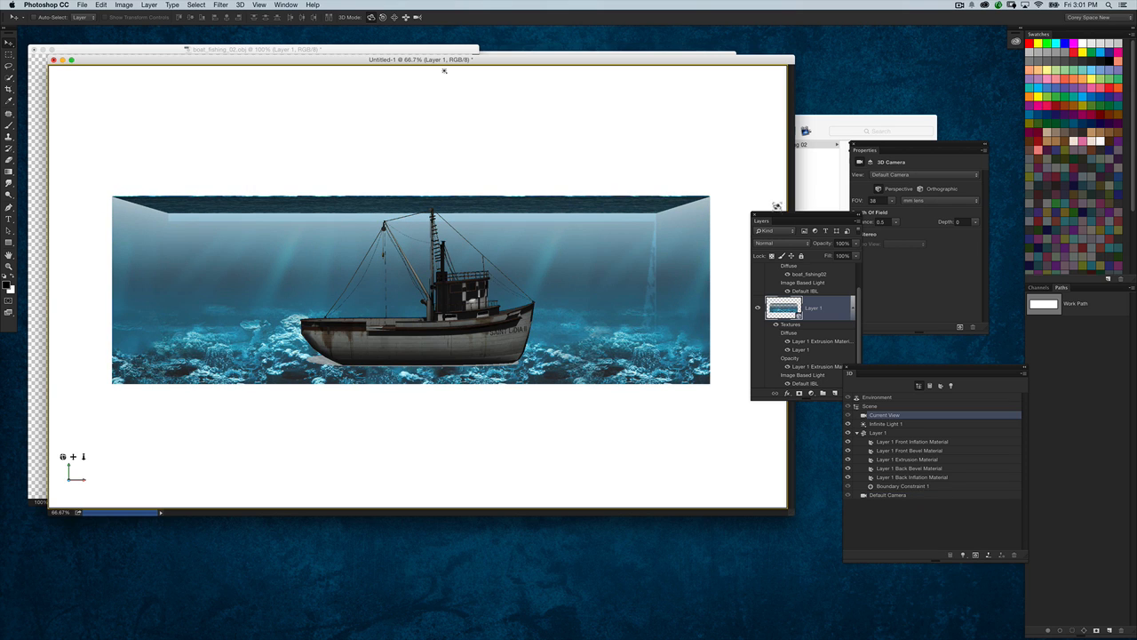
{"action": "left_click_drag", "start_coordinate": [778, 215], "coordinate": [718, 351]}
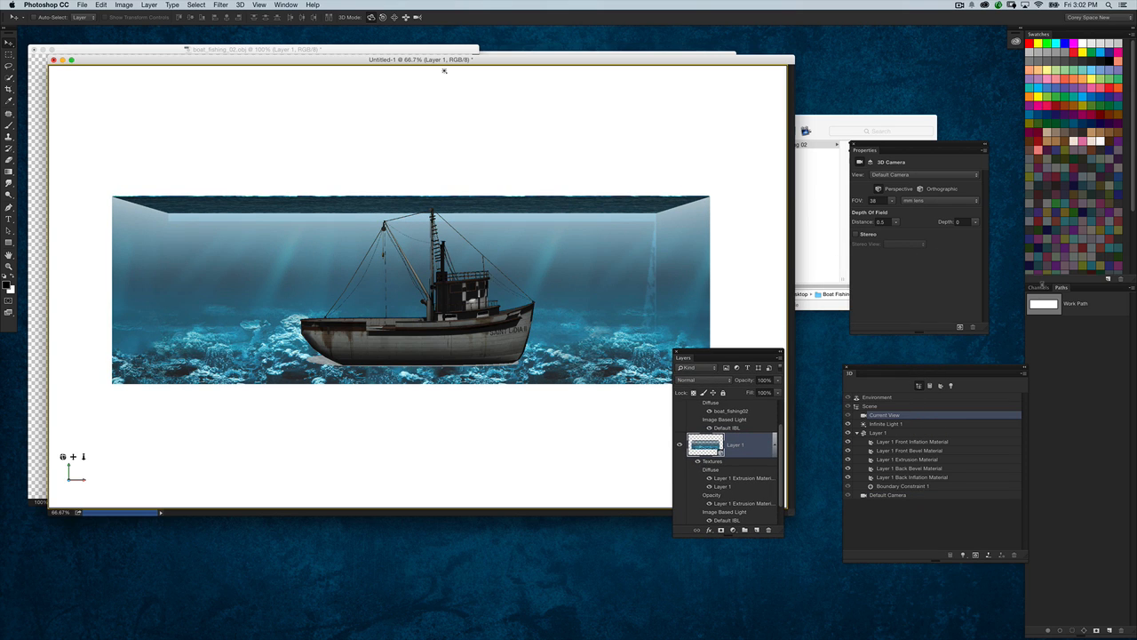
- Minimize the boat_fishing_02.obj document and reposition the Untitled-1 window and the 3D panel
{"action": "left_click", "coordinate": [290, 5]}
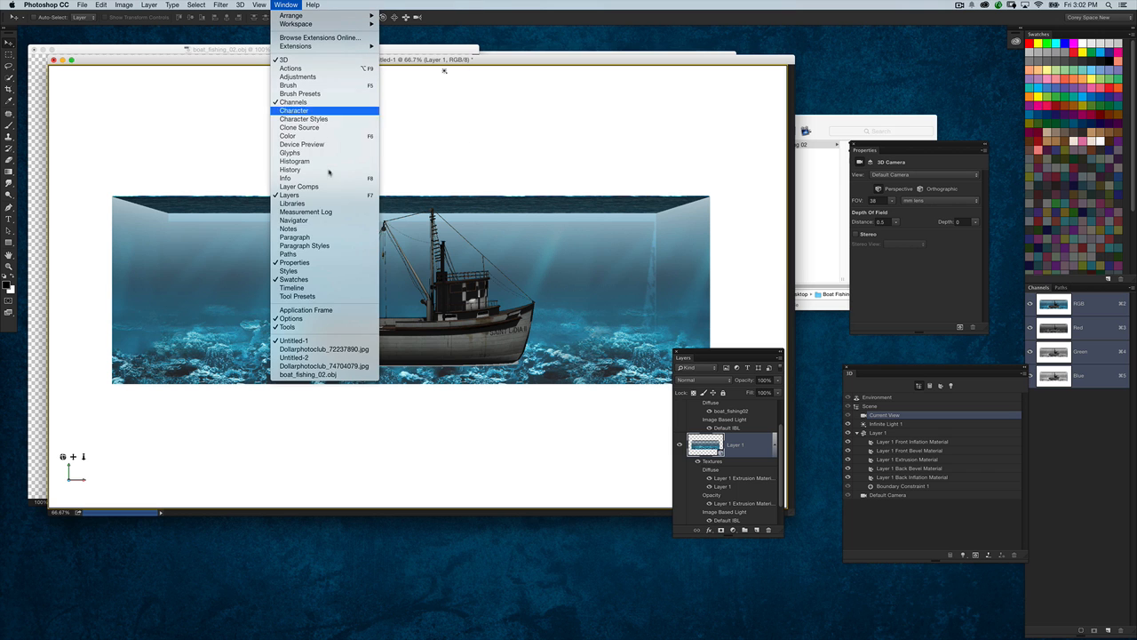
{"action": "left_click", "coordinate": [917, 375]}
{"action": "left_click_drag", "start_coordinate": [917, 375], "coordinate": [841, 416]}
{"action": "left_click_drag", "start_coordinate": [673, 63], "coordinate": [624, 85]}
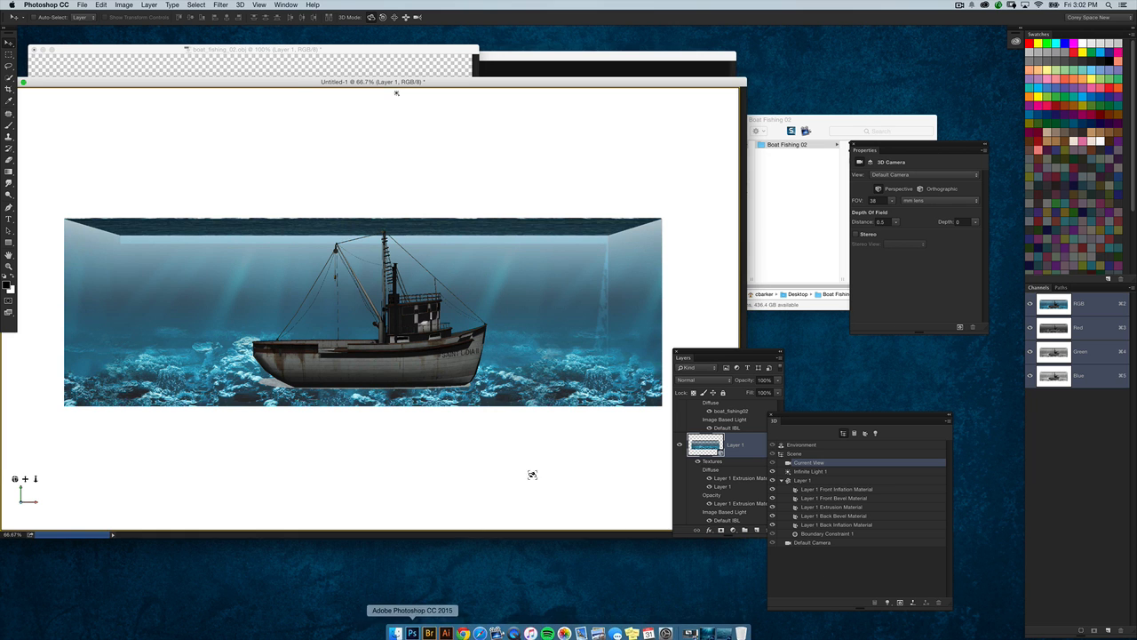
{"action": "left_click_drag", "start_coordinate": [271, 81], "coordinate": [410, 329]}
{"action": "left_click", "coordinate": [219, 73]}
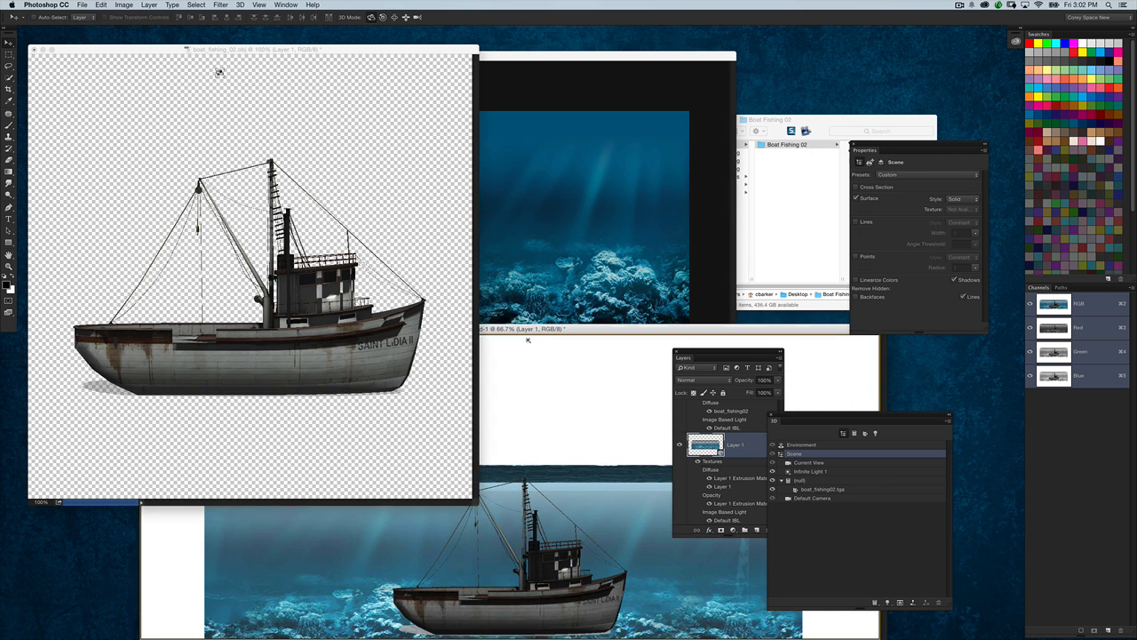
{"action": "left_click", "coordinate": [43, 50]}
{"action": "left_click_drag", "start_coordinate": [340, 328], "coordinate": [273, 67]}
- Reposition and lengthen the layers panel, and collapse the texture lists of the boat and box layers
{"action": "left_click_drag", "start_coordinate": [713, 354], "coordinate": [794, 162]}
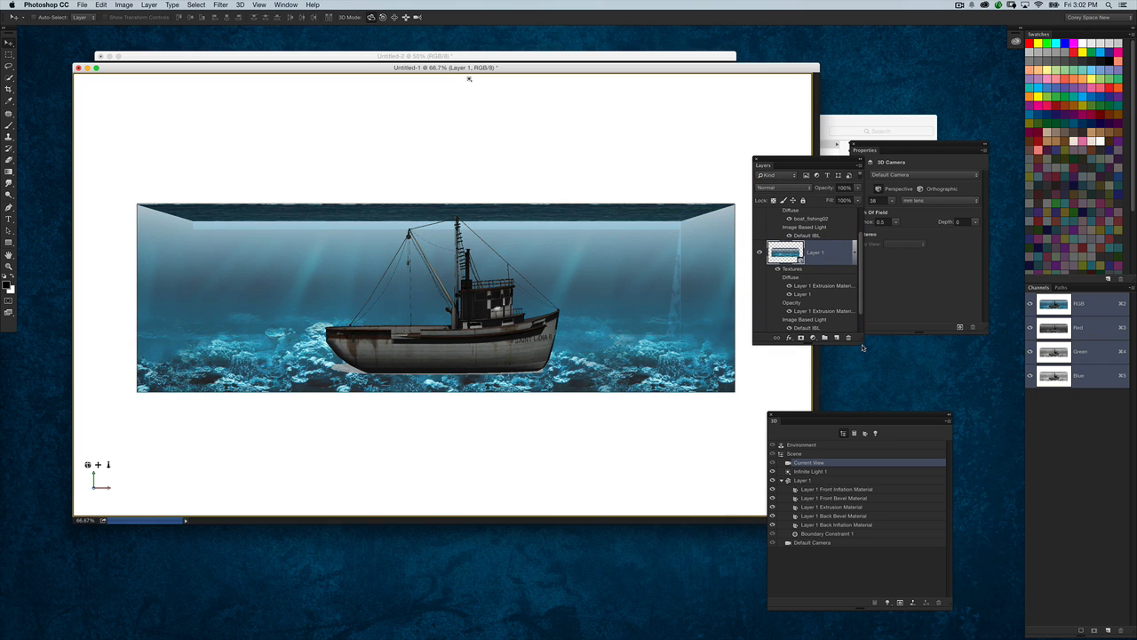
{"action": "left_click_drag", "start_coordinate": [862, 348], "coordinate": [862, 443]}
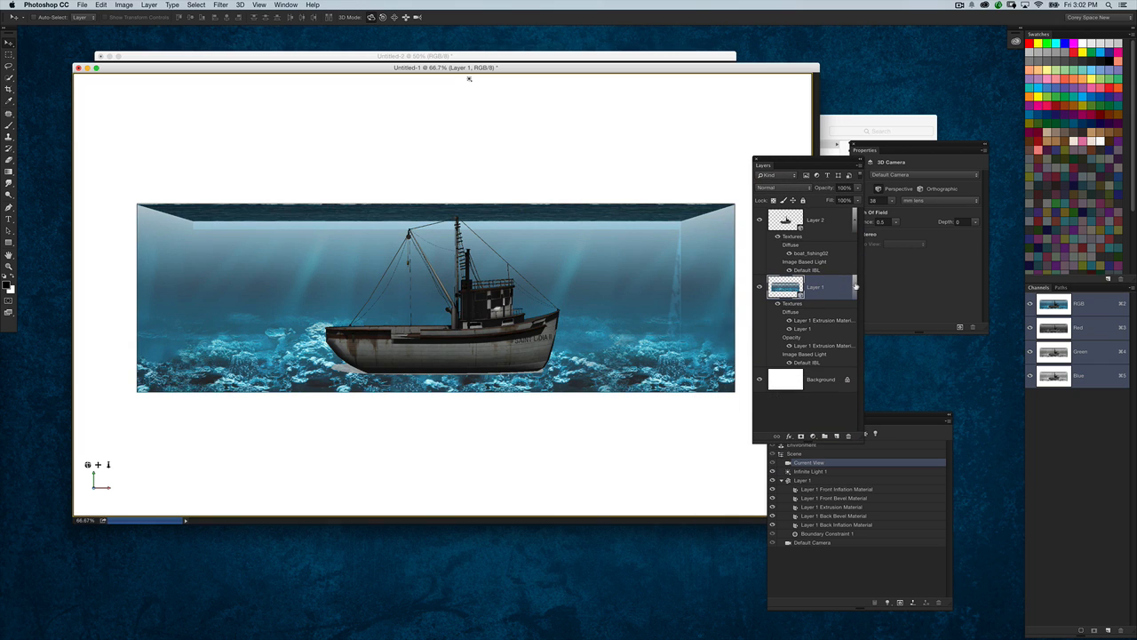
{"action": "left_click", "coordinate": [855, 286]}
{"action": "left_click", "coordinate": [854, 220]}
- Merge the boat's Layer 2 down into the box's Layer 1 and orbit the combined scene to inspect the boat inside
{"action": "left_click", "coordinate": [823, 228]}
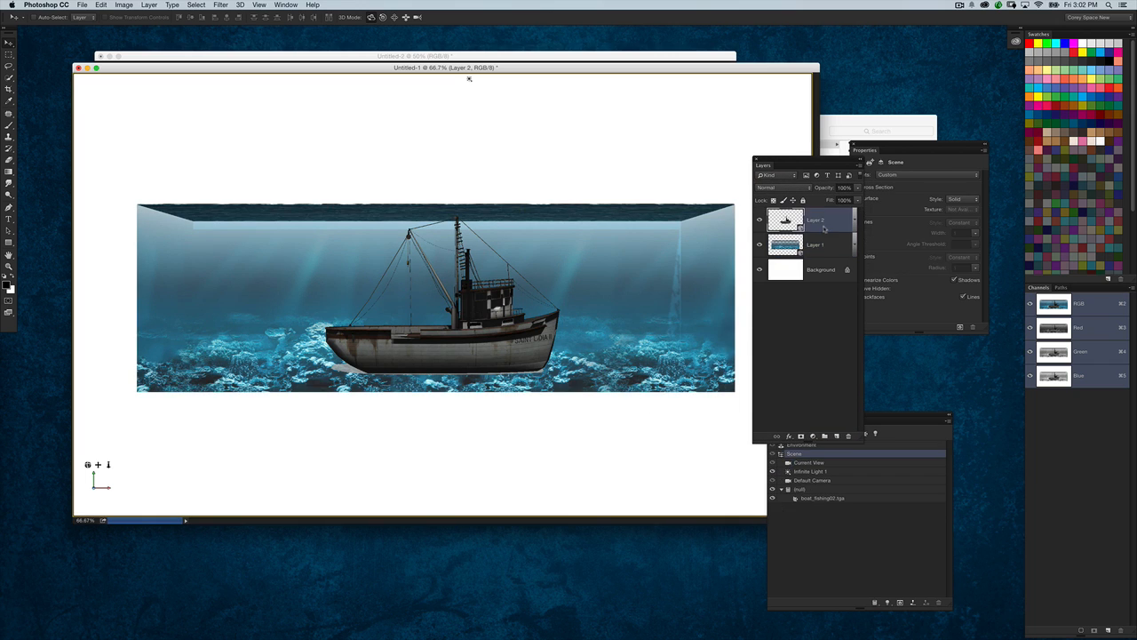
{"action": "left_click", "coordinate": [786, 242]}
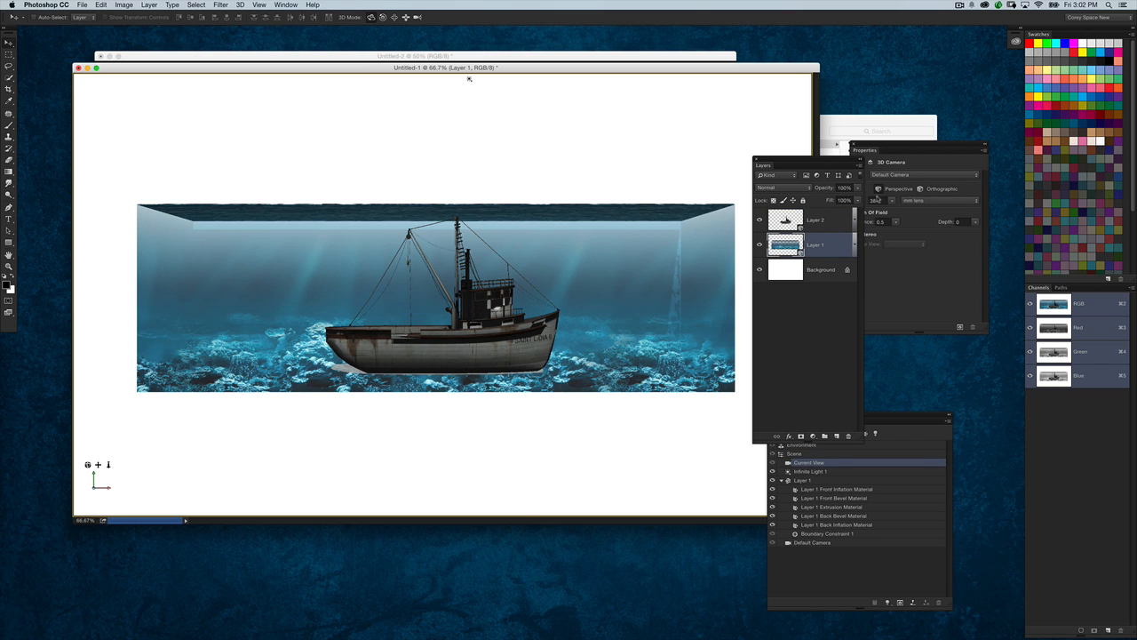
{"action": "left_click", "coordinate": [843, 219]}
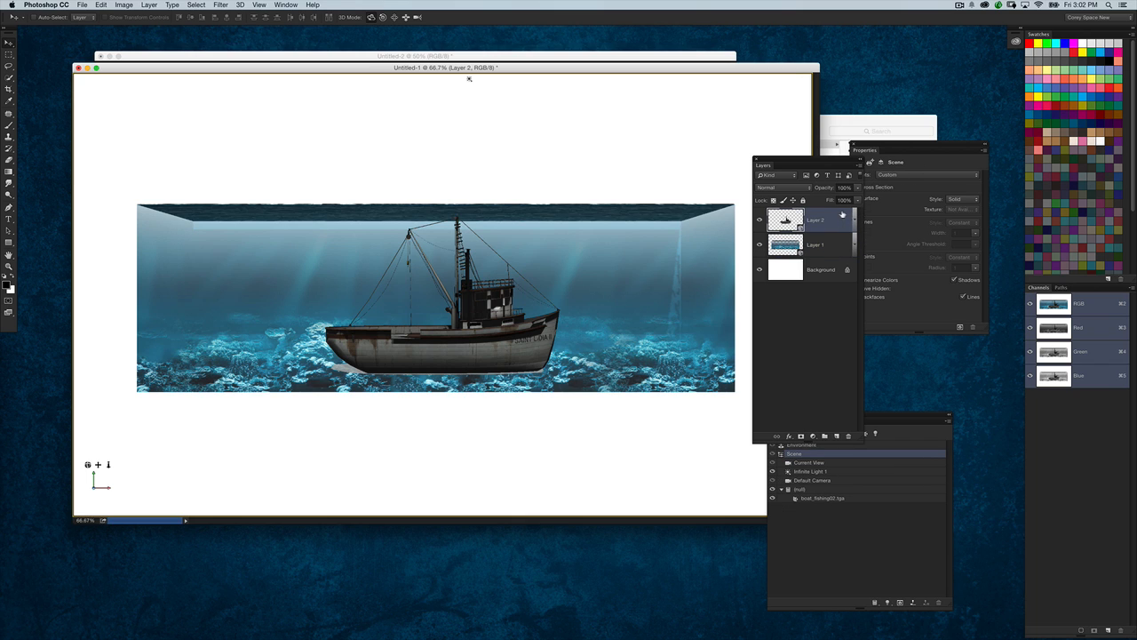
{"action": "key", "text": "super+e"}
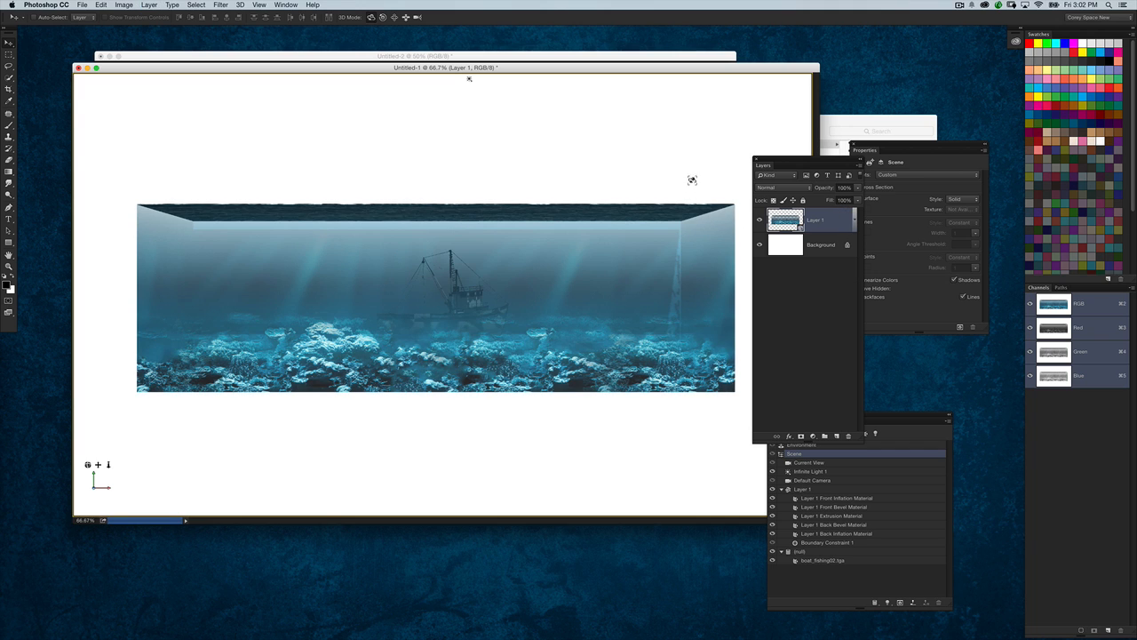
{"action": "left_click_drag", "start_coordinate": [693, 180], "coordinate": [647, 196]}
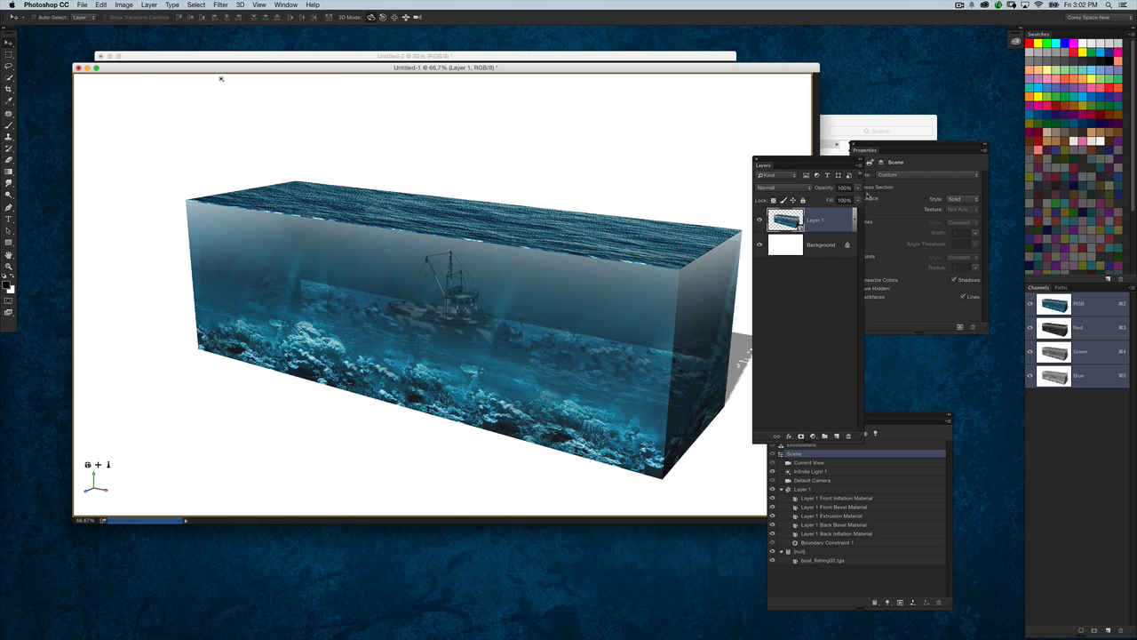
- Move the boat mesh up onto the water surface near the box's far end and orbit the scene to look down on it
{"action": "left_click_drag", "start_coordinate": [881, 414], "coordinate": [925, 300]}
{"action": "left_click", "coordinate": [868, 438]}
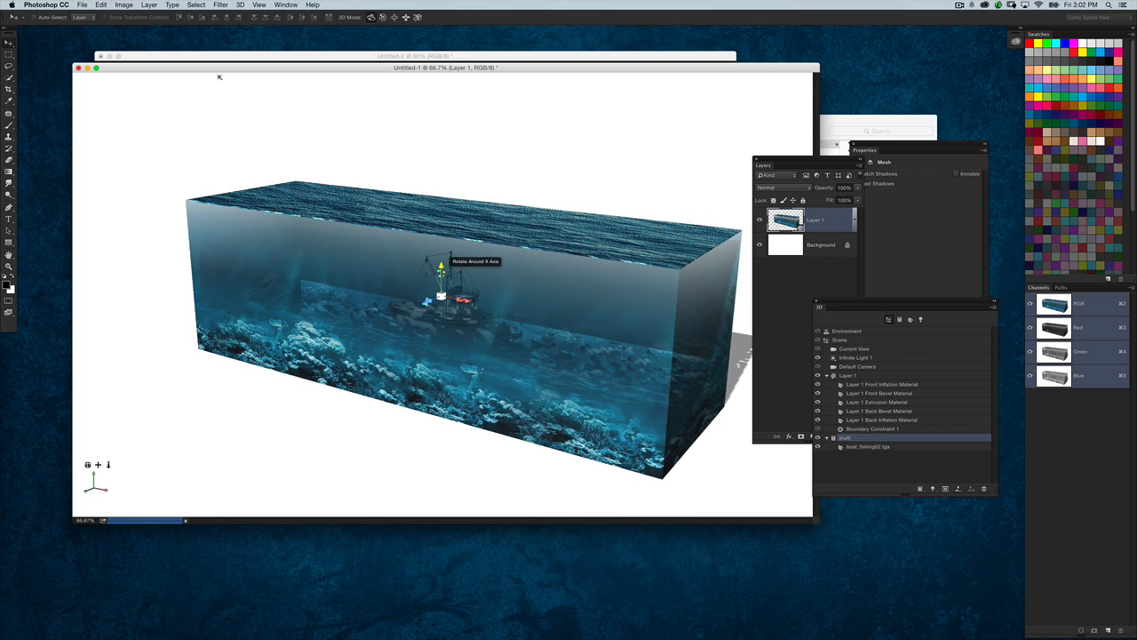
{"action": "left_click_drag", "start_coordinate": [441, 265], "coordinate": [658, 208]}
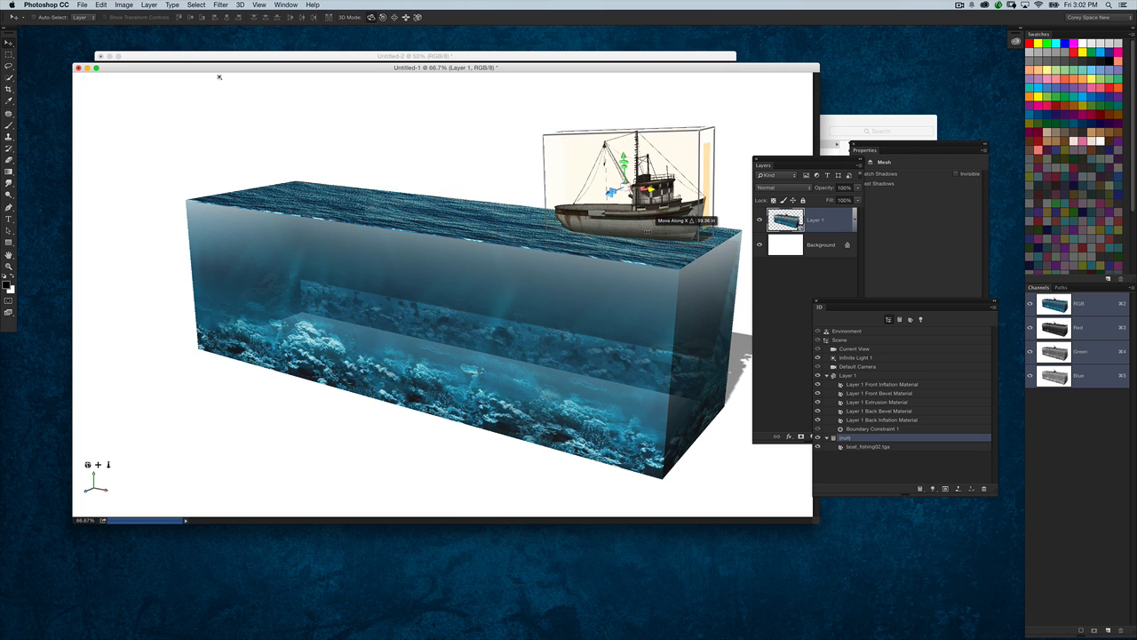
{"action": "left_click_drag", "start_coordinate": [623, 156], "coordinate": [614, 212]}
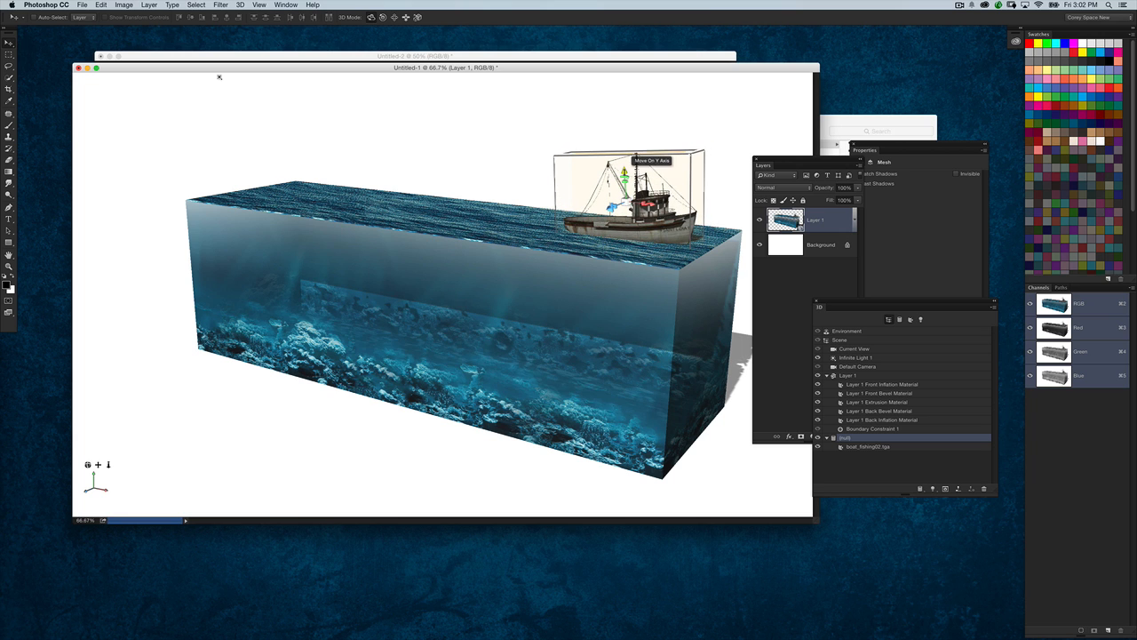
{"action": "left_click_drag", "start_coordinate": [625, 169], "coordinate": [625, 174]}
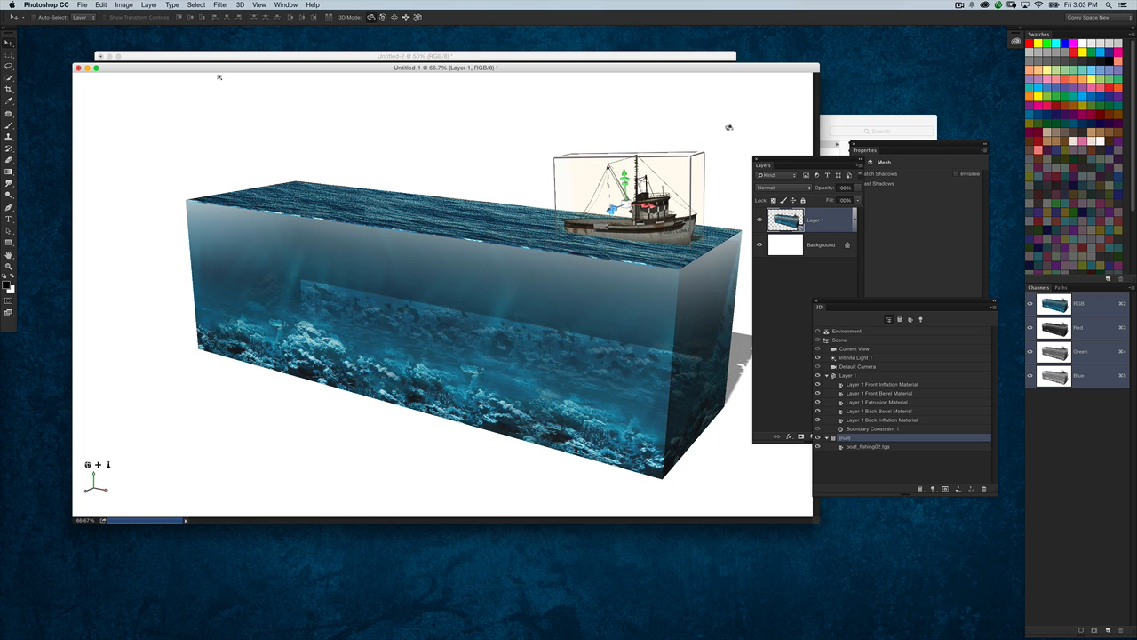
{"action": "left_click_drag", "start_coordinate": [729, 128], "coordinate": [686, 240]}
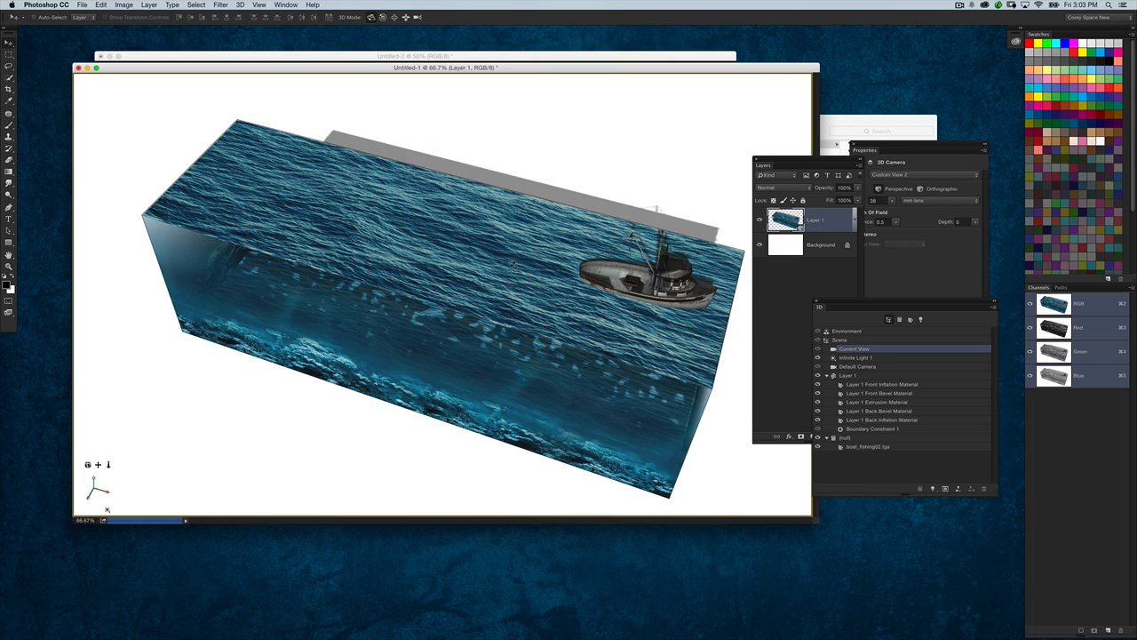
{"action": "mouse_move", "coordinate": [670, 163]}
{"action": "left_mouse_down"}
{"action": "mouse_move", "coordinate": [685, 162]}
{"action": "mouse_move", "coordinate": [676, 158]}
{"action": "left_mouse_up"}
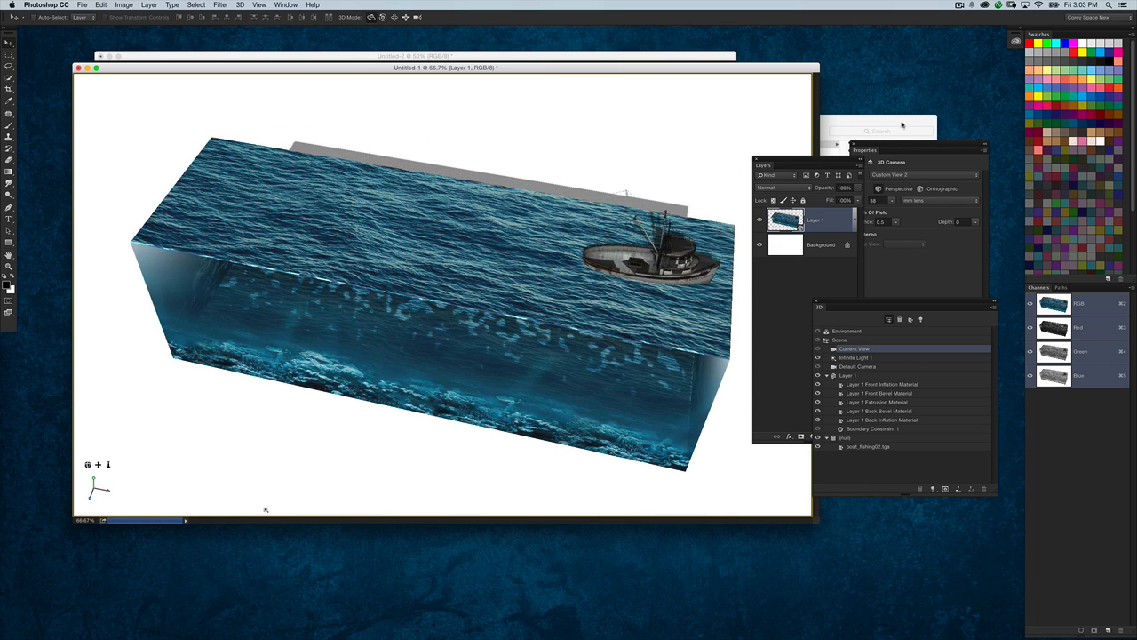
- Open Dollarphotoclub_74393675.jpg from the desktop in Photoshop, zoomed to 33.3% in a smaller window
{"action": "left_click", "coordinate": [886, 122]}
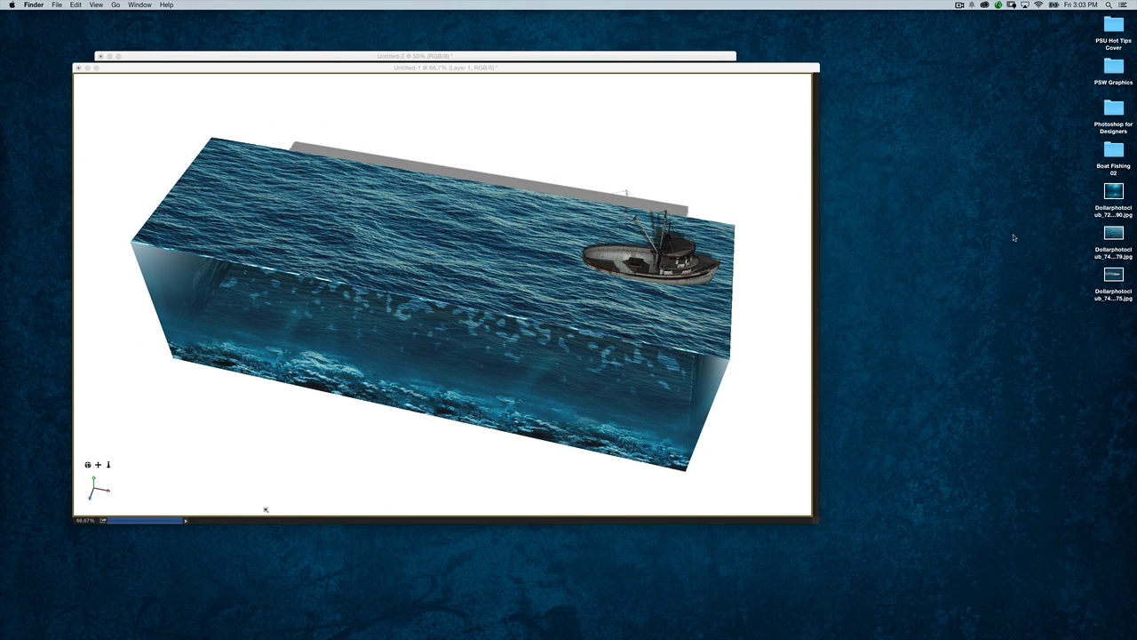
{"action": "left_click_drag", "start_coordinate": [1119, 281], "coordinate": [410, 630]}
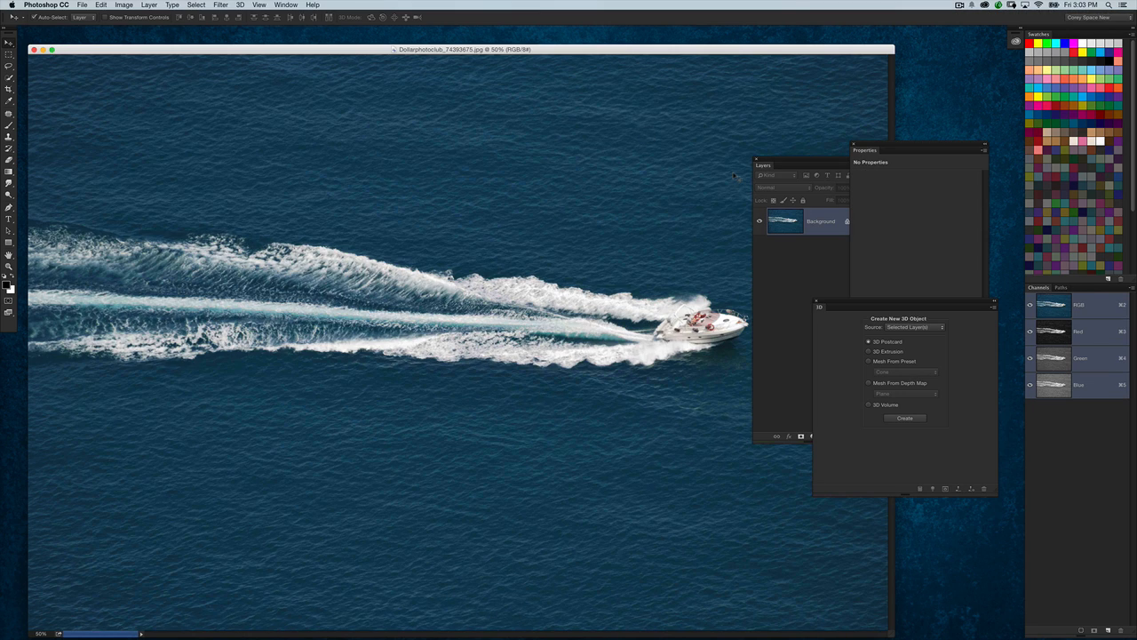
{"action": "key", "text": "super+minus"}
{"action": "left_click_drag", "start_coordinate": [605, 442], "coordinate": [697, 484]}
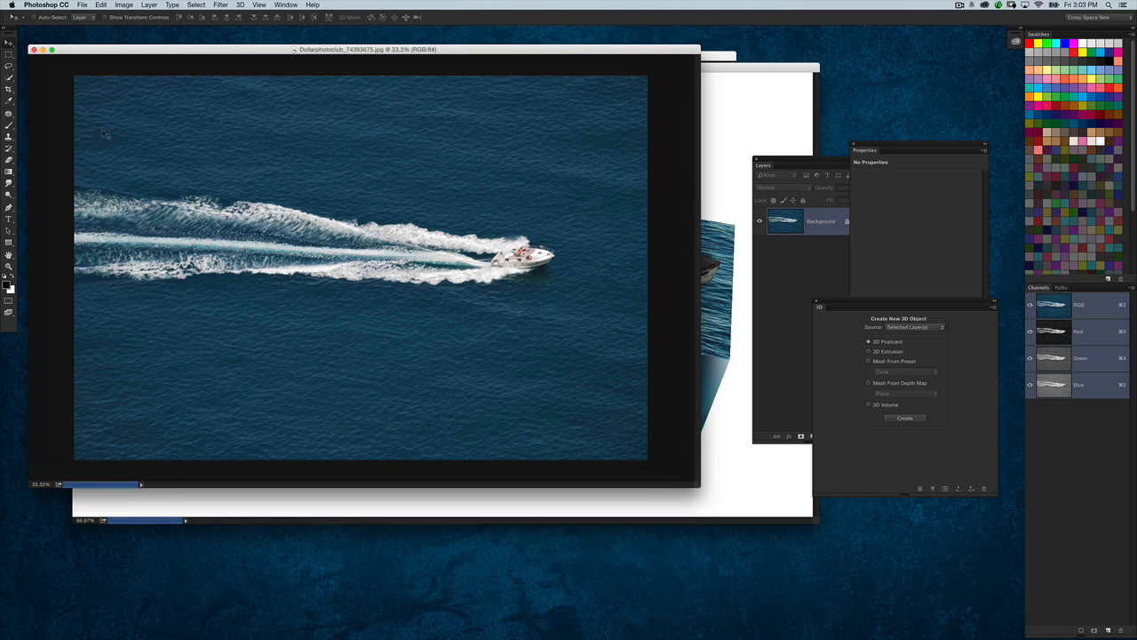
- Lasso the lower half of the speedboat's wake and brush around its foamy borders with Refine Edge, output as a selection
{"action": "left_click", "coordinate": [14, 68]}
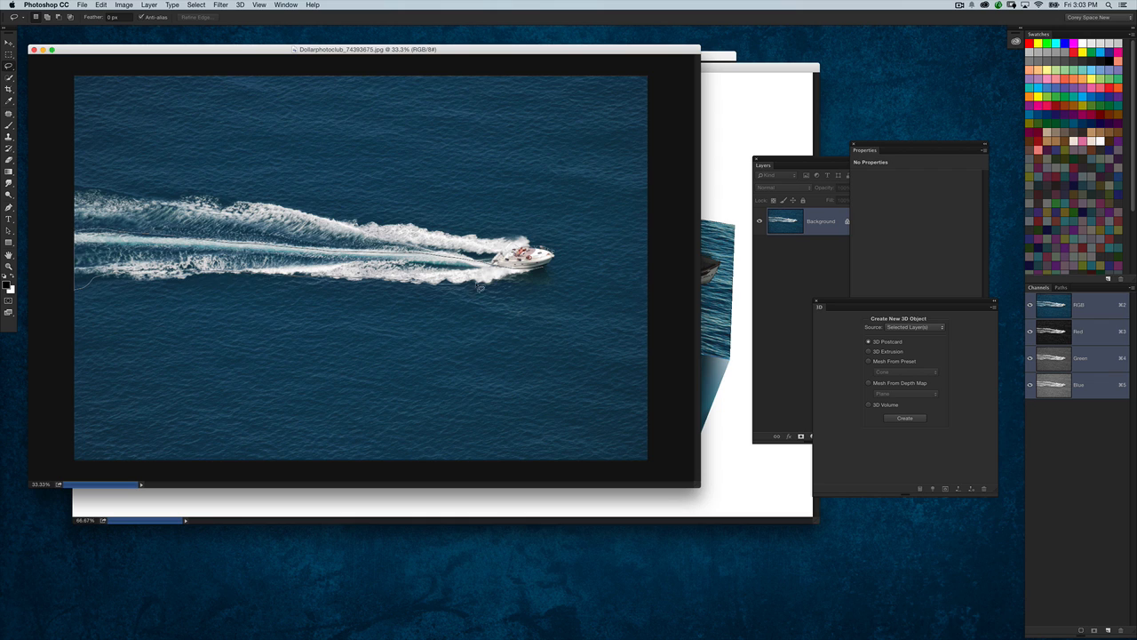
{"action": "left_click_drag", "start_coordinate": [80, 286], "coordinate": [77, 282]}
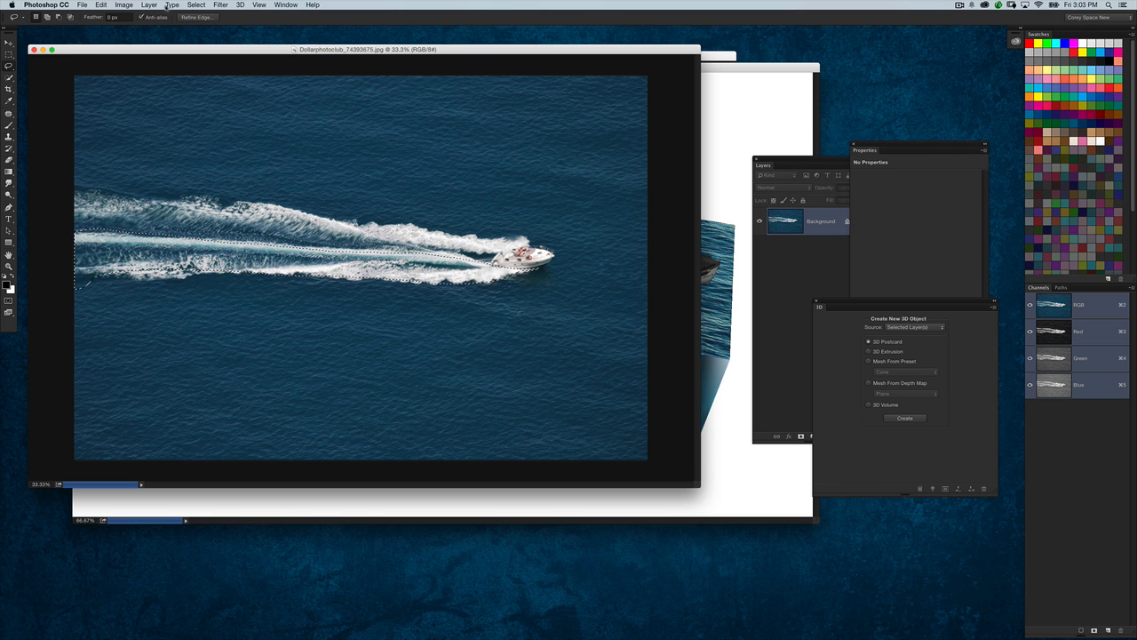
{"action": "left_click", "coordinate": [197, 17]}
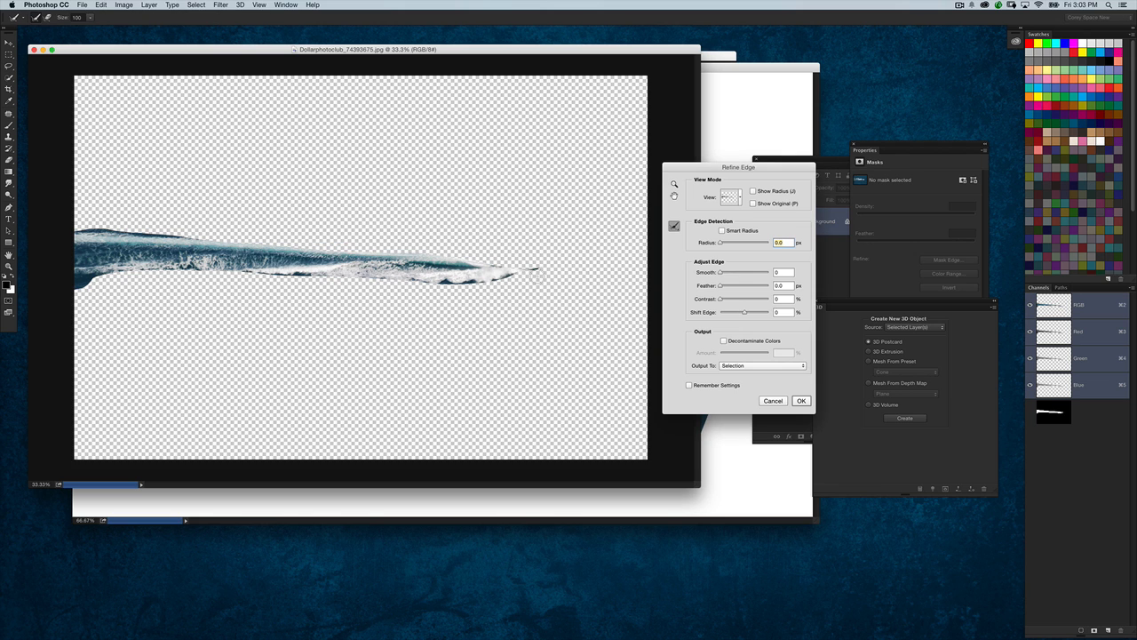
{"action": "mouse_move", "coordinate": [531, 275]}
{"action": "left_mouse_down"}
{"action": "mouse_move", "coordinate": [87, 273]}
{"action": "mouse_move", "coordinate": [90, 284]}
{"action": "left_mouse_up"}
{"action": "mouse_move", "coordinate": [75, 229]}
{"action": "left_mouse_down"}
{"action": "mouse_move", "coordinate": [497, 259]}
{"action": "mouse_move", "coordinate": [582, 232]}
{"action": "mouse_move", "coordinate": [478, 260]}
{"action": "mouse_move", "coordinate": [71, 224]}
{"action": "left_mouse_up"}
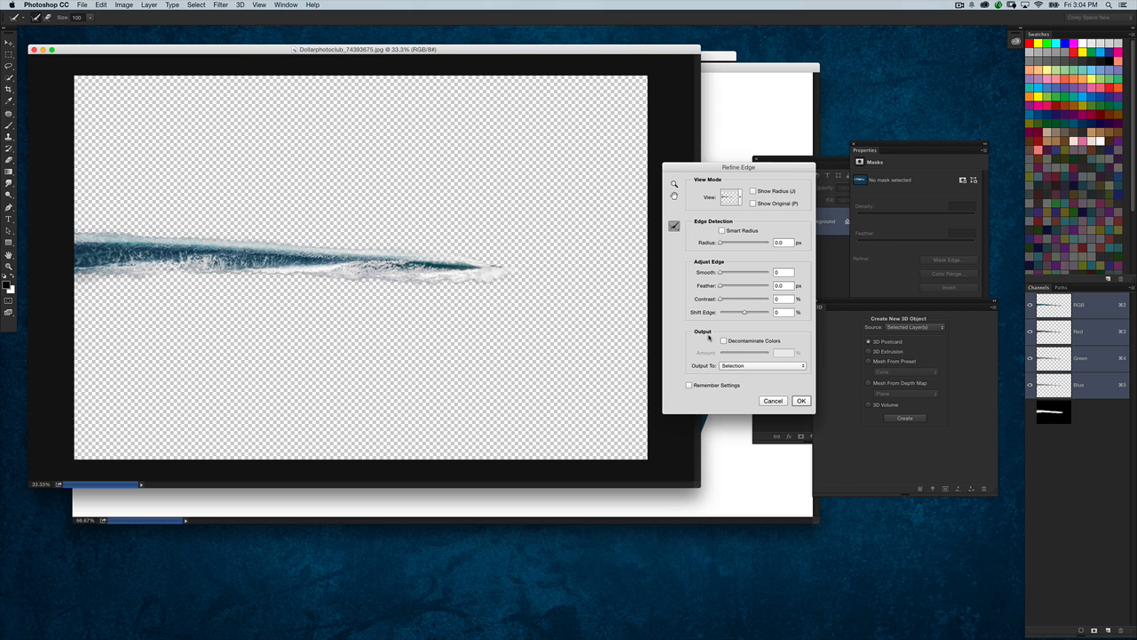
{"action": "left_click", "coordinate": [801, 400]}
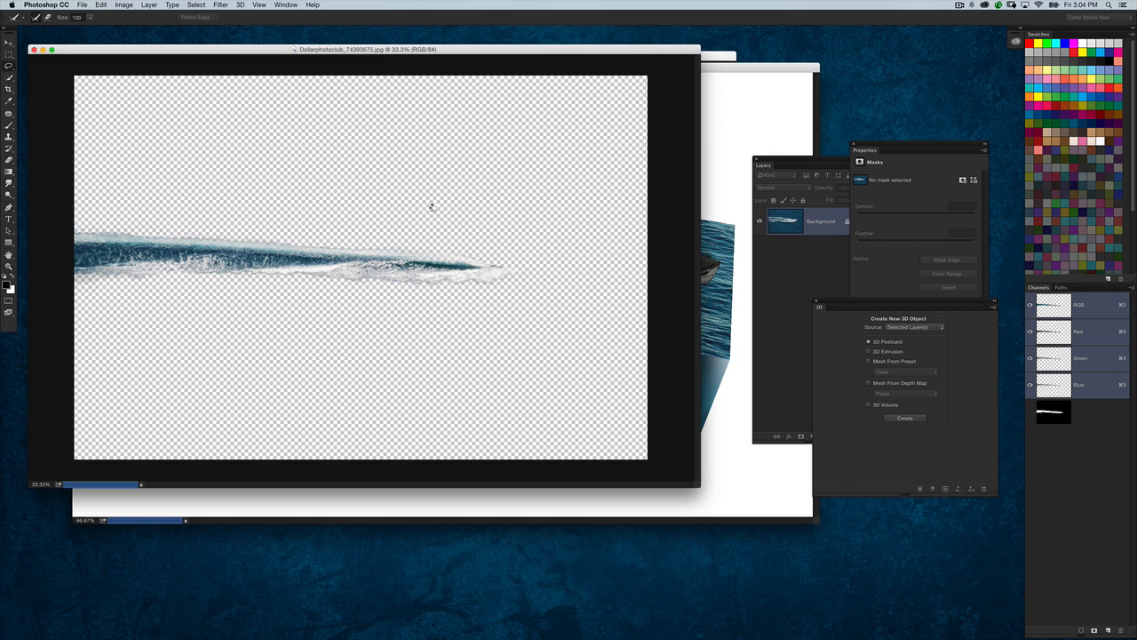
- Copy the selected wake to a new layer and move the copy onto the open water below the speedboat
{"action": "key", "text": "super+j"}
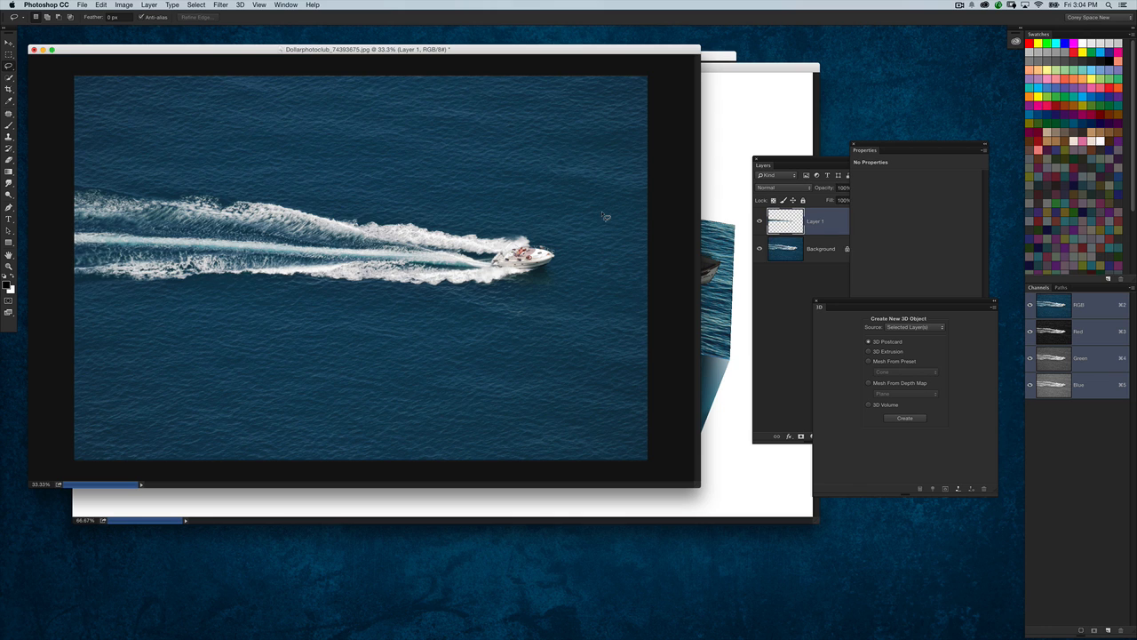
{"action": "left_click", "coordinate": [10, 43]}
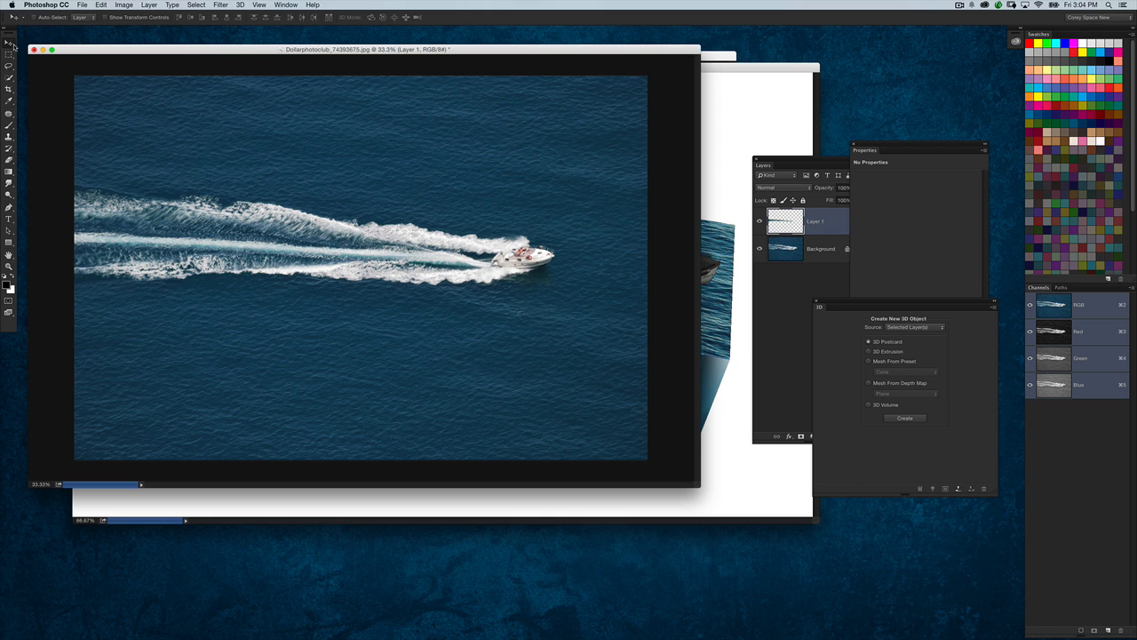
{"action": "left_click_drag", "start_coordinate": [320, 279], "coordinate": [631, 306]}
{"action": "key", "text": "super+t"}
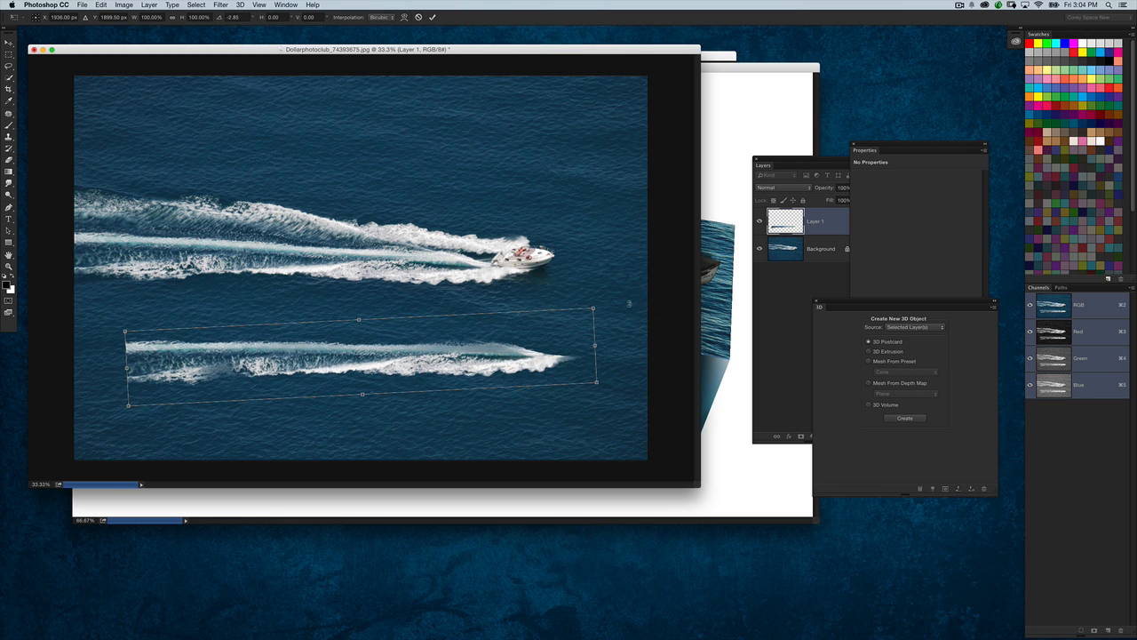
{"action": "key", "text": "Return"}
{"action": "key", "text": "super+z"}
- Shift the copied wake slightly down and rotate it by -1.70° with Free Transform
{"action": "left_click_drag", "start_coordinate": [462, 358], "coordinate": [463, 366]}
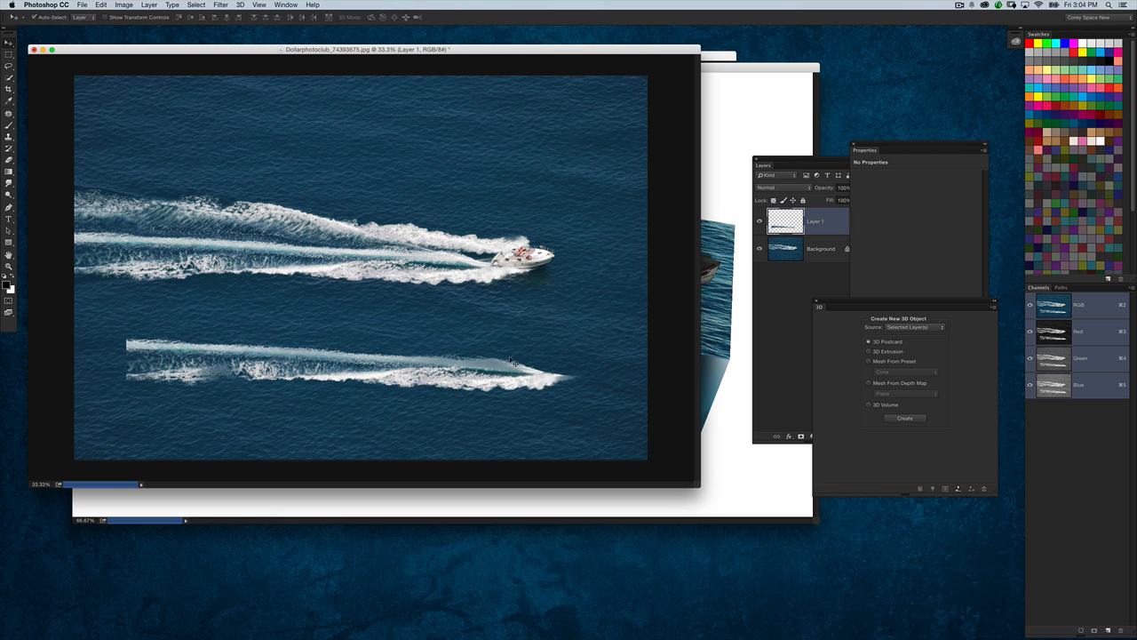
{"action": "key", "text": "super+t"}
{"action": "left_click_drag", "start_coordinate": [605, 332], "coordinate": [626, 321]}
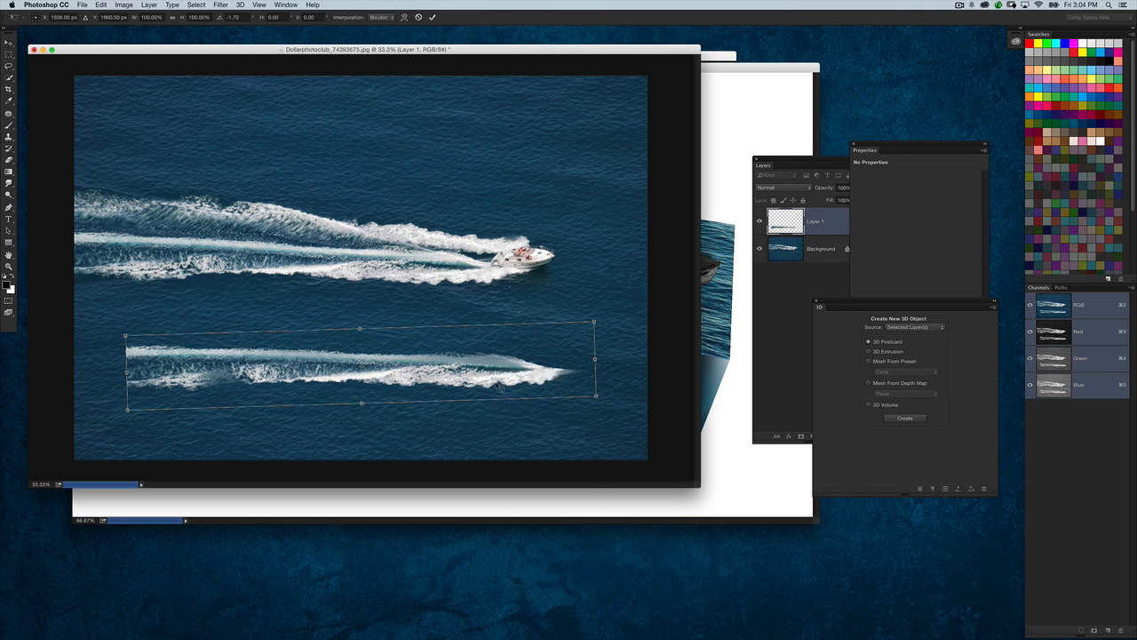
{"action": "right_click", "coordinate": [498, 381]}
{"action": "left_click", "coordinate": [421, 392]}
{"action": "key", "text": "Return"}
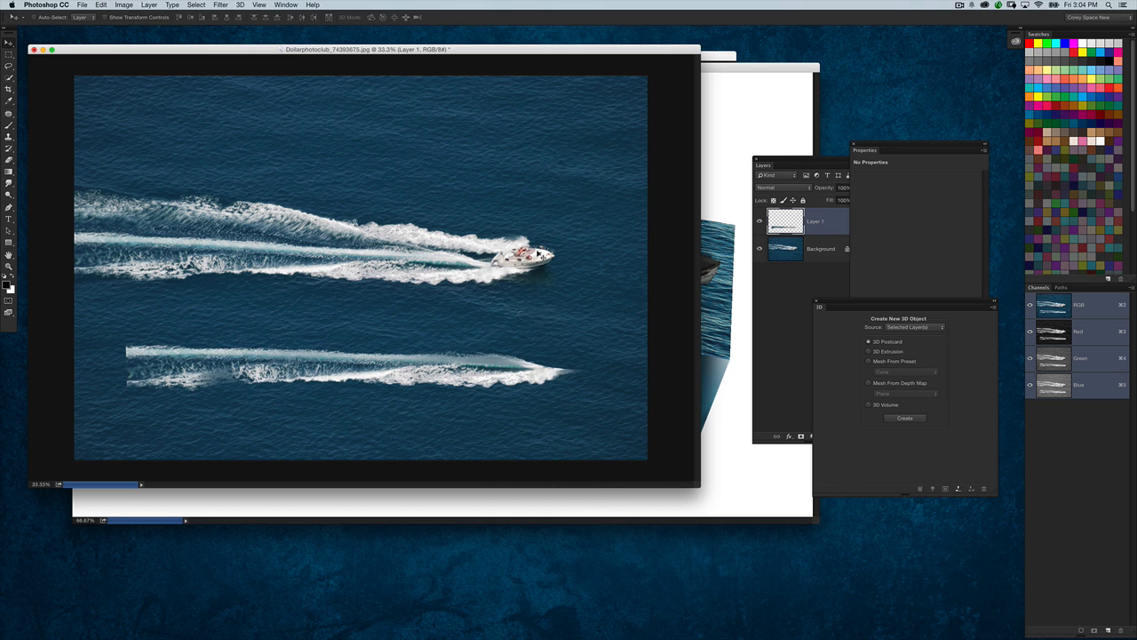
- Puppet Warp the copied wake with pins along its length, bending its tip and tail upward to straighten its inner edge
{"action": "left_click", "coordinate": [82, 5]}
{"action": "mouse_move", "coordinate": [103, 5]}
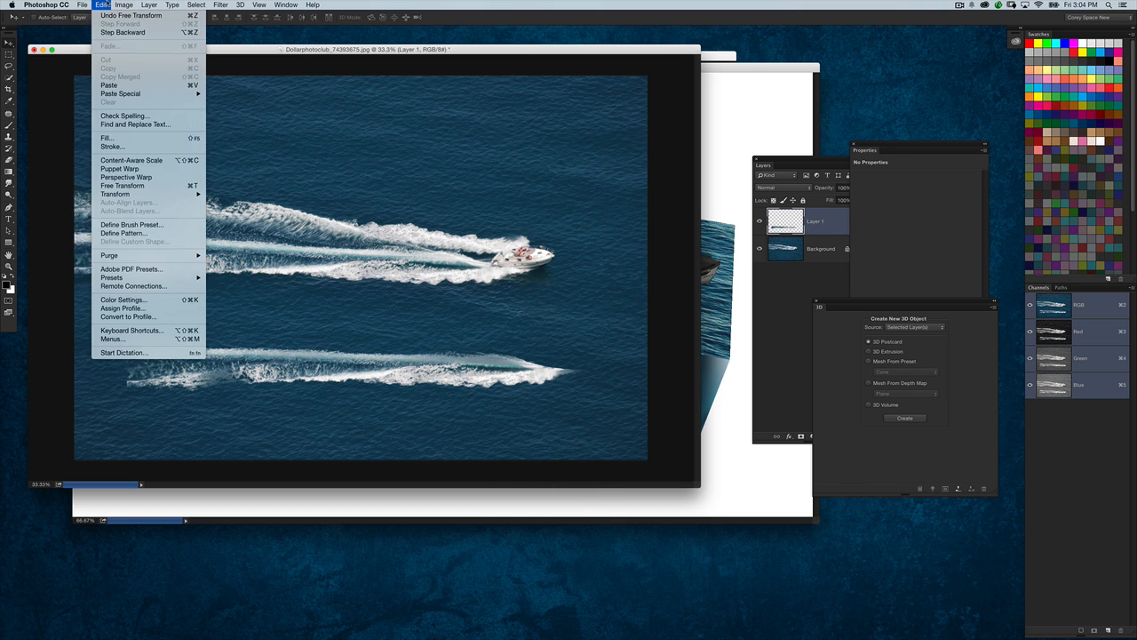
{"action": "left_click", "coordinate": [142, 169]}
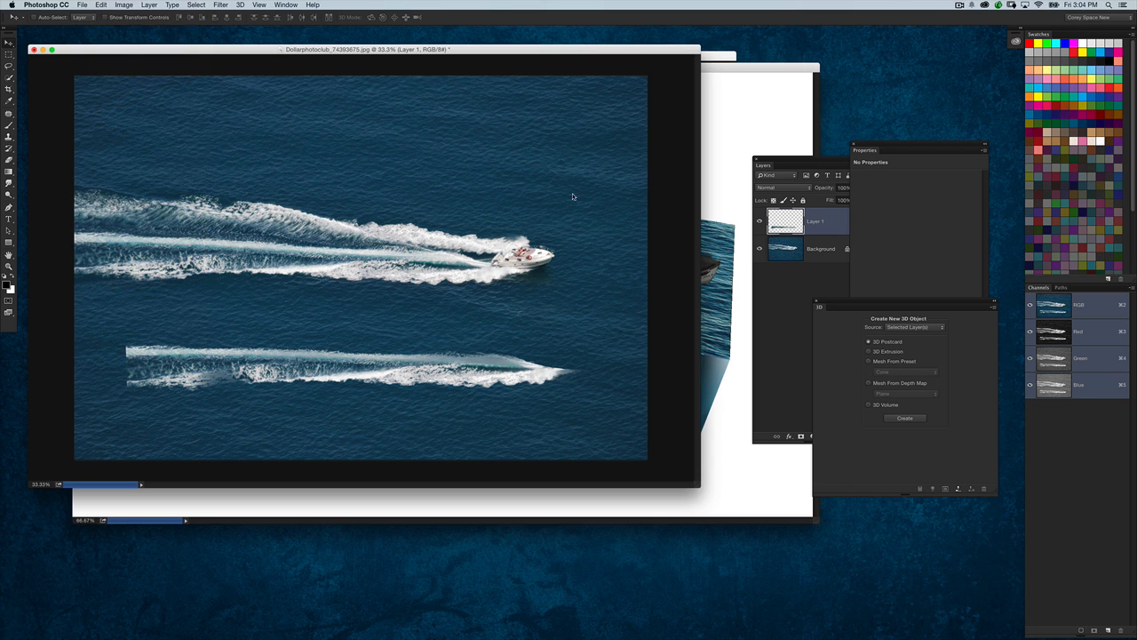
{"action": "left_click", "coordinate": [540, 370]}
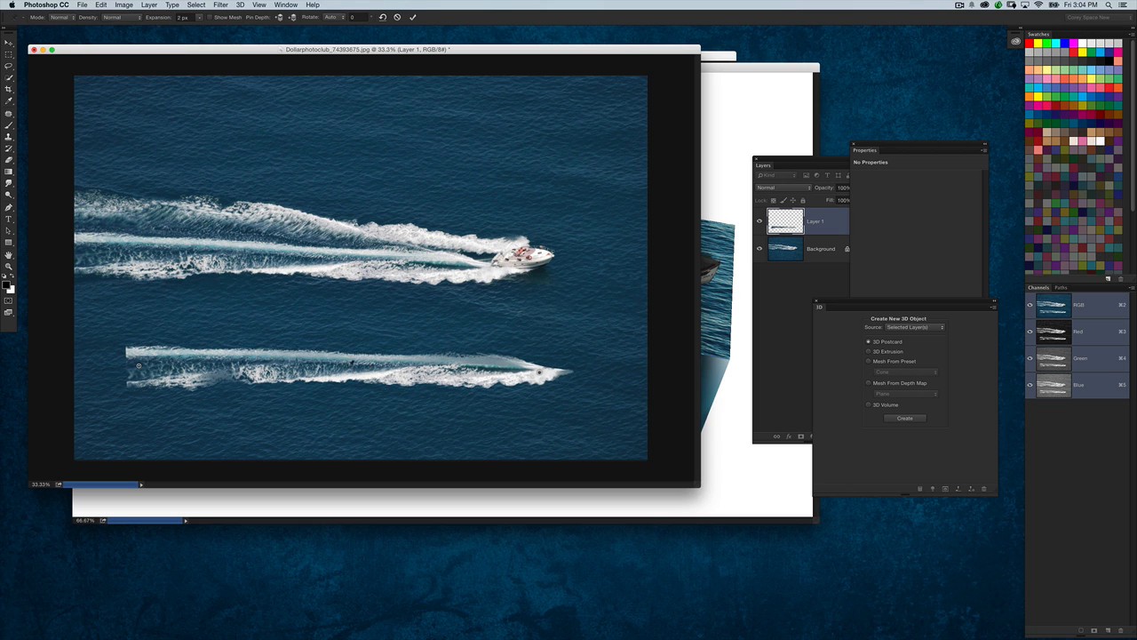
{"action": "mouse_move", "coordinate": [540, 373]}
{"action": "left_mouse_down"}
{"action": "mouse_move", "coordinate": [543, 349]}
{"action": "mouse_move", "coordinate": [539, 359]}
{"action": "left_mouse_up"}
{"action": "left_click_drag", "start_coordinate": [140, 366], "coordinate": [140, 361]}
{"action": "key", "text": "Return"}
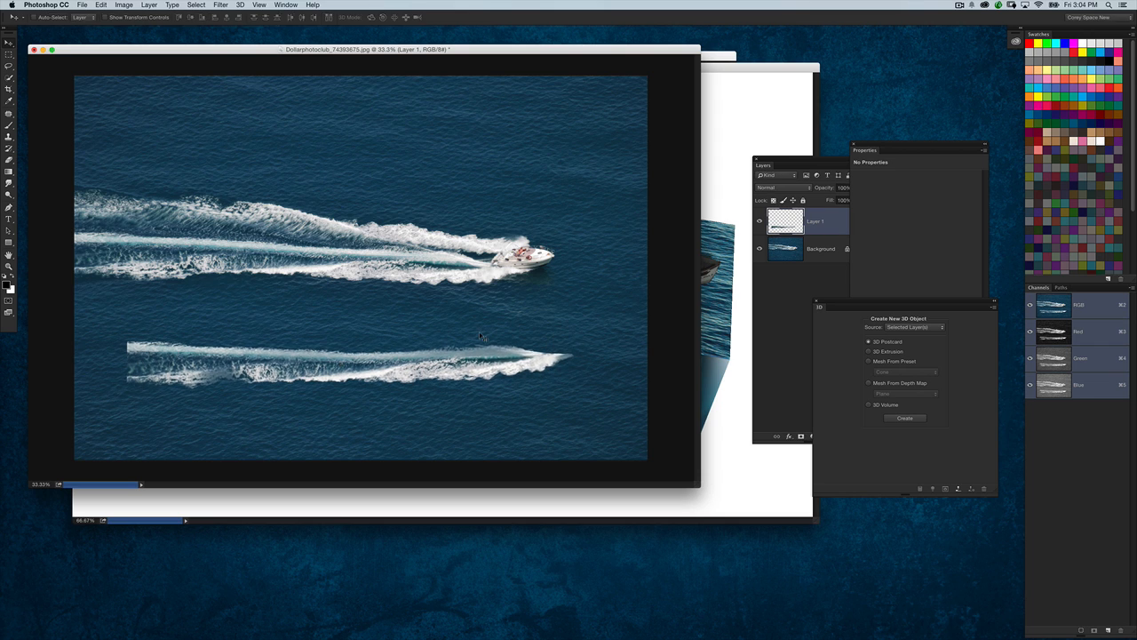
- Duplicate the Layer 1 wake directly above itself and flip the duplicate vertically
{"action": "left_click_drag", "start_coordinate": [413, 373], "coordinate": [425, 379]}
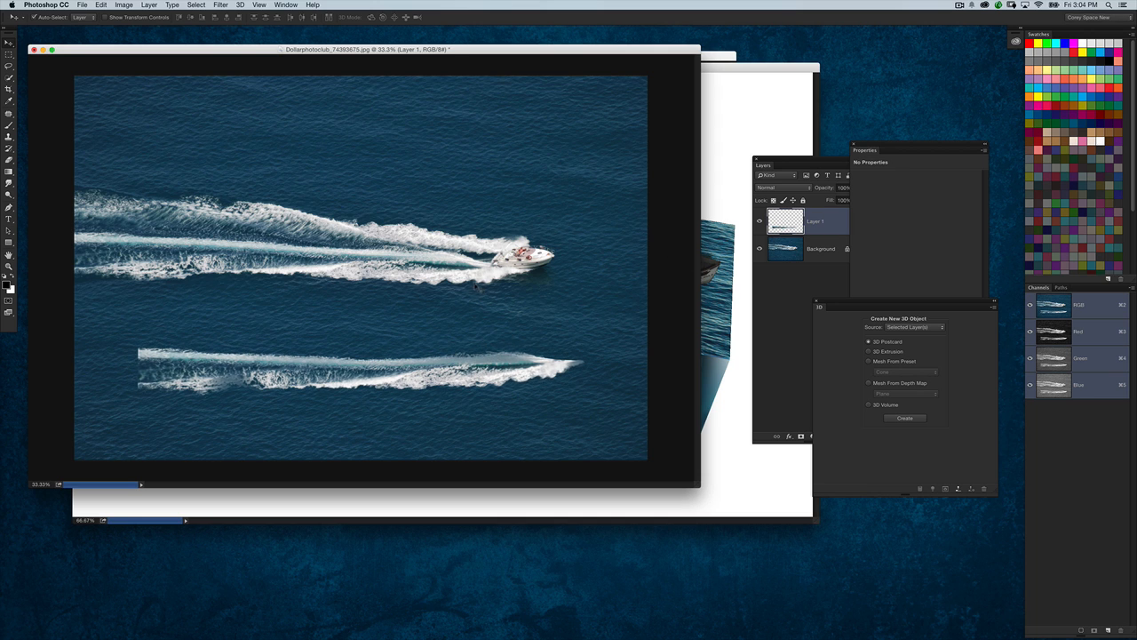
{"action": "left_click_drag", "start_coordinate": [425, 389], "coordinate": [425, 363]}
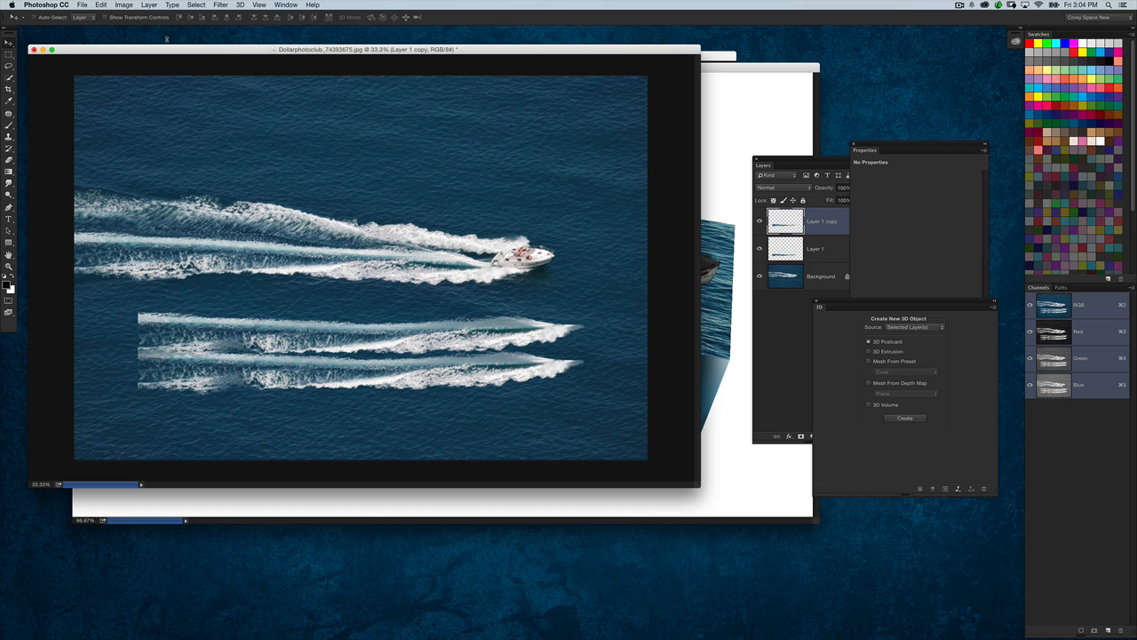
{"action": "left_click", "coordinate": [101, 5]}
{"action": "mouse_move", "coordinate": [130, 195]}
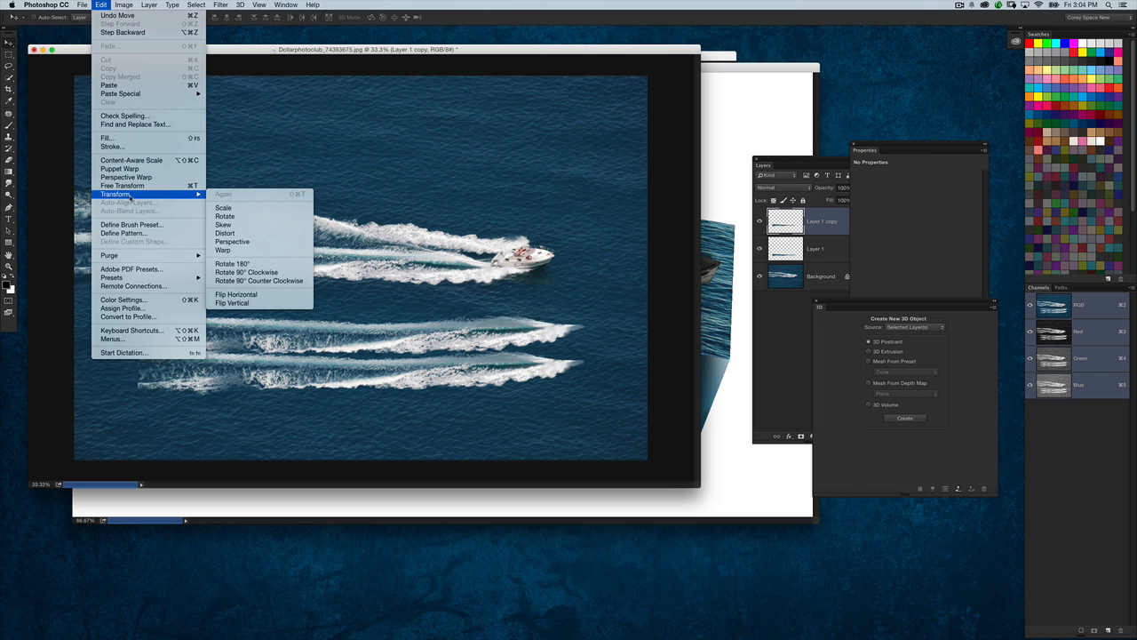
{"action": "left_click", "coordinate": [232, 303]}
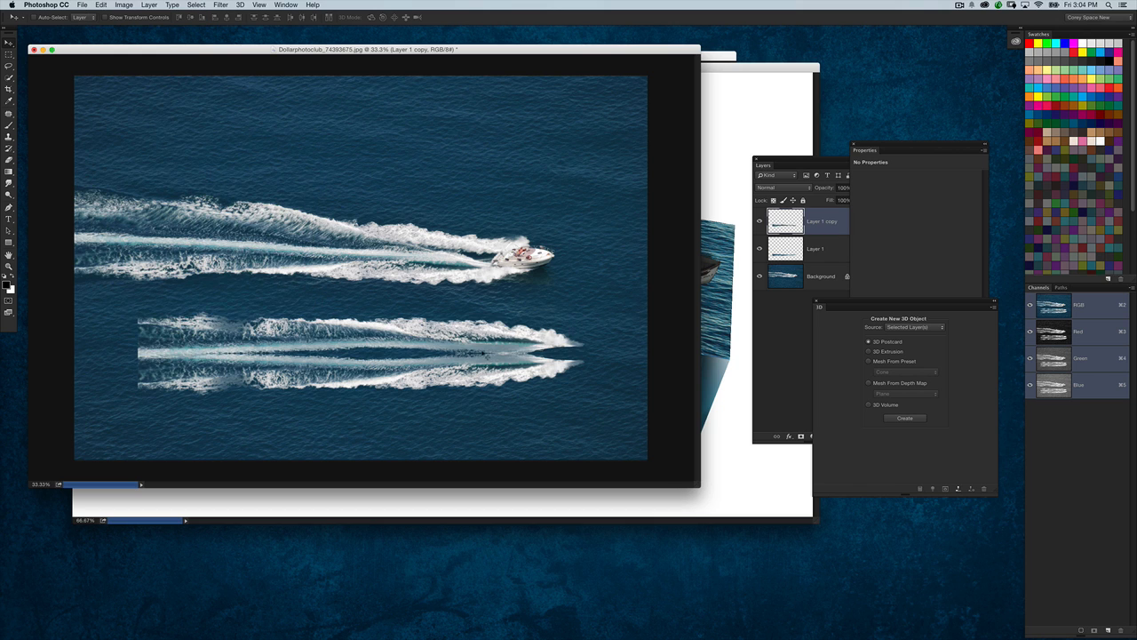
- Align the flipped wake half with the lower half, merge both into Layer 1 and reposition the merged wake
{"action": "left_click_drag", "start_coordinate": [482, 353], "coordinate": [483, 334]}
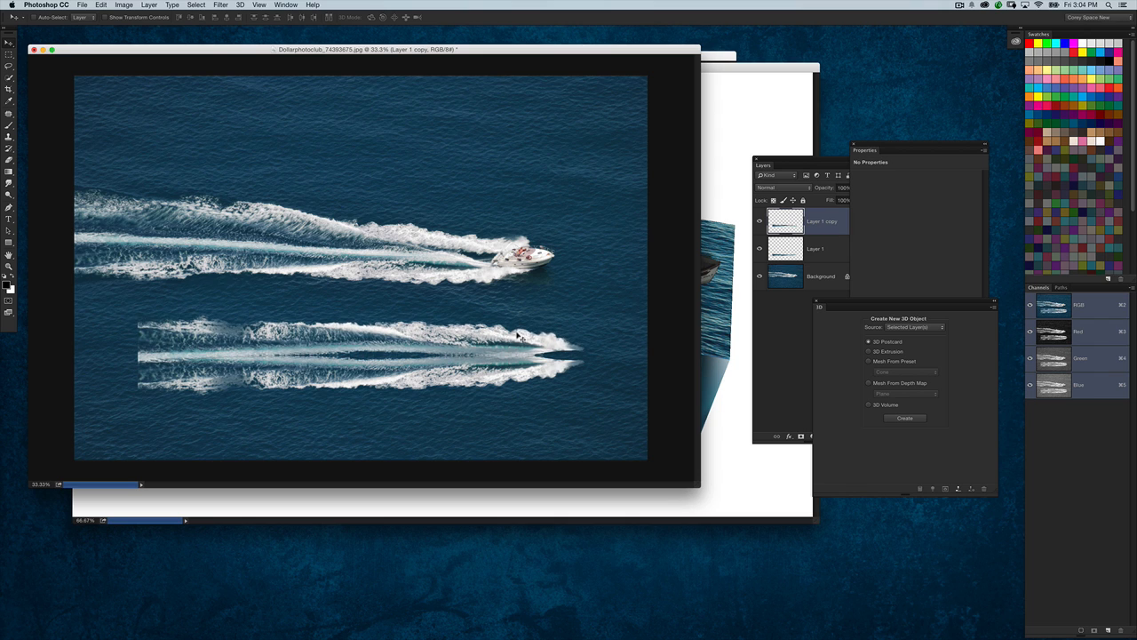
{"action": "key", "text": "Up"}
{"action": "key", "text": "Up"}
{"action": "key", "text": "Up"}
{"action": "key", "text": "Up"}
{"action": "key", "text": "Up"}
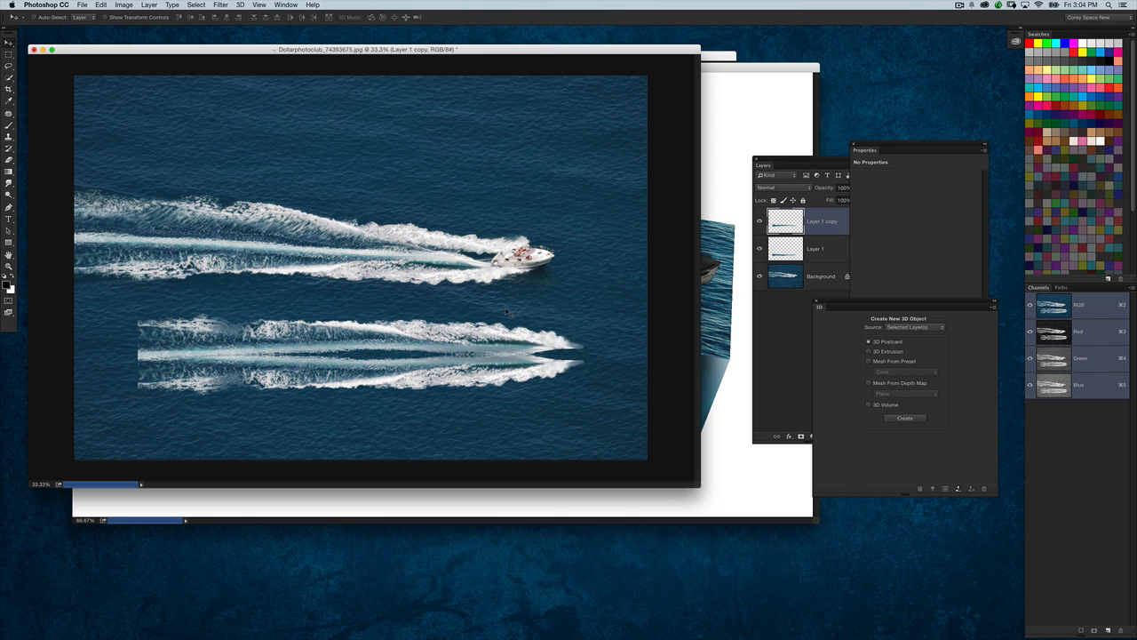
{"action": "key", "text": "ctrl+e"}
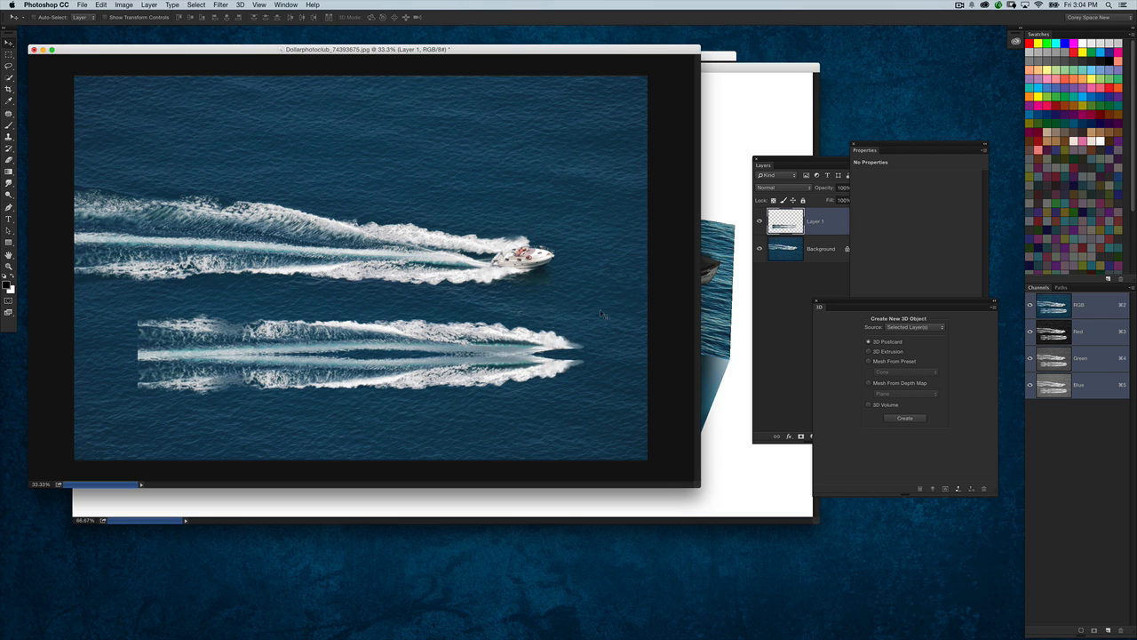
{"action": "mouse_move", "coordinate": [485, 360]}
{"action": "left_mouse_down"}
{"action": "mouse_move", "coordinate": [487, 349]}
{"action": "mouse_move", "coordinate": [496, 364]}
{"action": "left_mouse_up"}
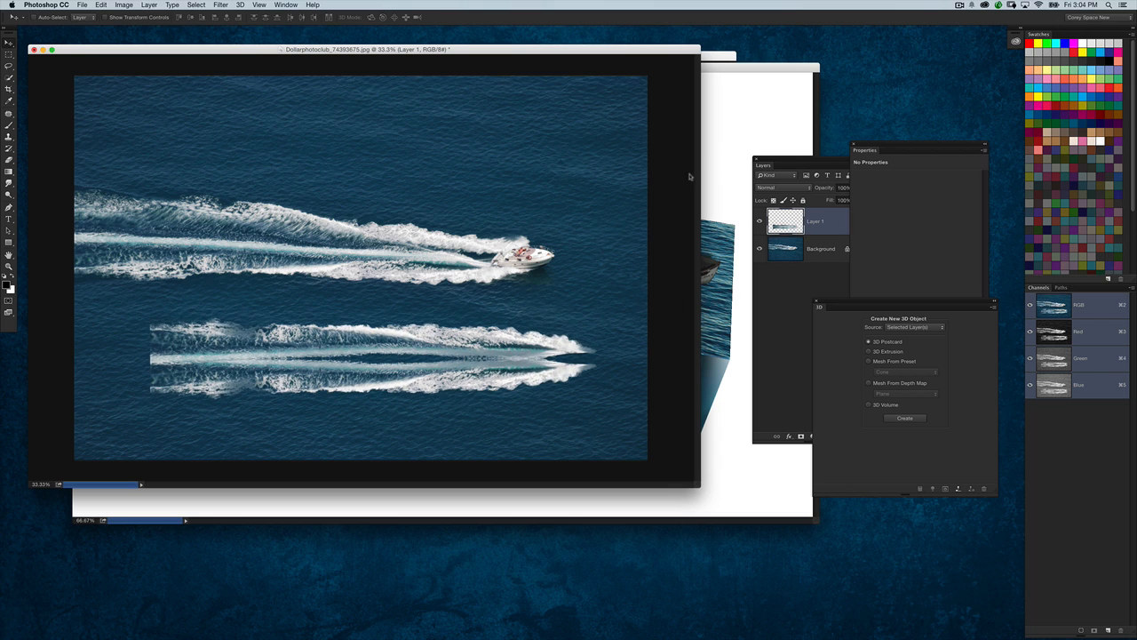
- In the ocean box document, open the diffuse texture of the Layer 1 Front Inflation Material for editing
{"action": "left_click_drag", "start_coordinate": [619, 50], "coordinate": [269, 137]}
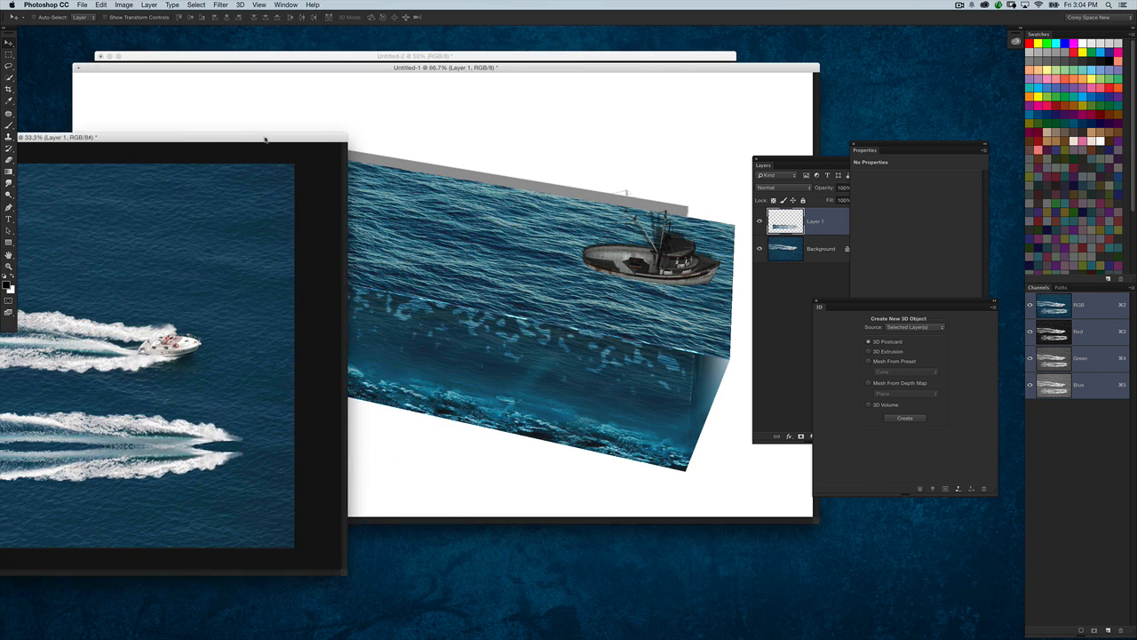
{"action": "left_click", "coordinate": [559, 109]}
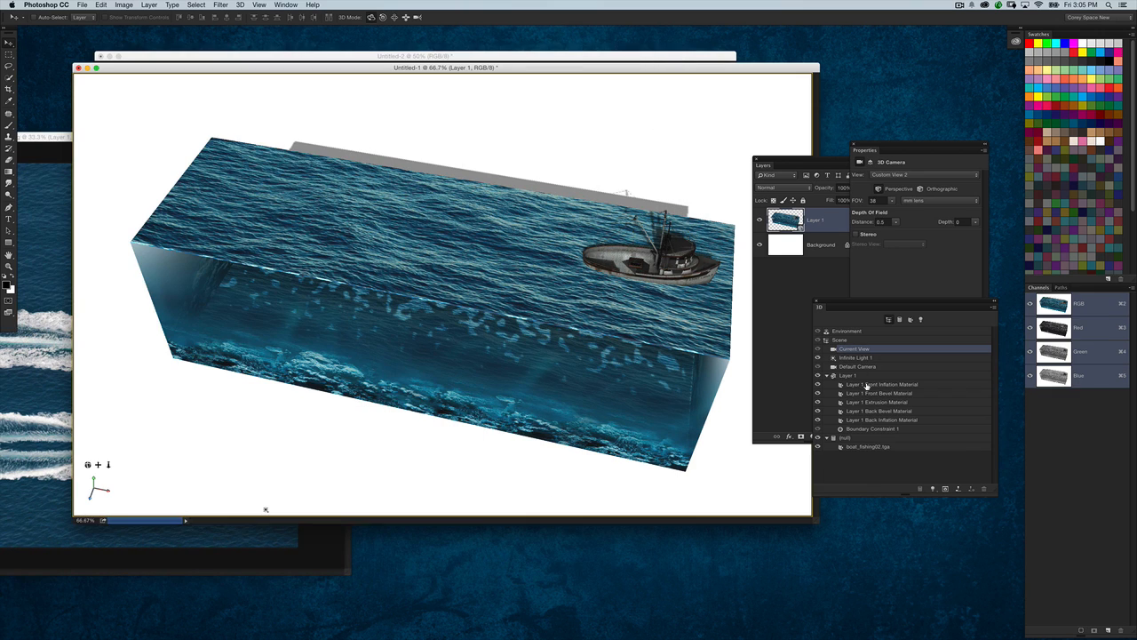
{"action": "left_click", "coordinate": [866, 385]}
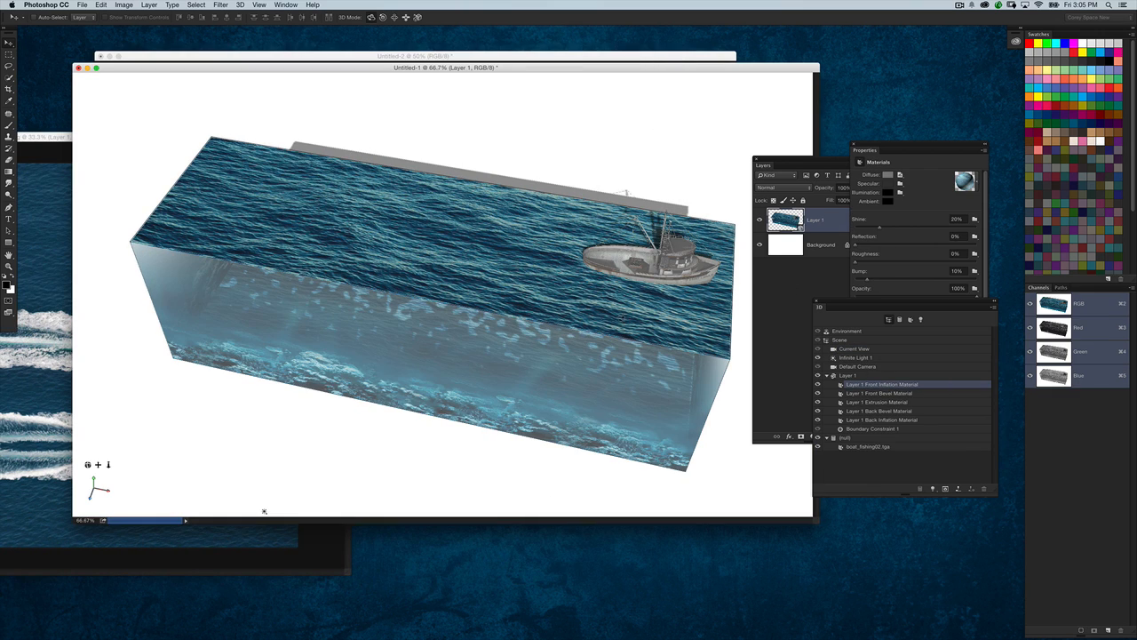
{"action": "left_click", "coordinate": [900, 175]}
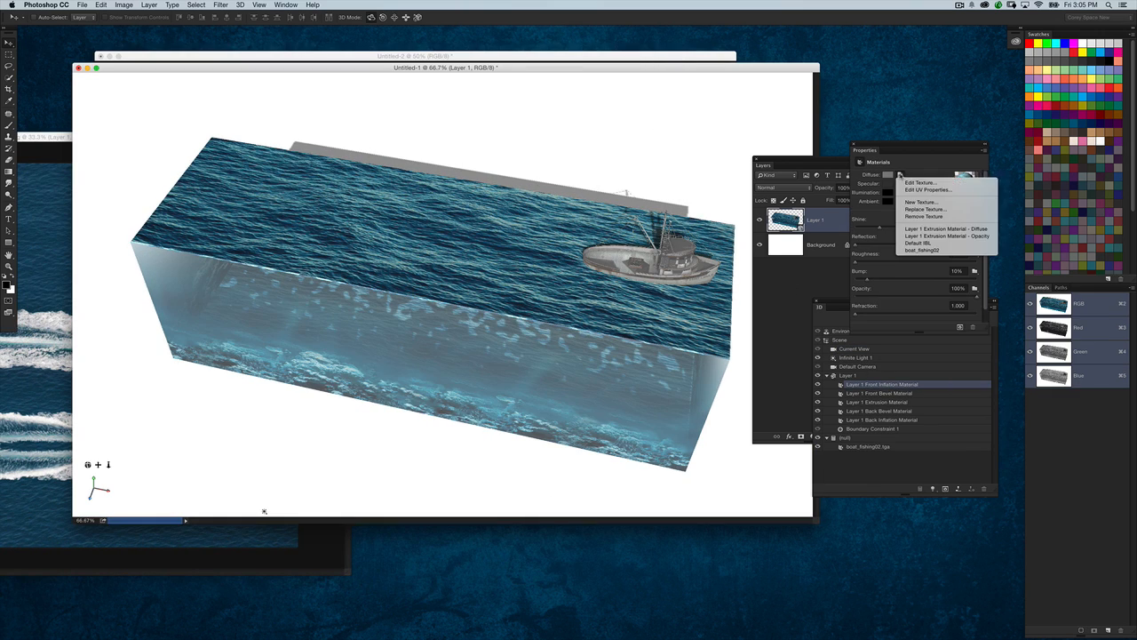
{"action": "left_click", "coordinate": [739, 331]}
{"action": "left_click_drag", "start_coordinate": [841, 301], "coordinate": [799, 347]}
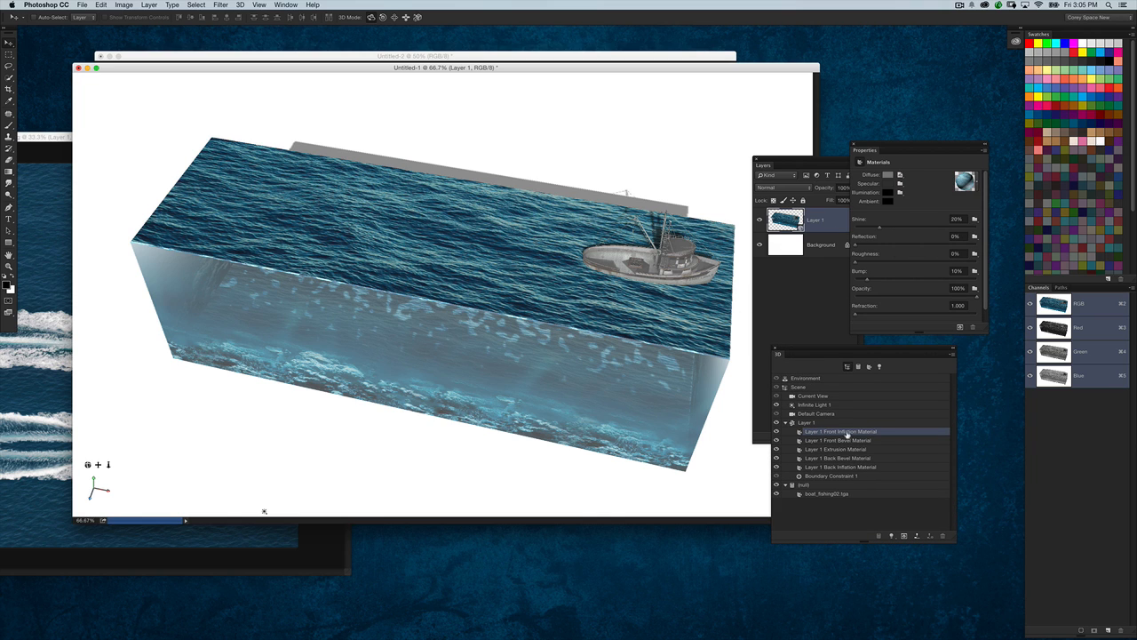
{"action": "left_click_drag", "start_coordinate": [792, 164], "coordinate": [1001, 579]}
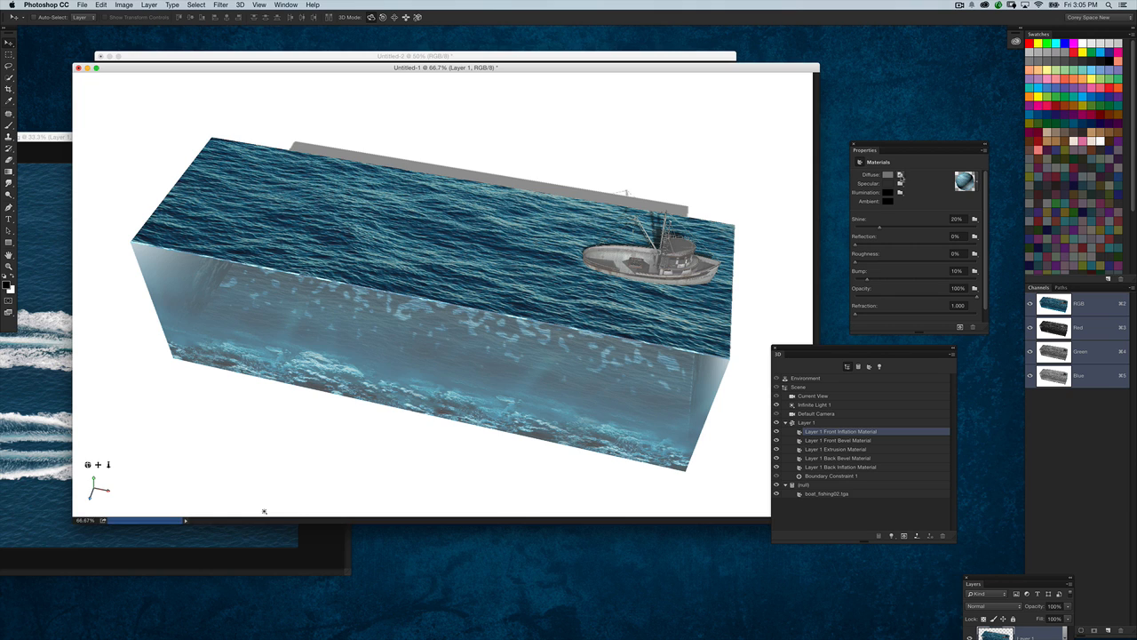
{"action": "left_click", "coordinate": [902, 174]}
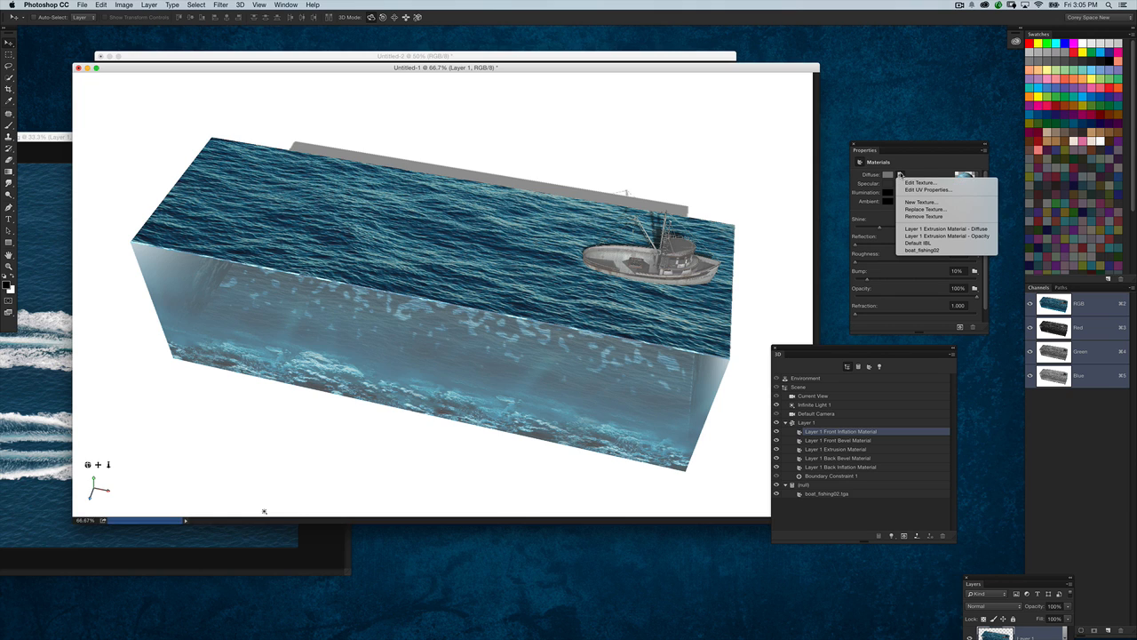
{"action": "left_click", "coordinate": [939, 184]}
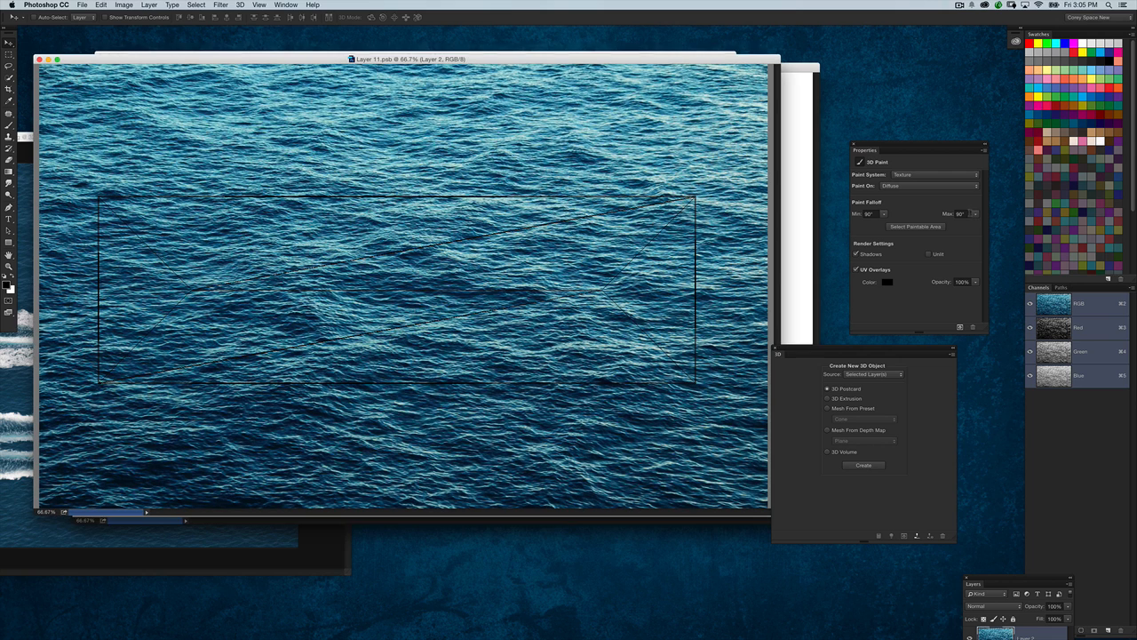
- Copy the merged wake from the speedboat photo into the ocean surface texture document
{"action": "left_click_drag", "start_coordinate": [376, 60], "coordinate": [454, 54]}
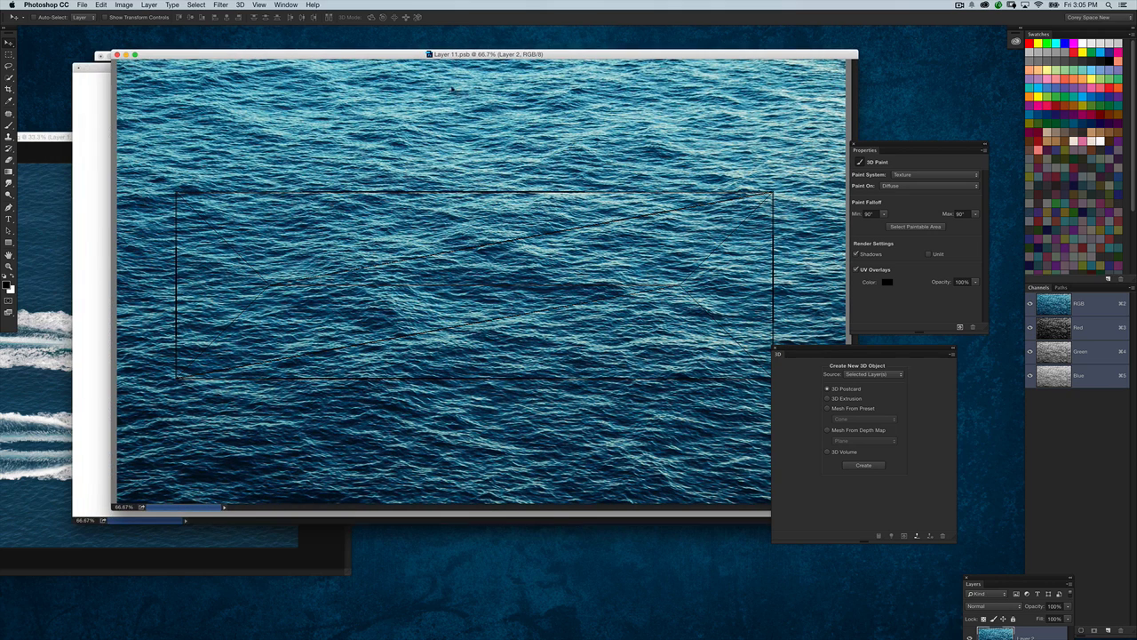
{"action": "left_click", "coordinate": [46, 349]}
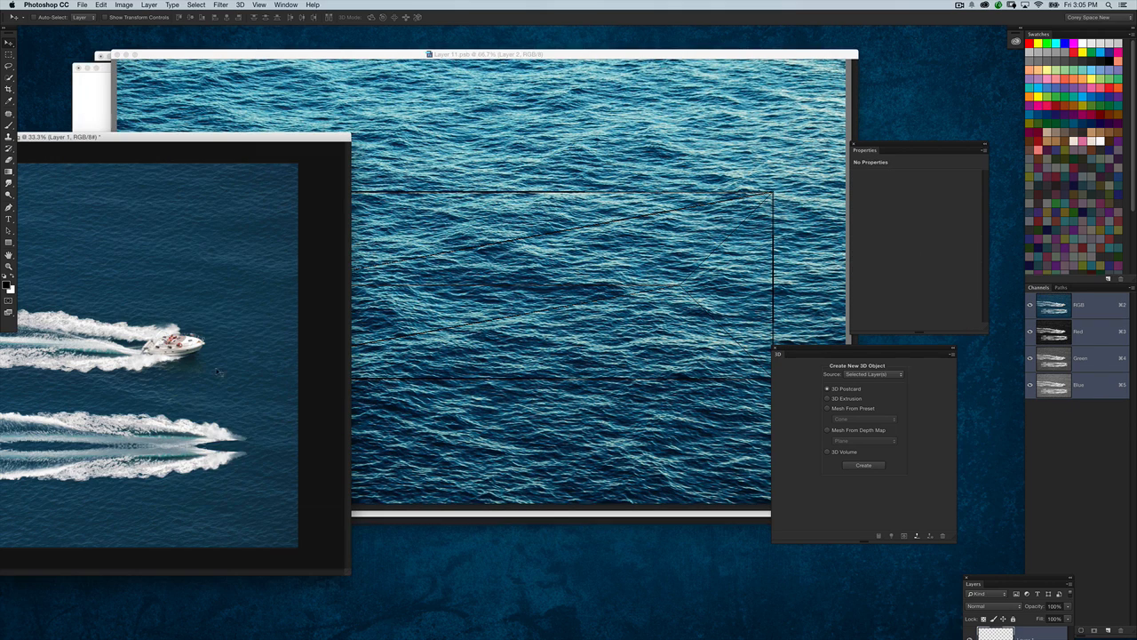
{"action": "left_click_drag", "start_coordinate": [201, 451], "coordinate": [532, 357]}
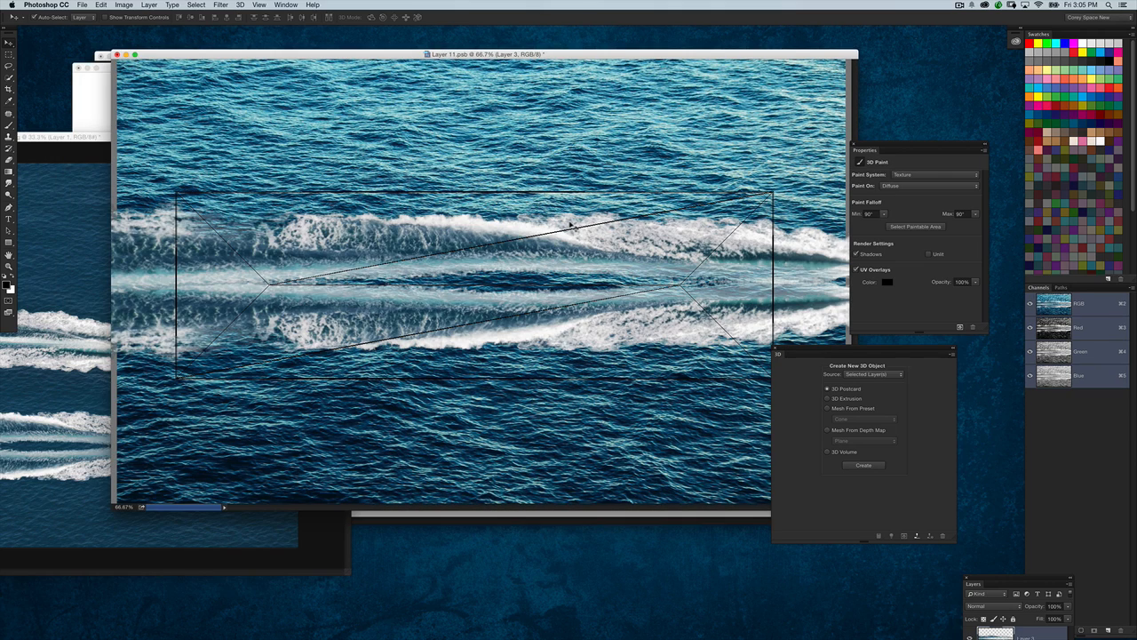
- Scale the wake to about 51% and align its tail with the left edge of the UV overlay rectangle
{"action": "key", "text": "super+t"}
{"action": "key", "text": "super+minus"}
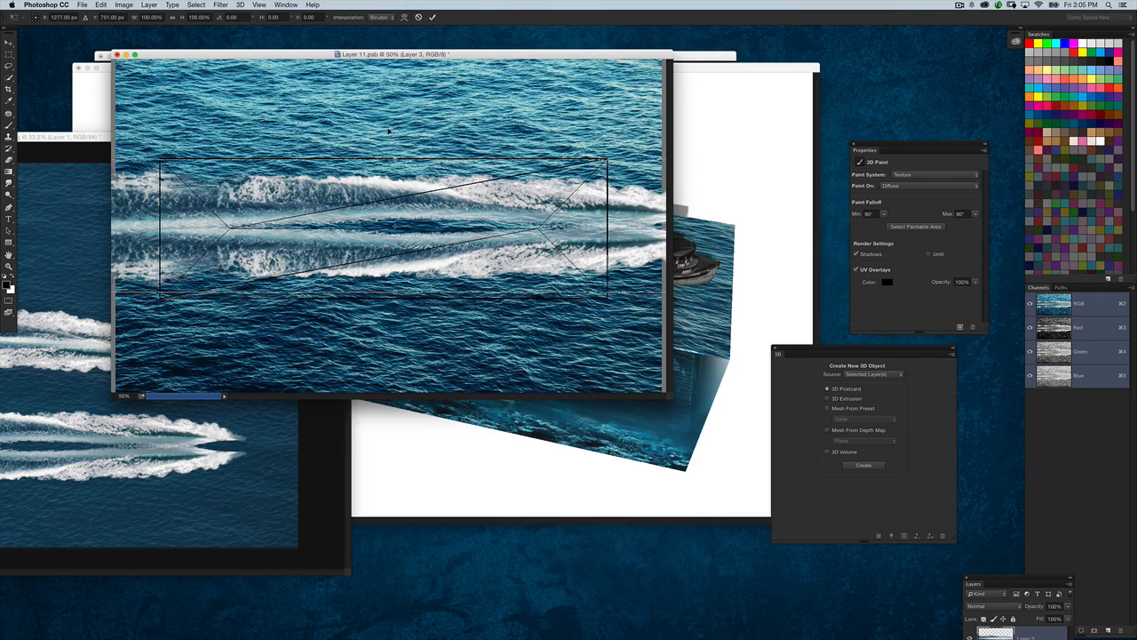
{"action": "key", "text": "super+0"}
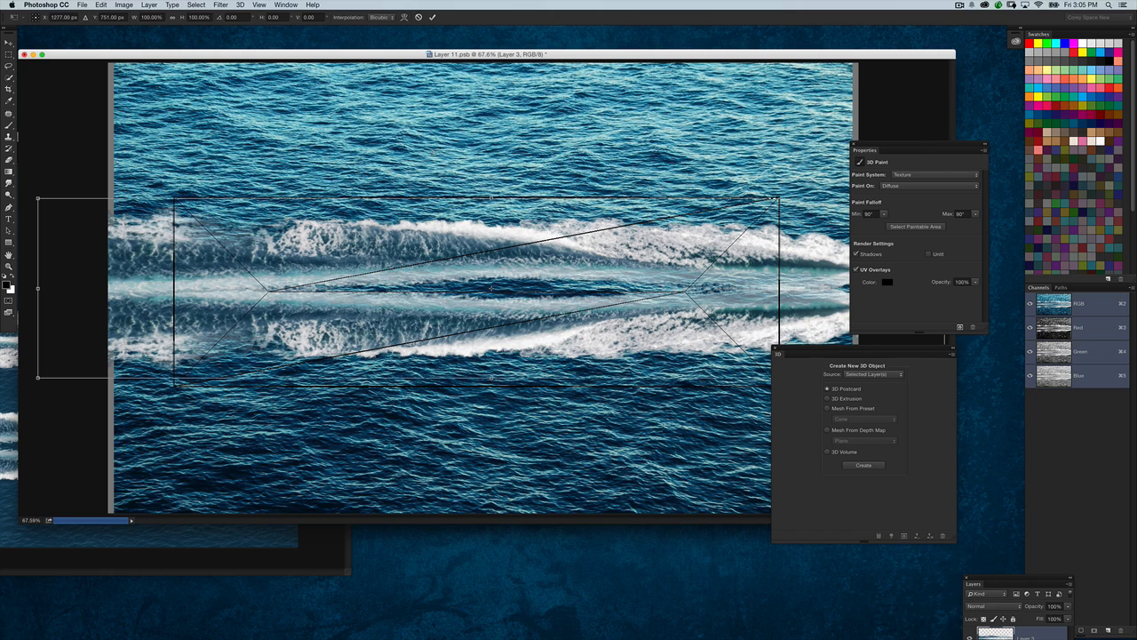
{"action": "left_click_drag", "start_coordinate": [37, 197], "coordinate": [259, 240]}
{"action": "left_click_drag", "start_coordinate": [469, 289], "coordinate": [384, 288]}
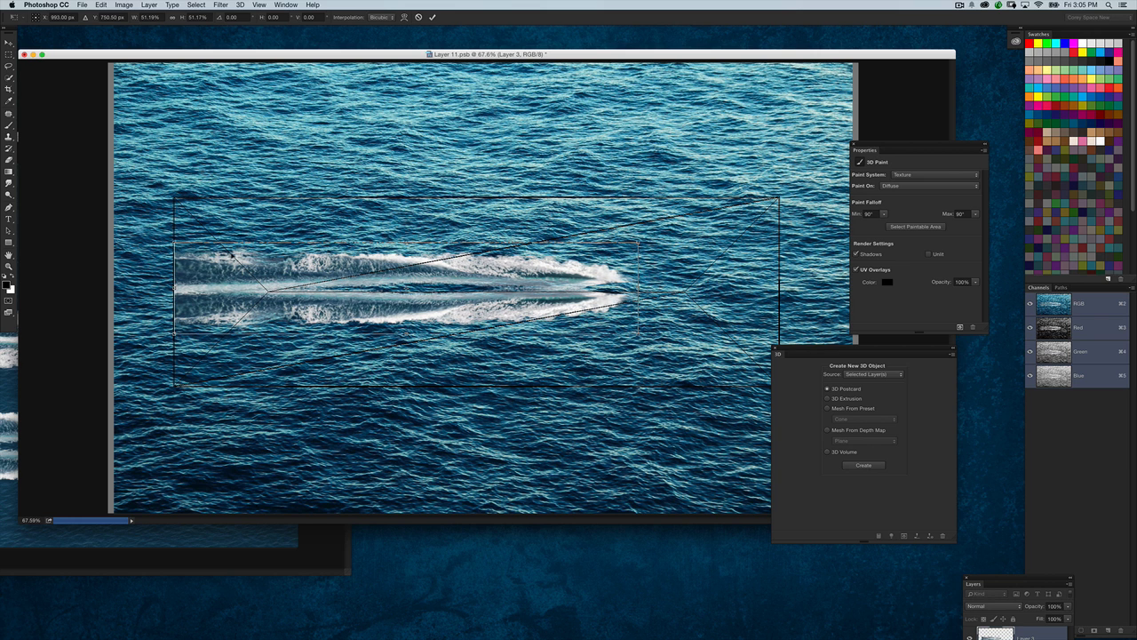
{"action": "key", "text": "Return"}
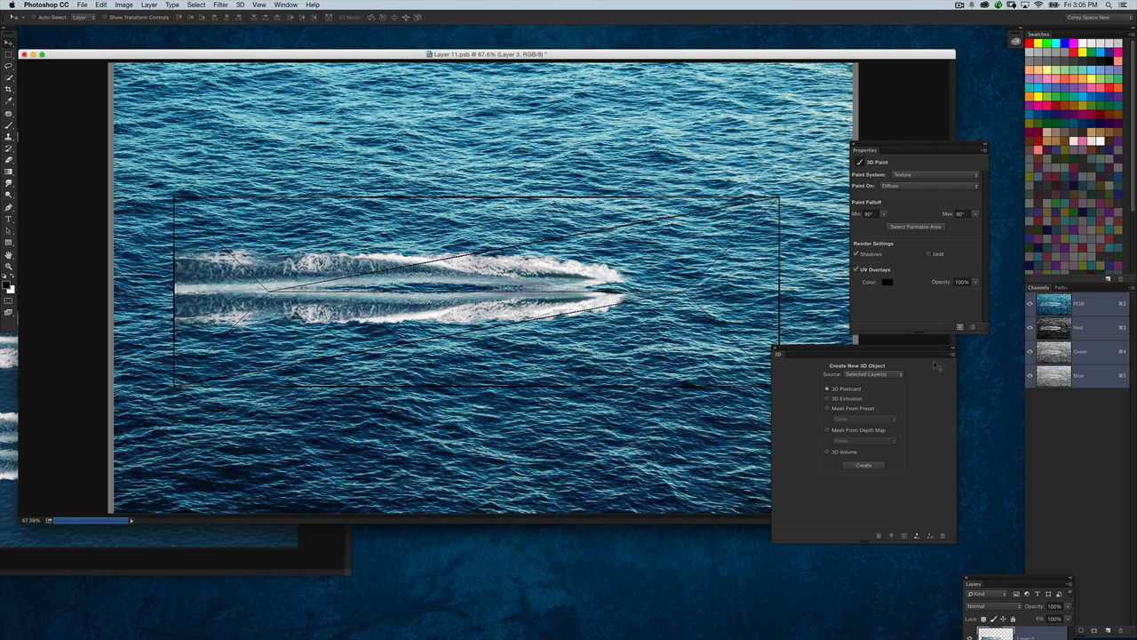
- Set the wake layer's blend mode to Screen and update the 3D ocean box with the edited texture
{"action": "left_click_drag", "start_coordinate": [1032, 585], "coordinate": [874, 230]}
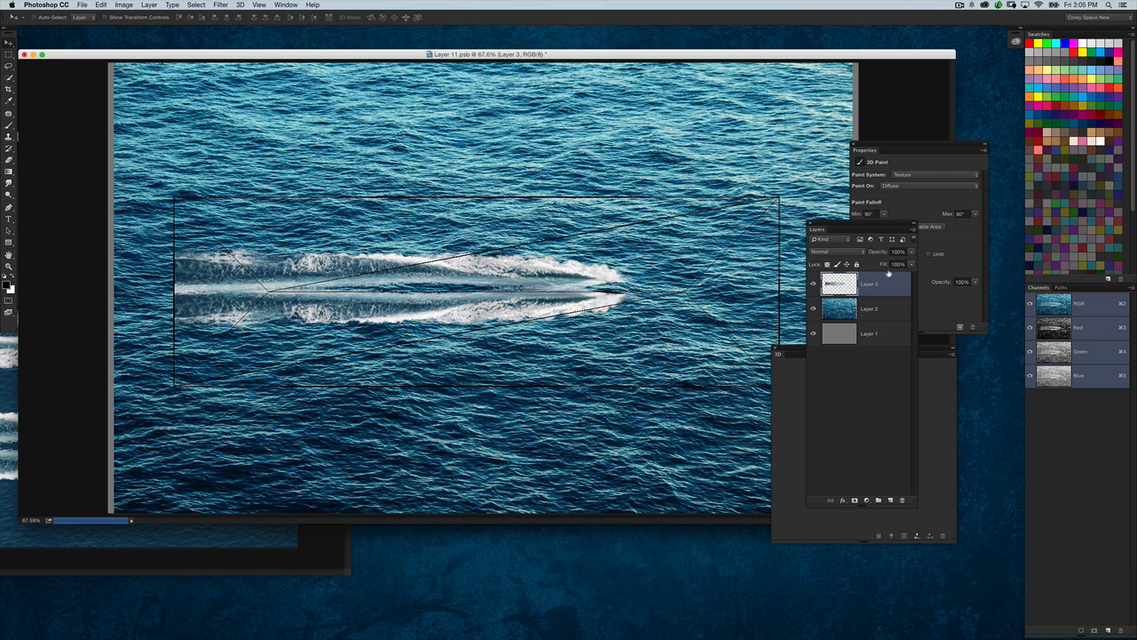
{"action": "left_click", "coordinate": [846, 252]}
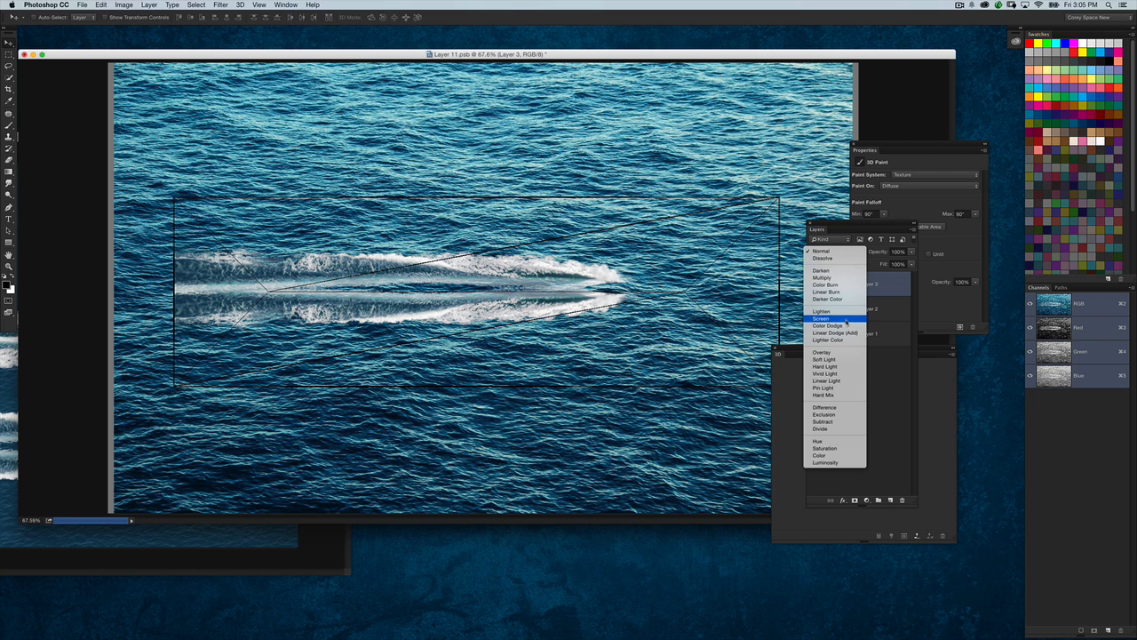
{"action": "left_click", "coordinate": [851, 321]}
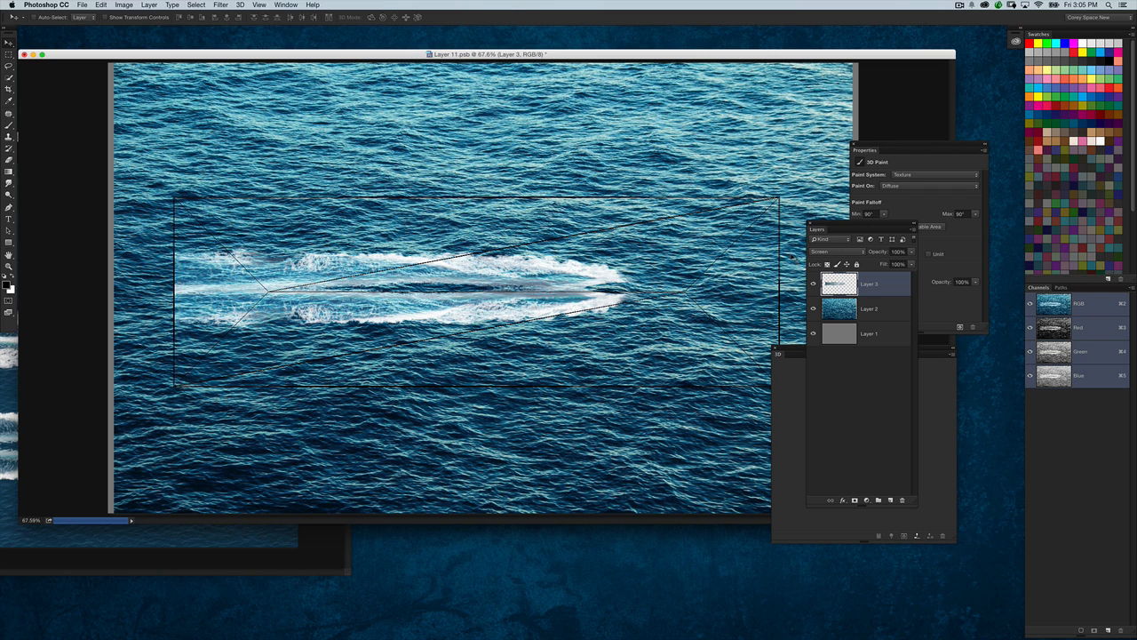
{"action": "left_click_drag", "start_coordinate": [853, 226], "coordinate": [851, 288]}
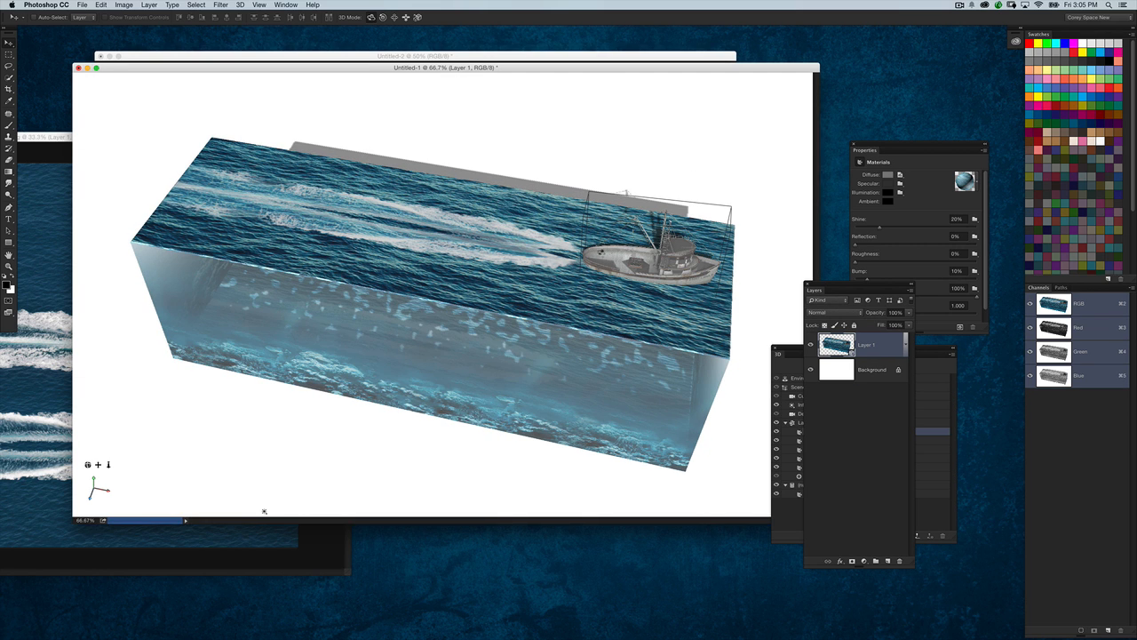
- Scale the boat down to about 35.75 × 20.74 × 8.97 in and move it back along the surface onto the wake
{"action": "left_click", "coordinate": [774, 267]}
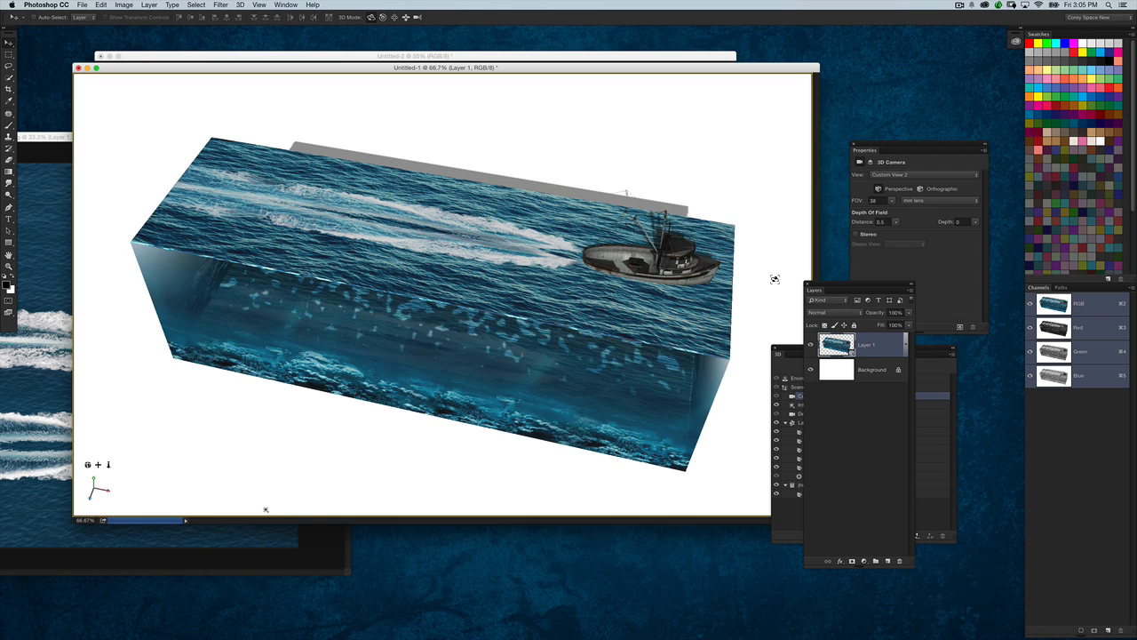
{"action": "left_click_drag", "start_coordinate": [763, 271], "coordinate": [729, 256]}
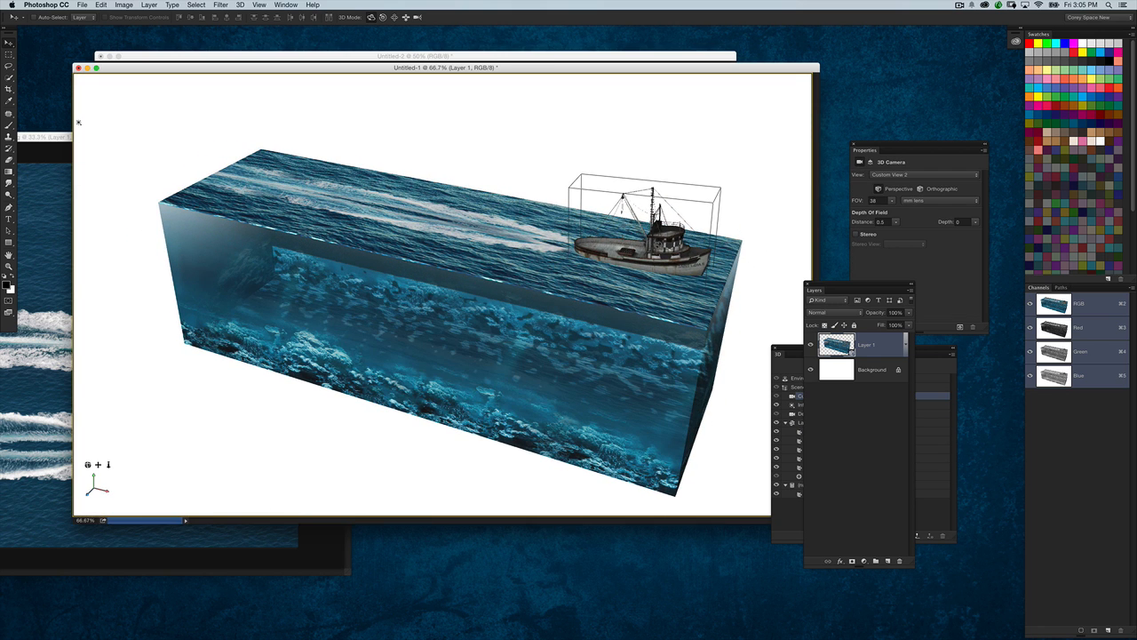
{"action": "left_click", "coordinate": [656, 243]}
{"action": "left_click_drag", "start_coordinate": [657, 237], "coordinate": [543, 218]}
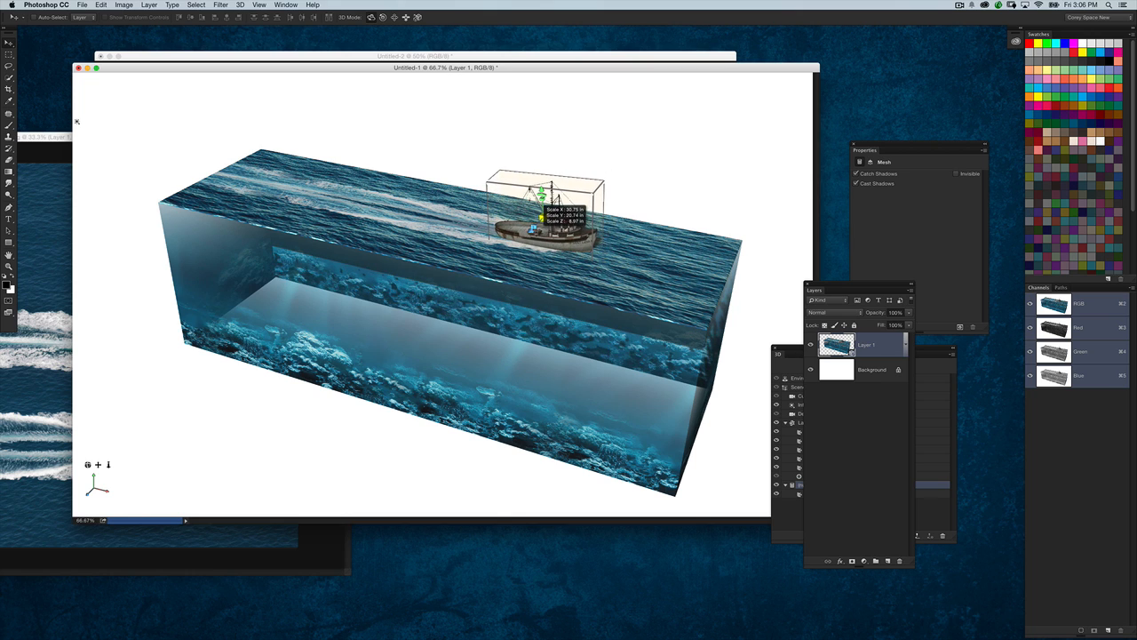
{"action": "left_click_drag", "start_coordinate": [543, 218], "coordinate": [543, 217]}
- Assign the Layer 1 texture as the bump map of the Layer 1 Front Inflation Material
{"action": "left_click", "coordinate": [704, 190]}
{"action": "left_click_drag", "start_coordinate": [688, 190], "coordinate": [633, 188]}
{"action": "left_click_drag", "start_coordinate": [849, 285], "coordinate": [815, 277]}
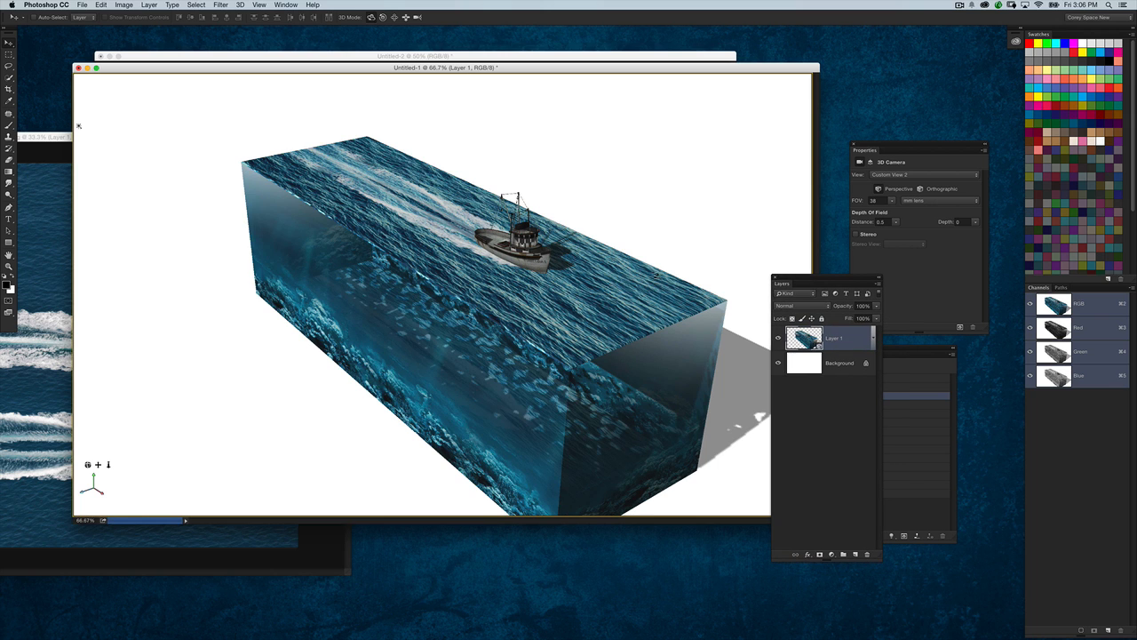
{"action": "left_click_drag", "start_coordinate": [910, 350], "coordinate": [935, 143]}
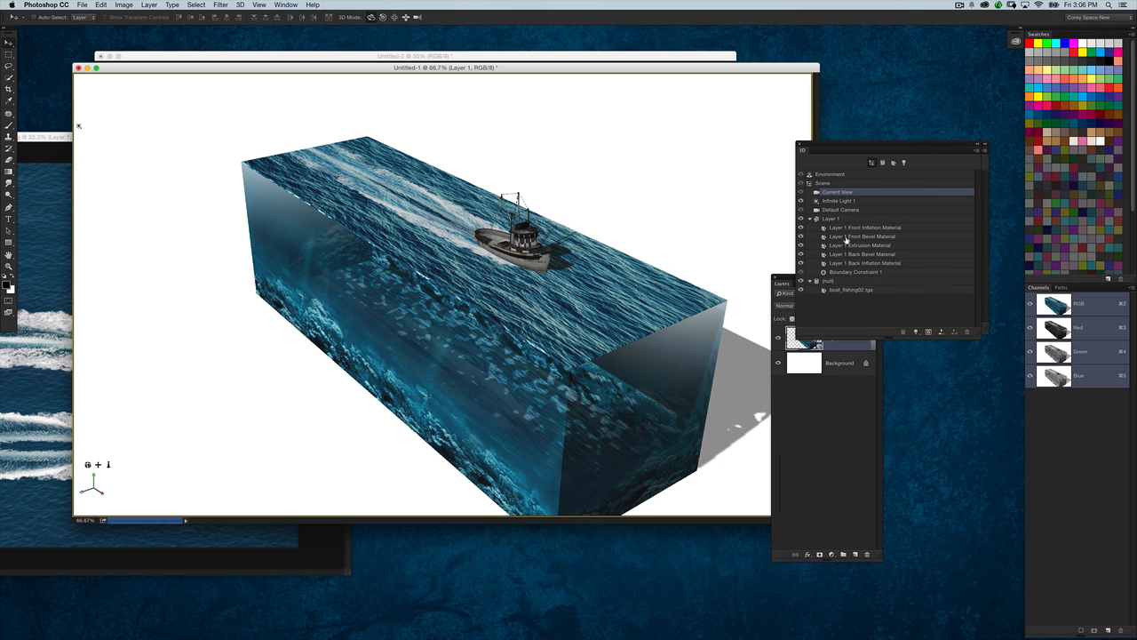
{"action": "left_click", "coordinate": [873, 228]}
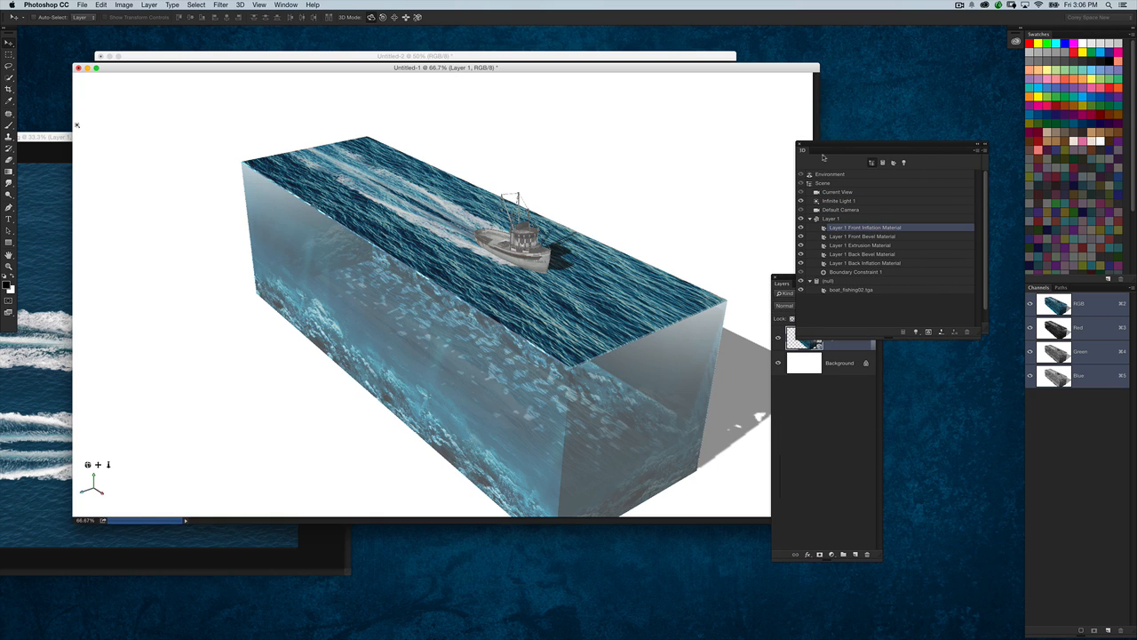
{"action": "left_click_drag", "start_coordinate": [834, 142], "coordinate": [638, 110]}
{"action": "left_click_drag", "start_coordinate": [863, 282], "coordinate": [825, 364]}
{"action": "left_click_drag", "start_coordinate": [889, 149], "coordinate": [869, 138]}
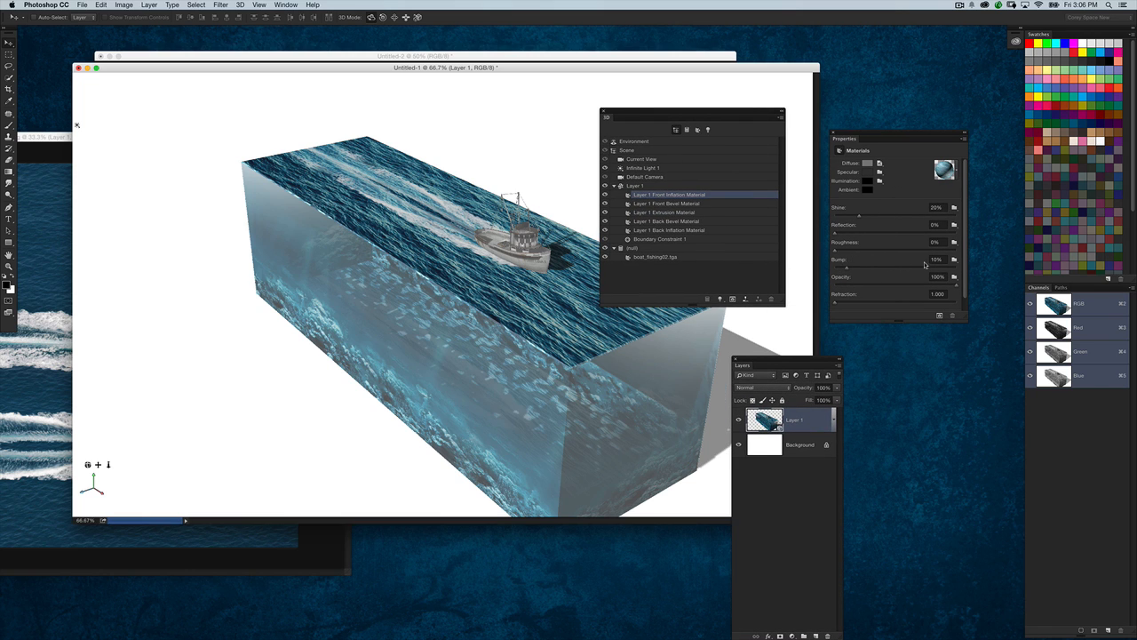
{"action": "left_click", "coordinate": [955, 259]}
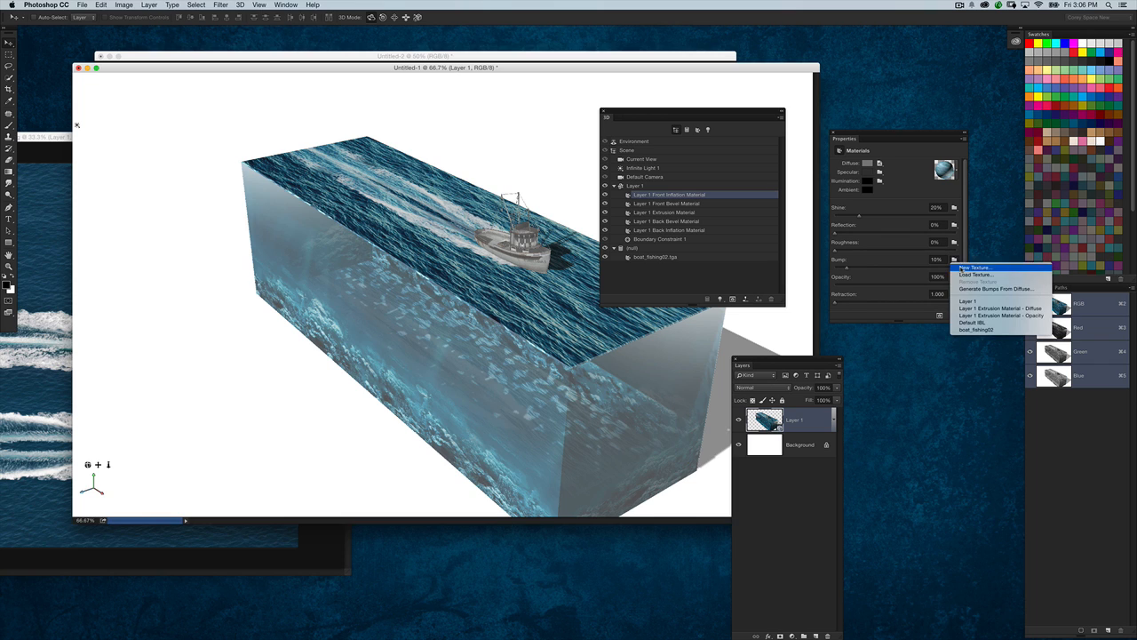
{"action": "left_click", "coordinate": [986, 304]}
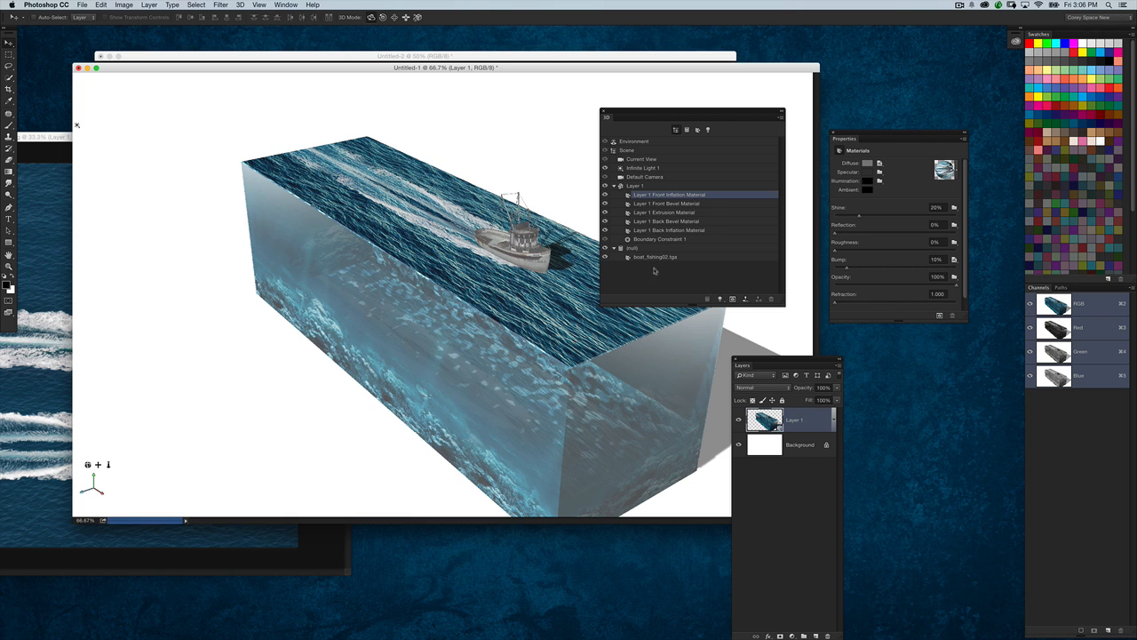
- Set the ocean surface material's bump strength to 15%
{"action": "key", "text": "super+1"}
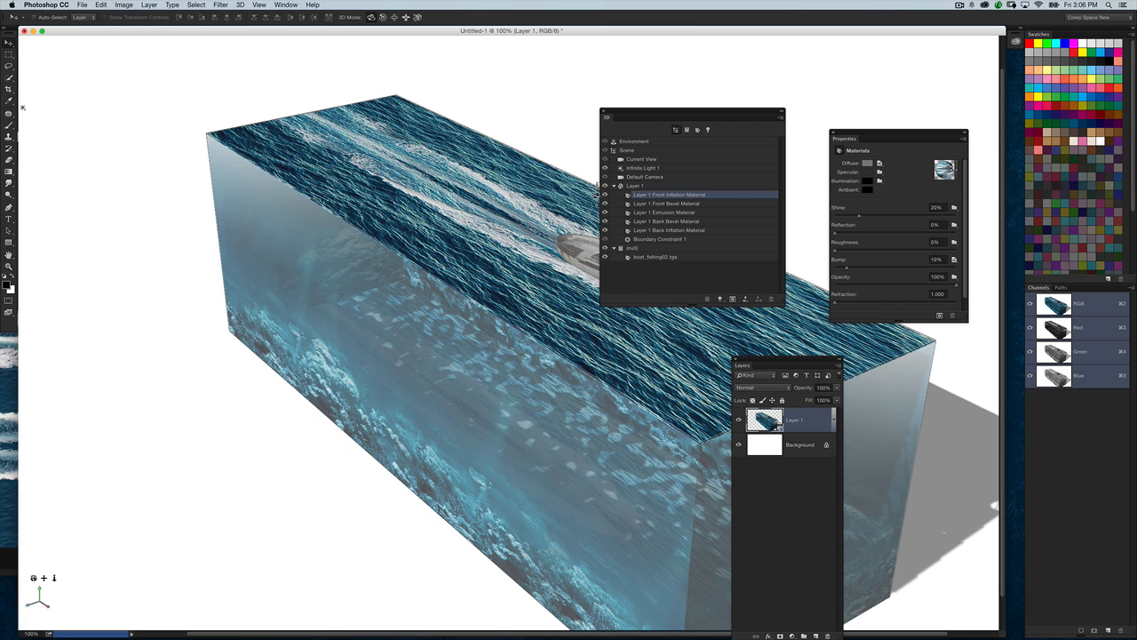
{"action": "left_click_drag", "start_coordinate": [855, 269], "coordinate": [865, 267]}
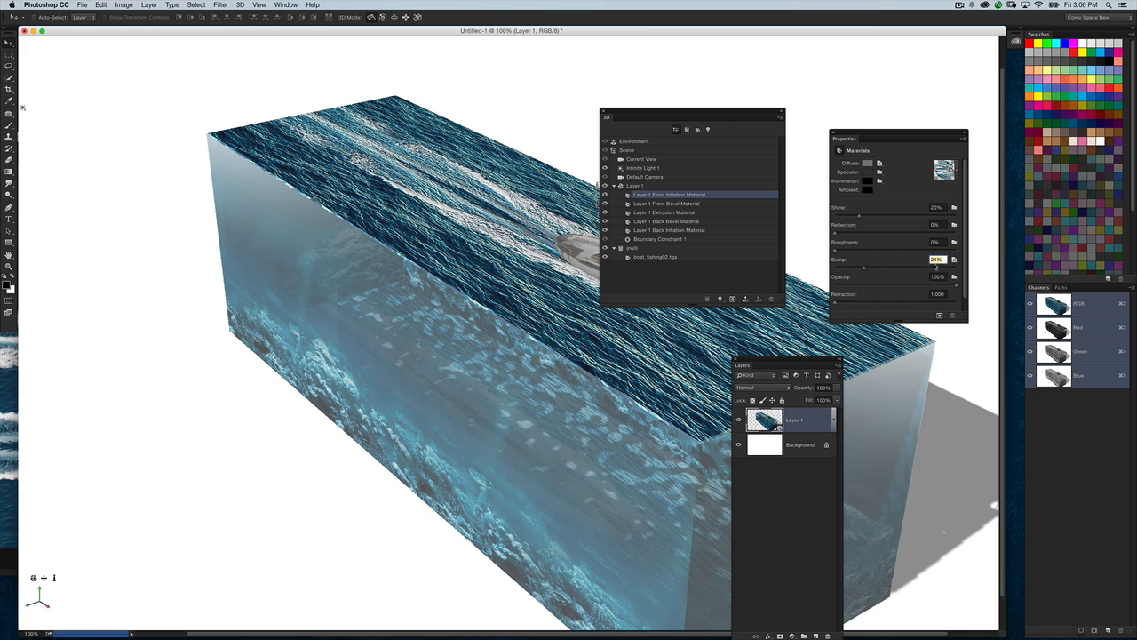
{"action": "type", "text": "15"}
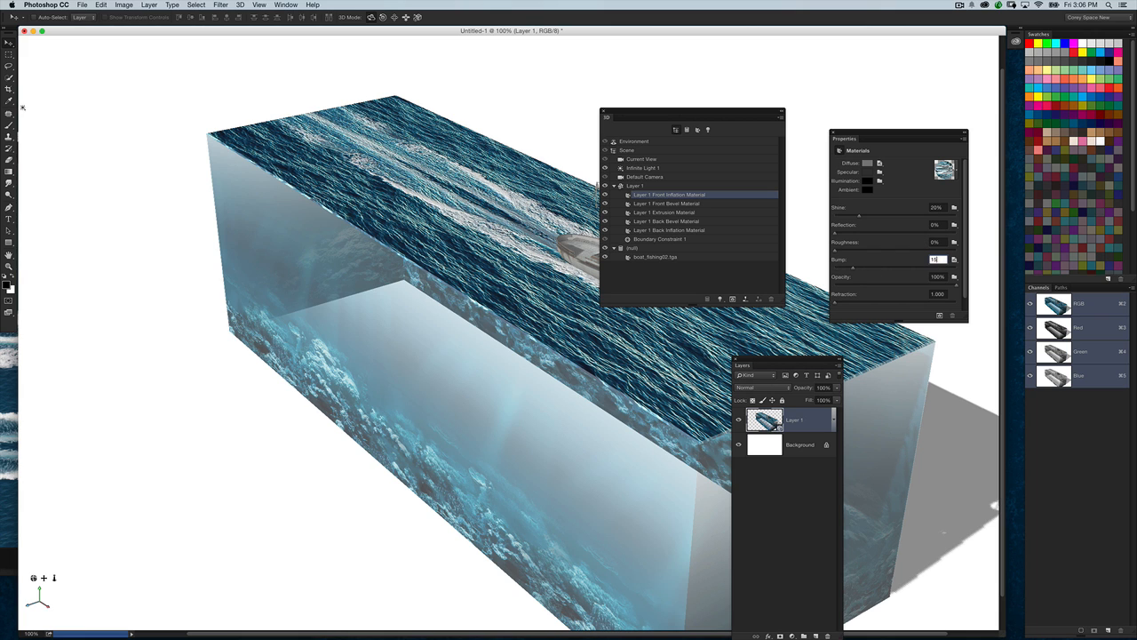
- View the box from a low front angle and lower the boat slightly into the water surface
{"action": "left_click_drag", "start_coordinate": [665, 117], "coordinate": [835, 134]}
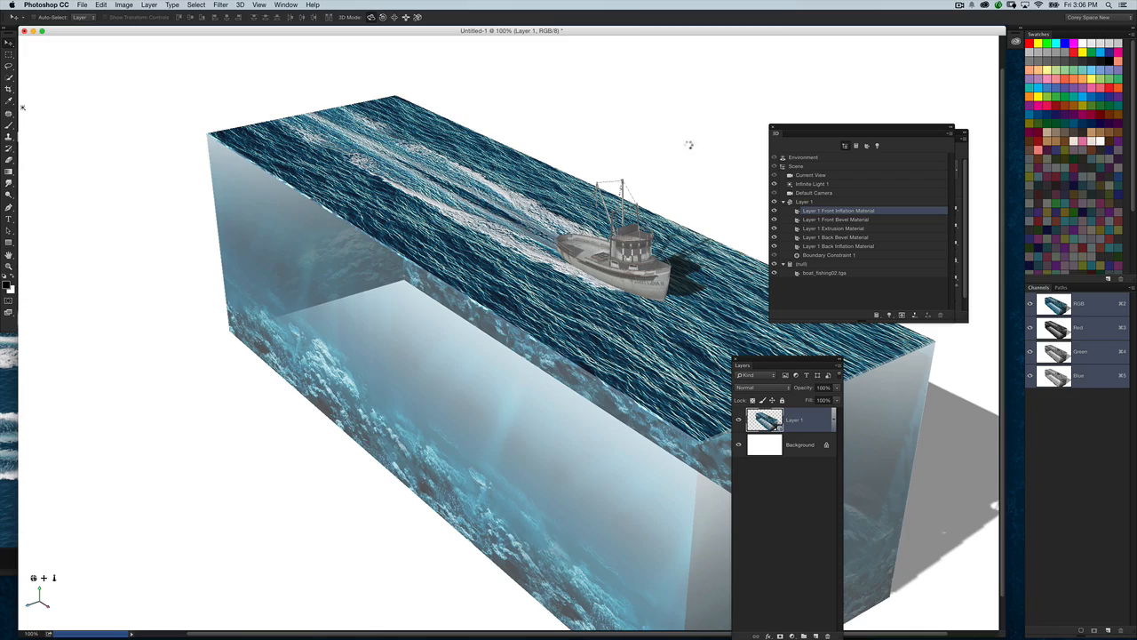
{"action": "left_click", "coordinate": [708, 169]}
{"action": "left_click_drag", "start_coordinate": [708, 175], "coordinate": [674, 158]}
{"action": "left_click", "coordinate": [569, 182]}
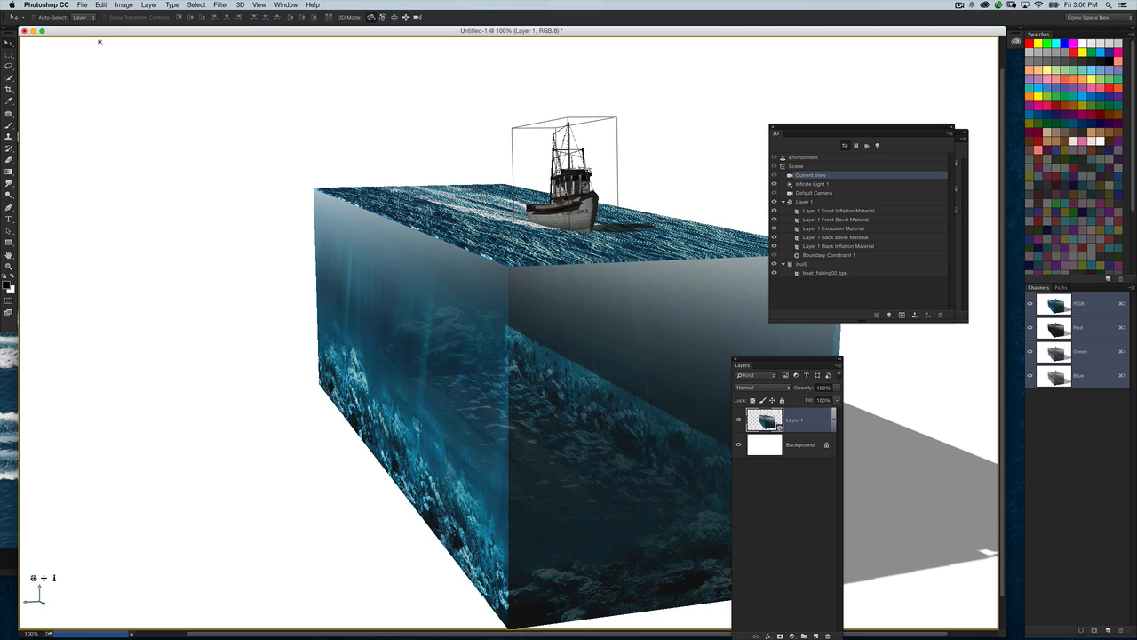
{"action": "left_click_drag", "start_coordinate": [561, 153], "coordinate": [561, 157]}
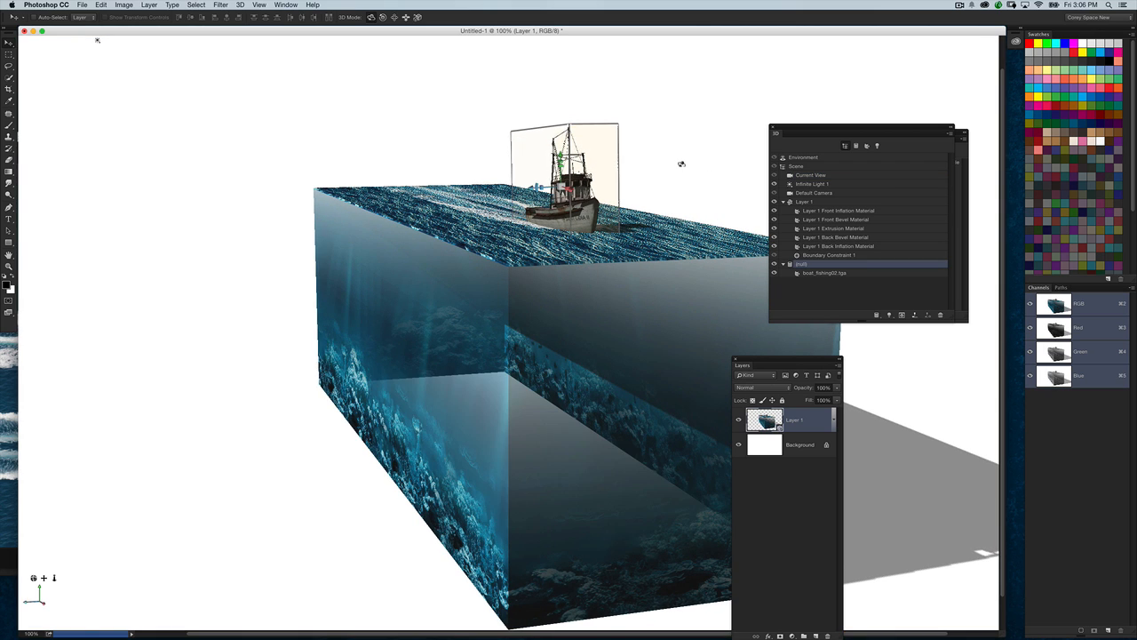
{"action": "left_click", "coordinate": [676, 161]}
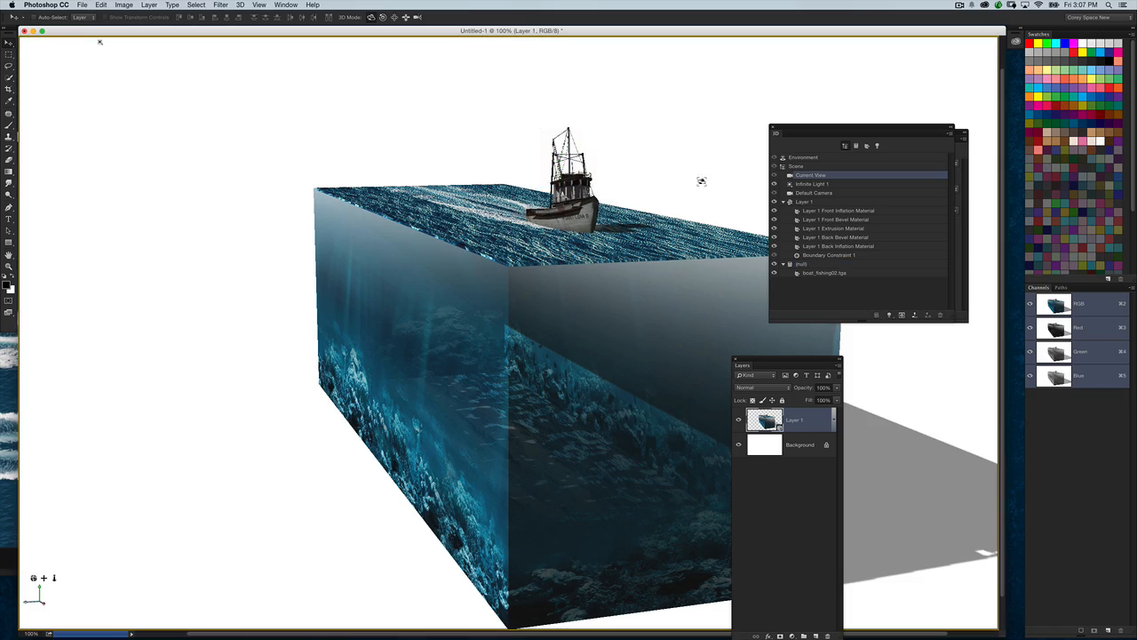
- Reduce the ocean box's extrusion depth to 39.293 in, judging it from a low side view
{"action": "left_click_drag", "start_coordinate": [99, 42], "coordinate": [721, 41]}
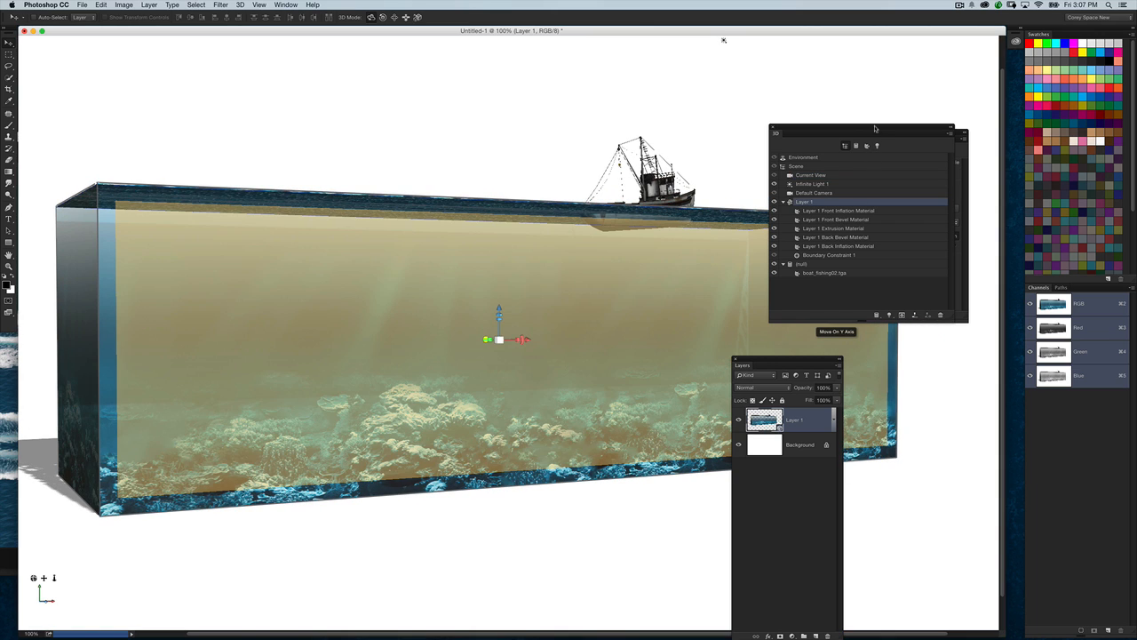
{"action": "left_click_drag", "start_coordinate": [876, 129], "coordinate": [890, 424]}
{"action": "left_click_drag", "start_coordinate": [922, 245], "coordinate": [914, 245]}
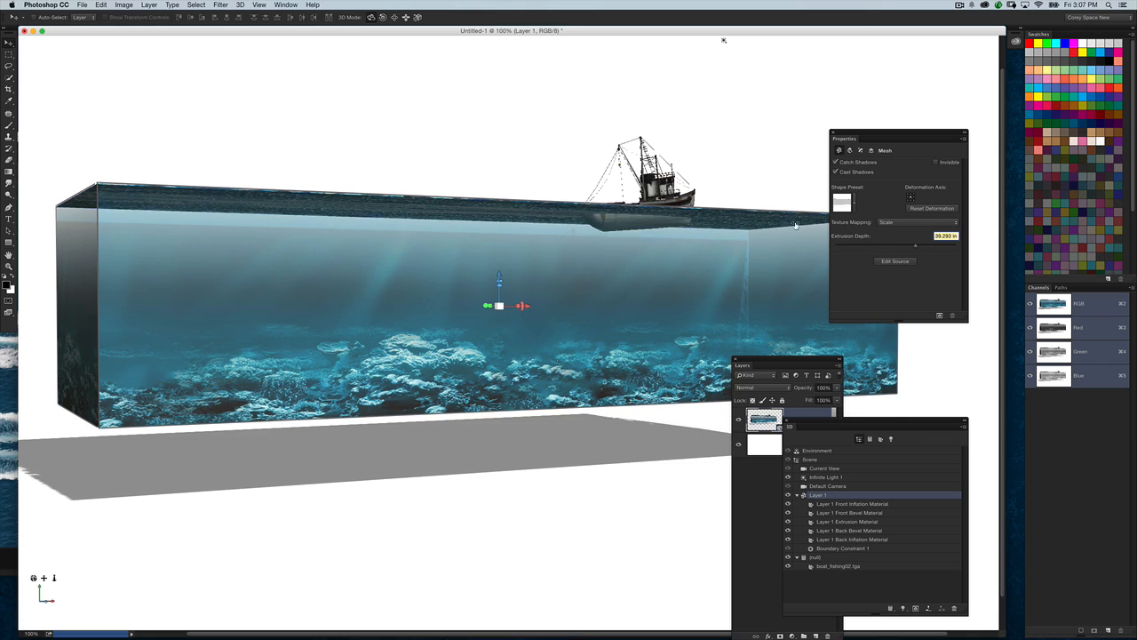
- Zoom the document out to 66.67% and swing the camera round to the box's end and into its underwater interior
{"action": "left_click", "coordinate": [776, 164]}
{"action": "mouse_move", "coordinate": [722, 42]}
{"action": "left_mouse_down"}
{"action": "mouse_move", "coordinate": [749, 38]}
{"action": "mouse_move", "coordinate": [36, 41]}
{"action": "mouse_move", "coordinate": [409, 42]}
{"action": "mouse_move", "coordinate": [991, 519]}
{"action": "mouse_move", "coordinate": [710, 355]}
{"action": "mouse_move", "coordinate": [110, 41]}
{"action": "mouse_move", "coordinate": [992, 531]}
{"action": "mouse_move", "coordinate": [992, 130]}
{"action": "mouse_move", "coordinate": [992, 142]}
{"action": "left_mouse_up"}
{"action": "key", "text": "super+minus"}
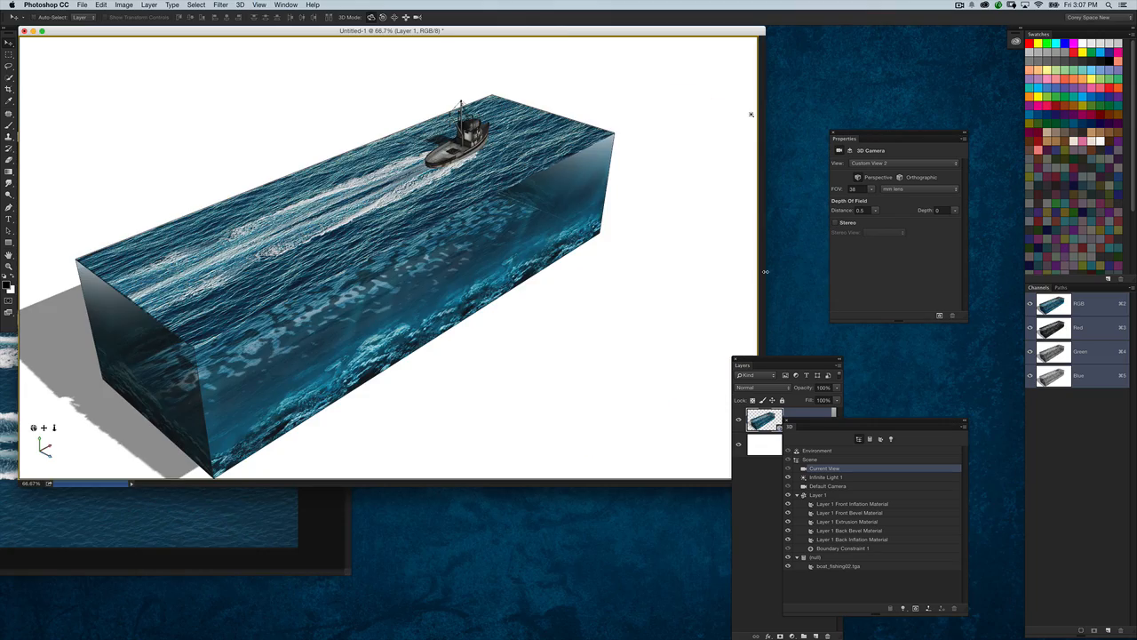
{"action": "left_click_drag", "start_coordinate": [751, 113], "coordinate": [678, 42]}
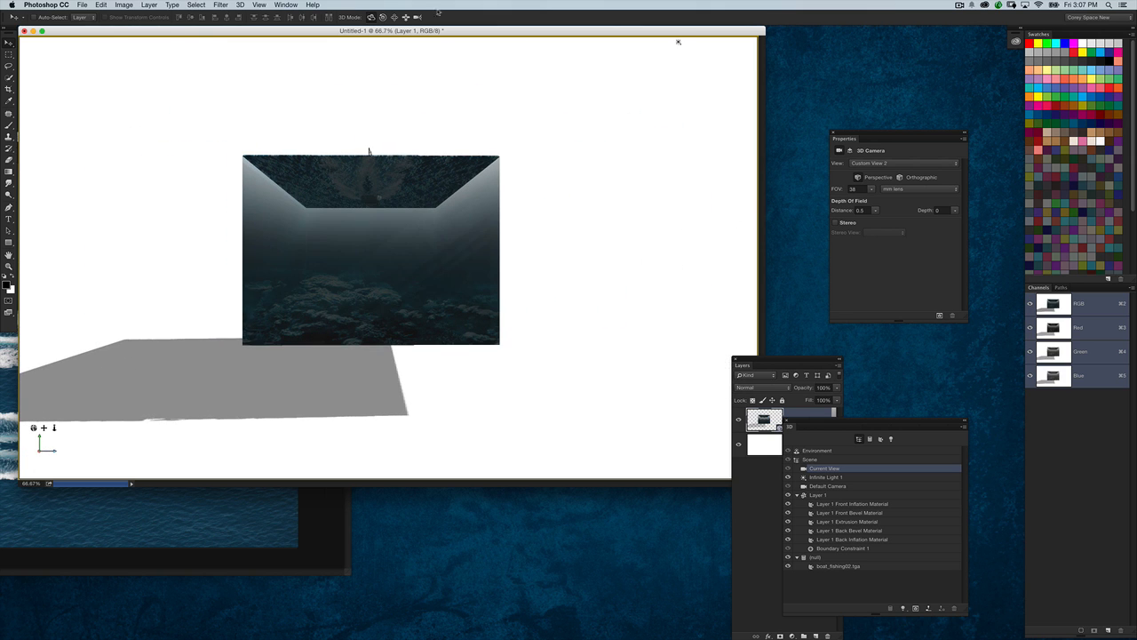
{"action": "left_click_drag", "start_coordinate": [554, 184], "coordinate": [571, 622]}
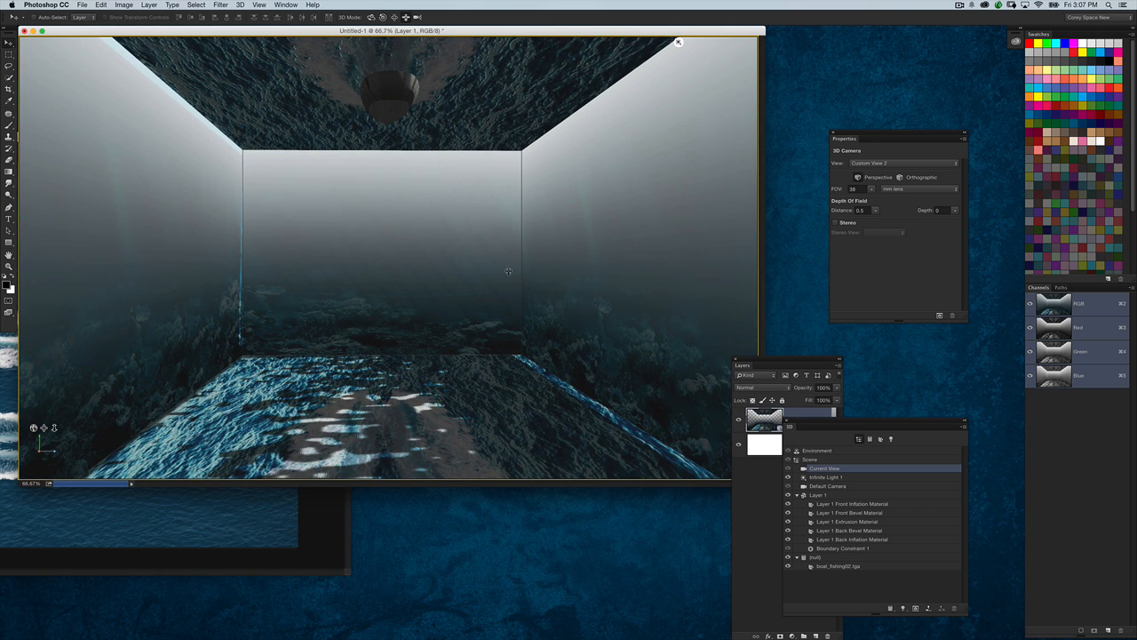
- Clear the Layers and 3D panels away from the canvas and enlarge the document window to show the whole image
{"action": "left_click_drag", "start_coordinate": [796, 363], "coordinate": [980, 445]}
{"action": "left_click_drag", "start_coordinate": [830, 423], "coordinate": [967, 463]}
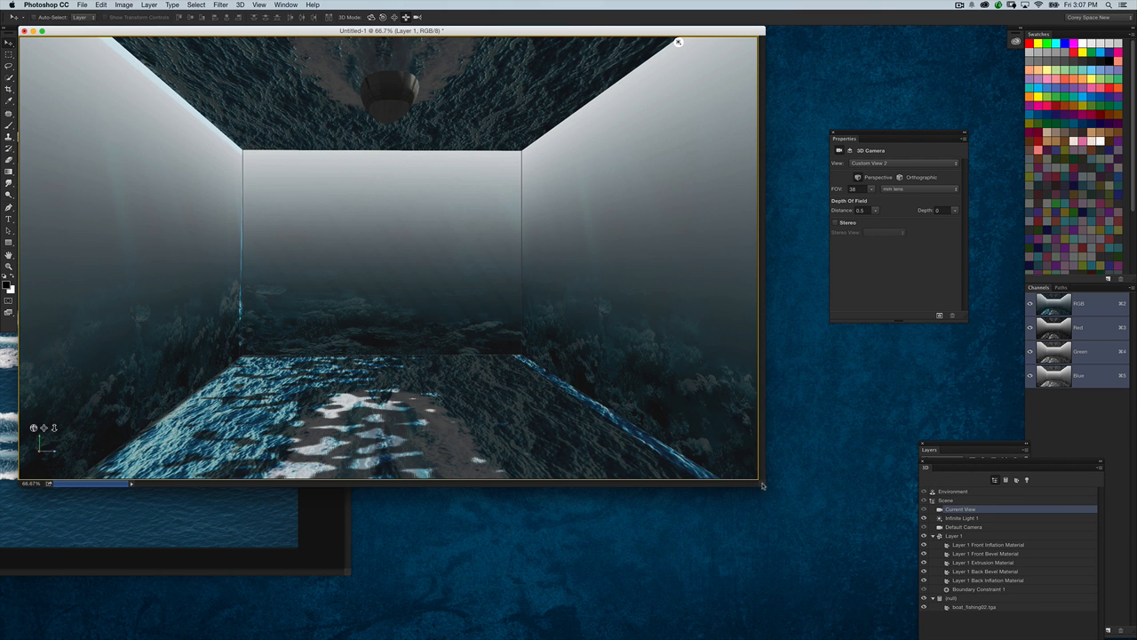
{"action": "left_click_drag", "start_coordinate": [763, 484], "coordinate": [895, 538]}
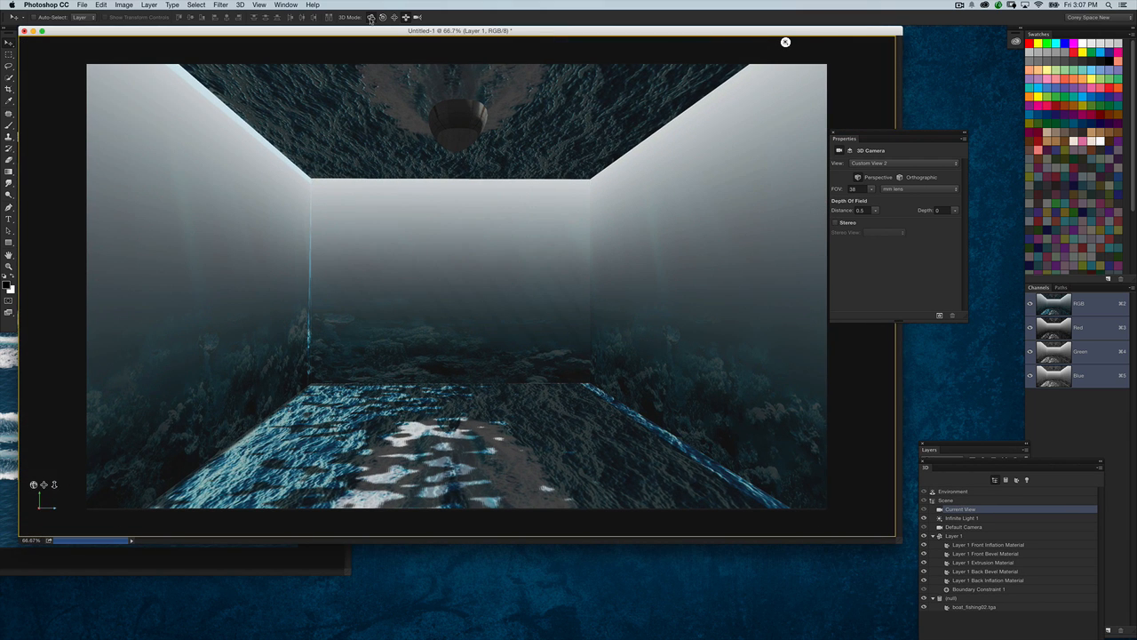
- Inspect the boat's hull and the wake from inside the box, looking up at the underside of the water surface
{"action": "mouse_move", "coordinate": [651, 208]}
{"action": "left_mouse_down"}
{"action": "mouse_move", "coordinate": [651, 197]}
{"action": "mouse_move", "coordinate": [637, 210]}
{"action": "mouse_move", "coordinate": [650, 209]}
{"action": "left_mouse_up"}
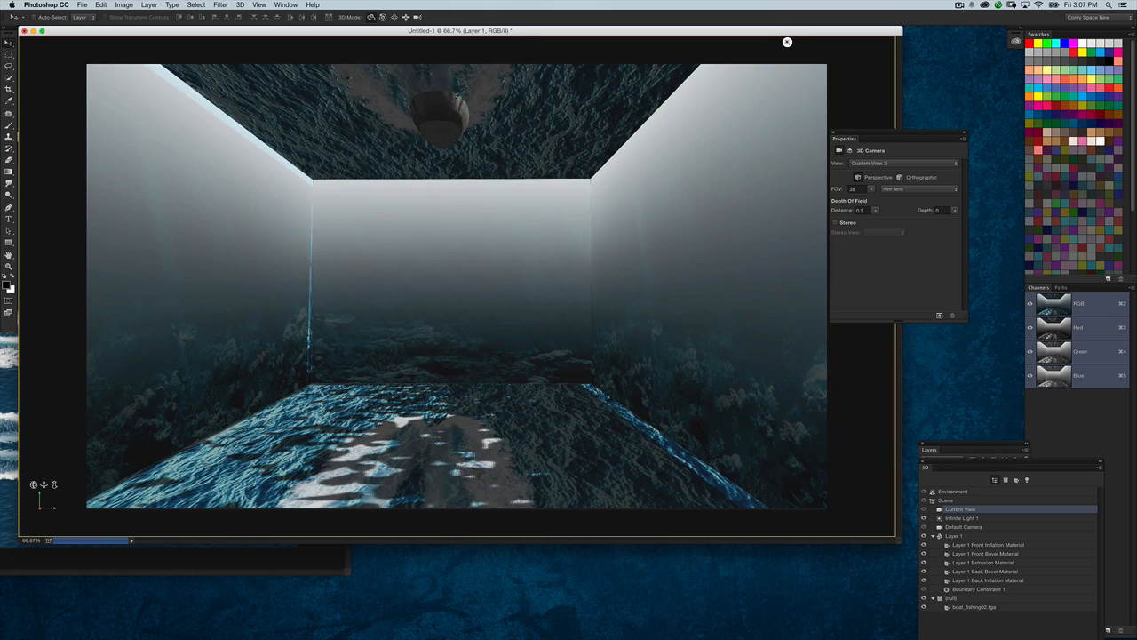
{"action": "left_click_drag", "start_coordinate": [486, 148], "coordinate": [486, 105]}
{"action": "left_click", "coordinate": [406, 17]}
{"action": "left_click_drag", "start_coordinate": [524, 217], "coordinate": [552, 109]}
{"action": "left_click", "coordinate": [394, 16]}
{"action": "left_click_drag", "start_coordinate": [498, 196], "coordinate": [455, 246]}
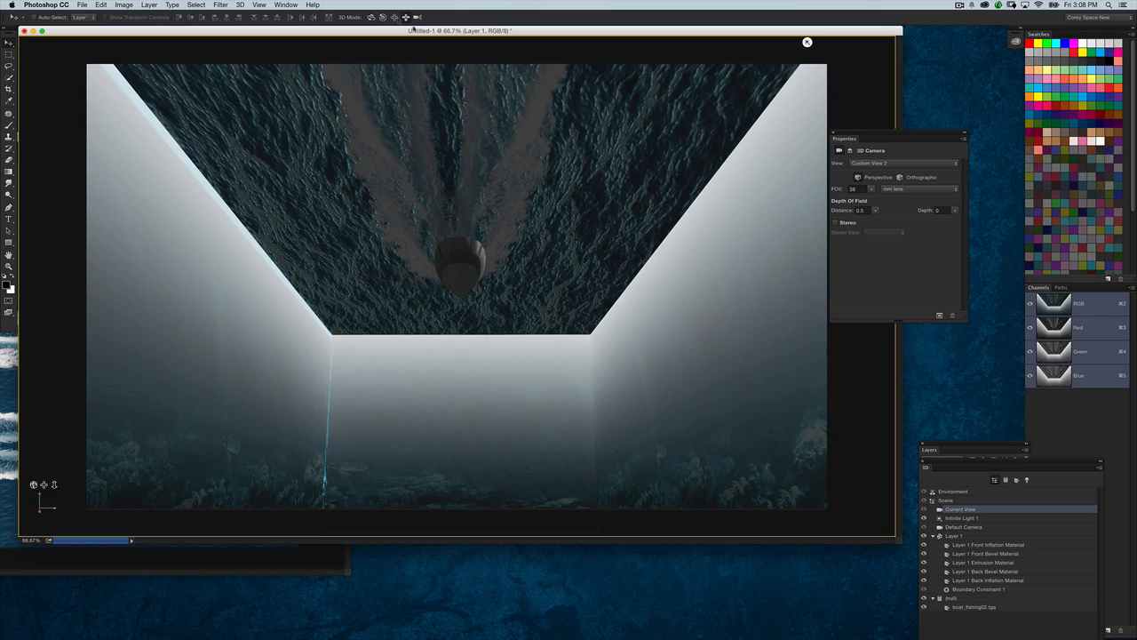
- Bring the camera back outside to a low corner view that frames the whole ocean box and boat
{"action": "left_click_drag", "start_coordinate": [806, 41], "coordinate": [153, 41]}
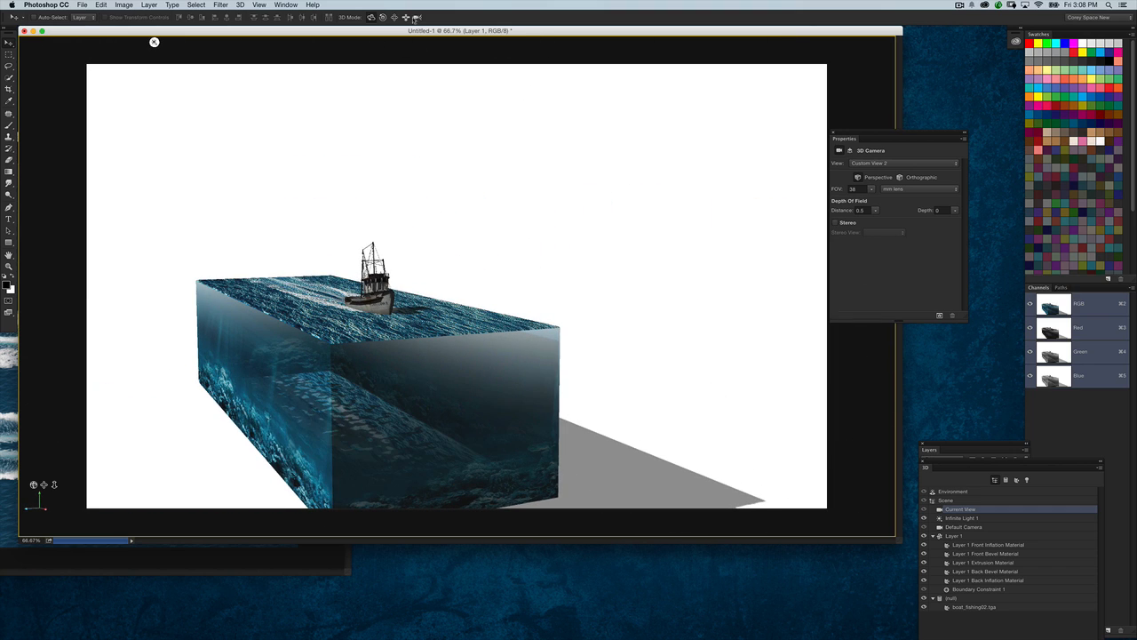
{"action": "left_click_drag", "start_coordinate": [556, 181], "coordinate": [643, 93]}
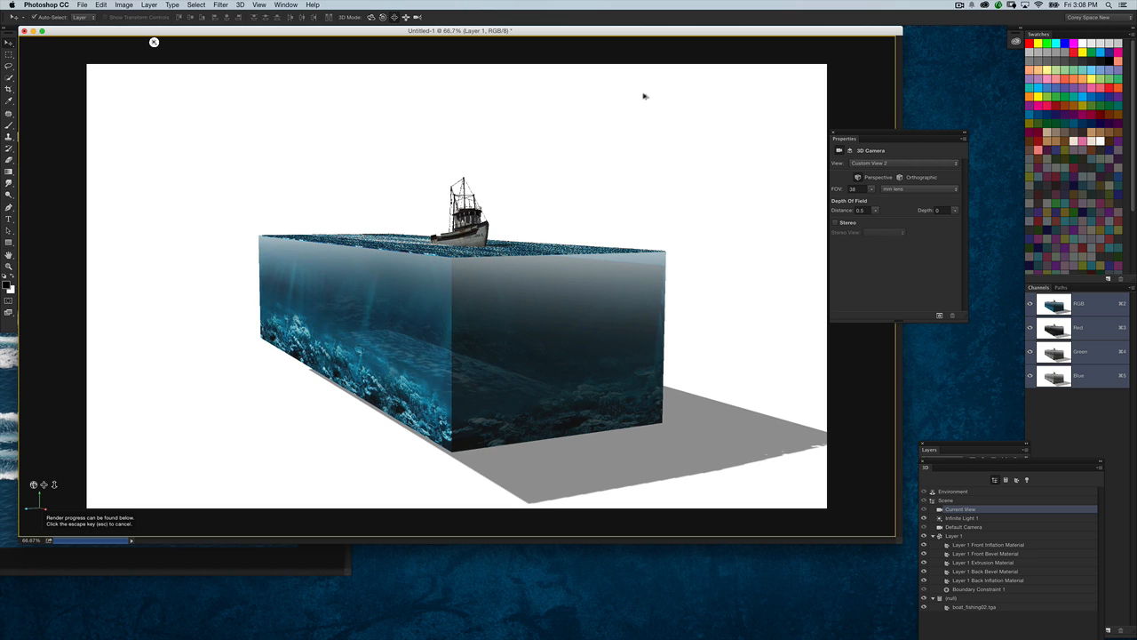